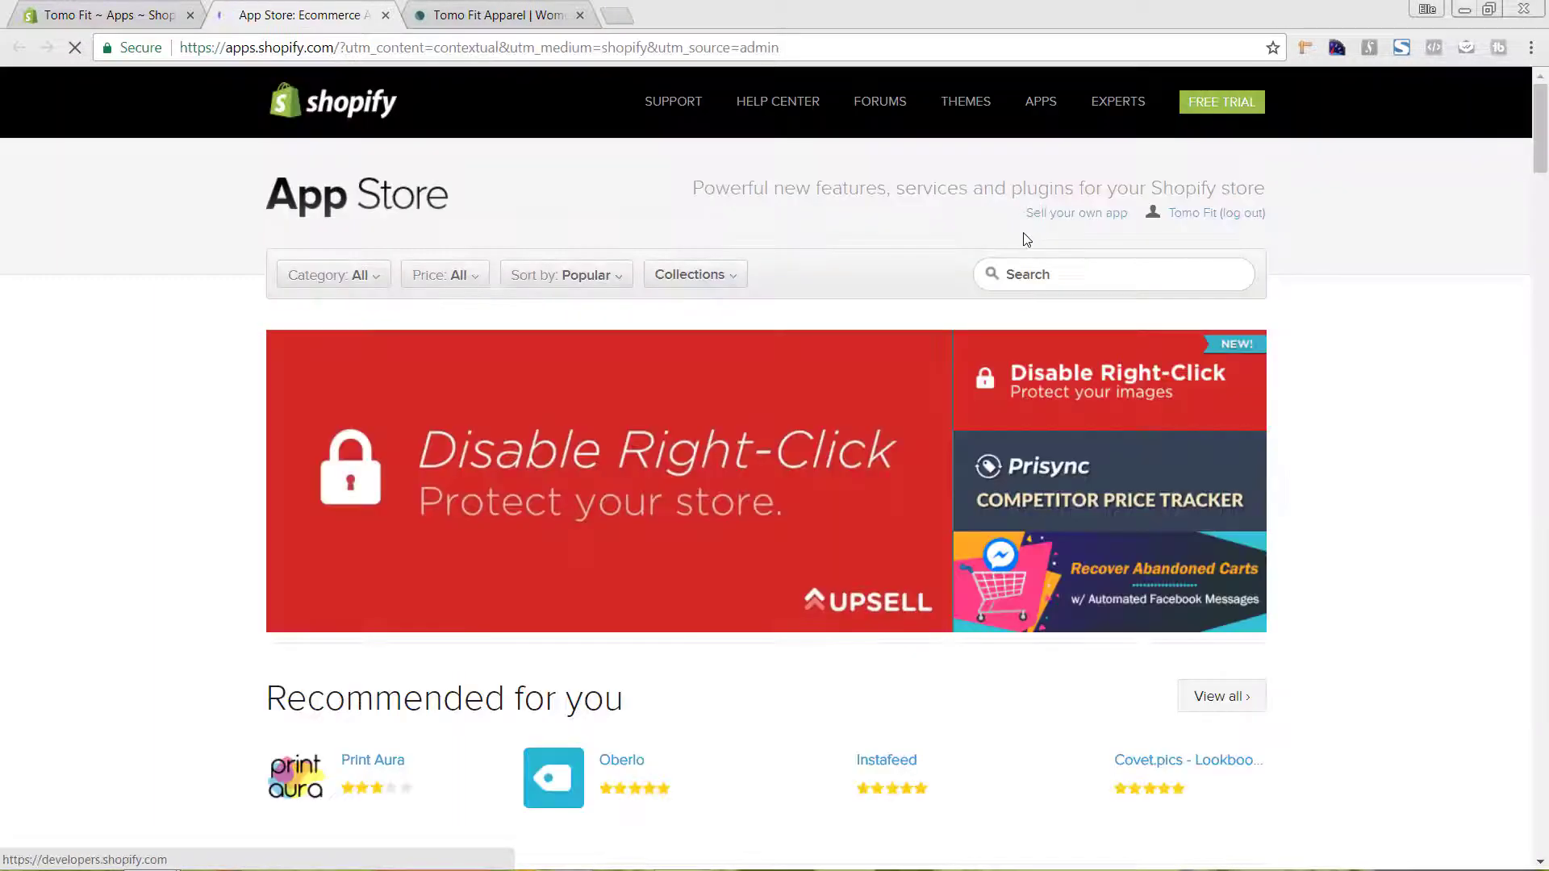
Search the App Store for 'yotpo', open the Yotpo Reviews listing and scroll to its screenshots
click(1041, 280)
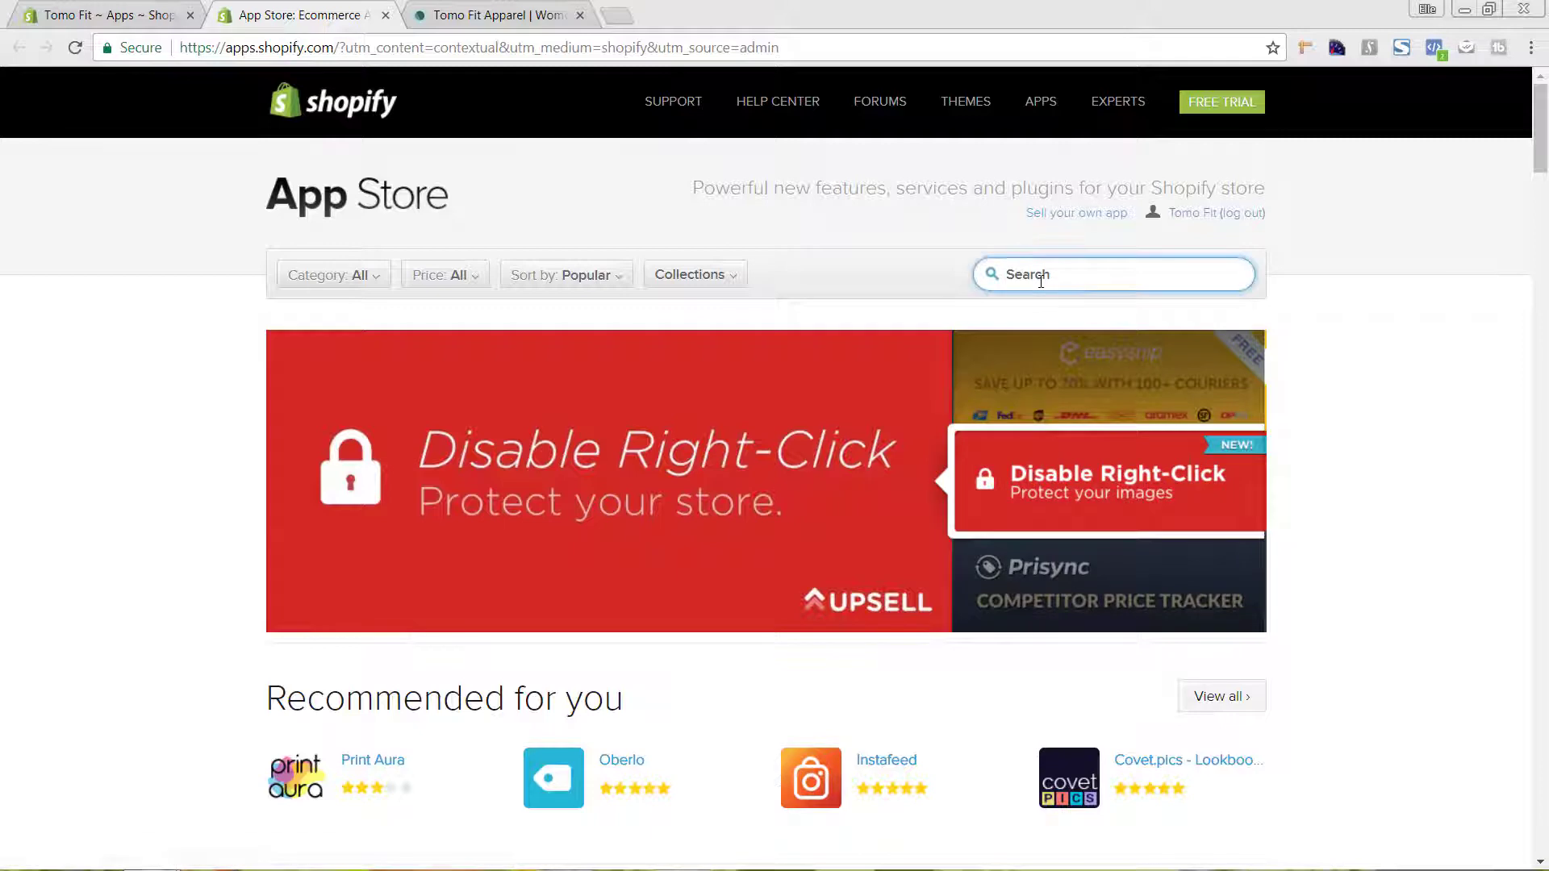
text(yot)
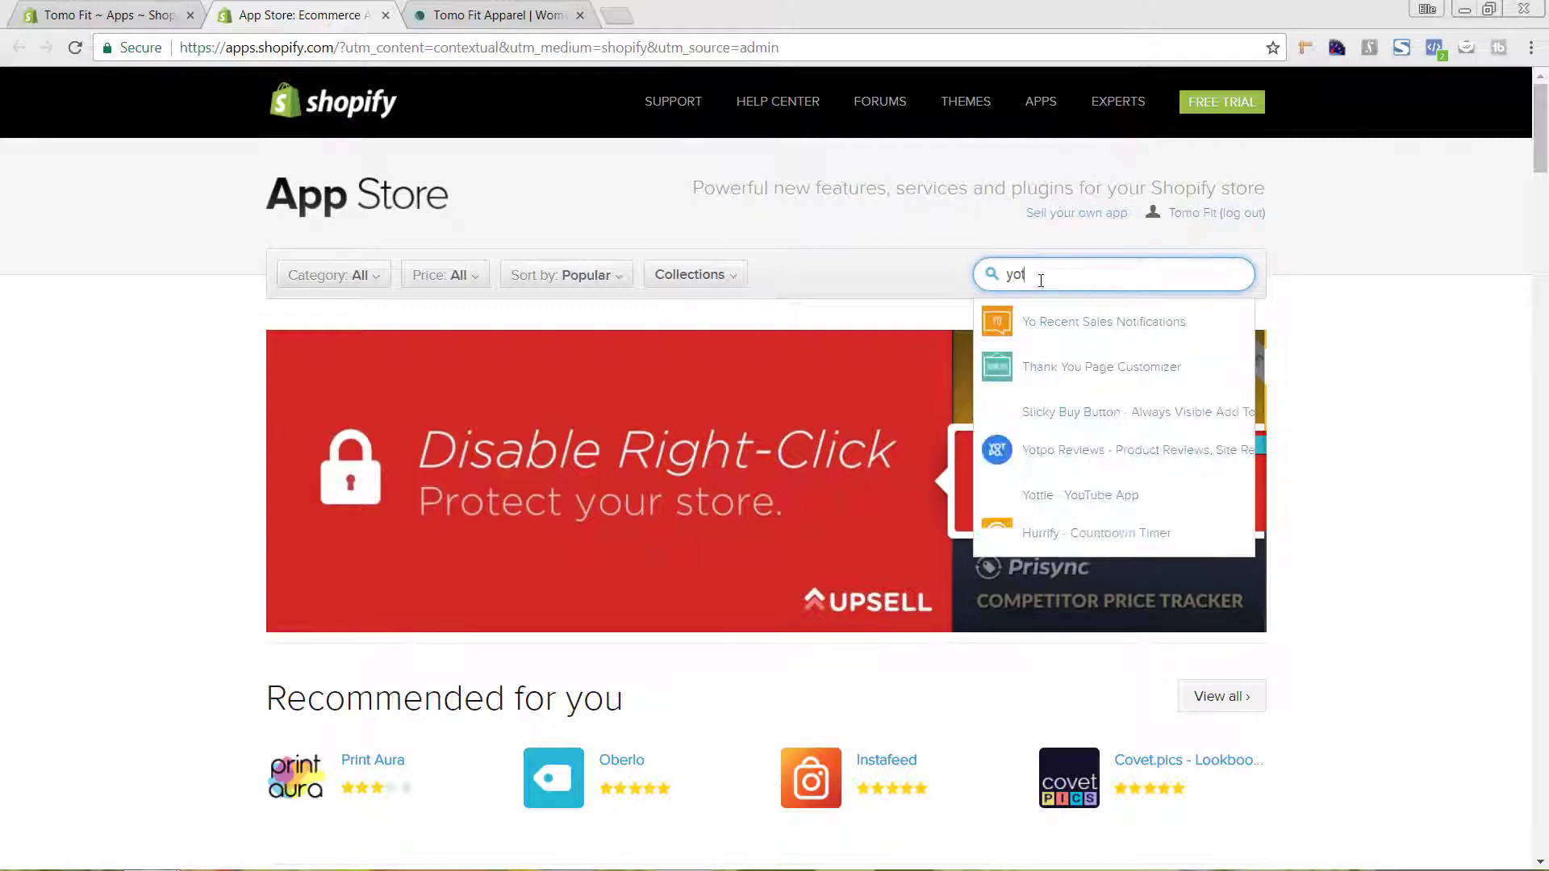
text(po)
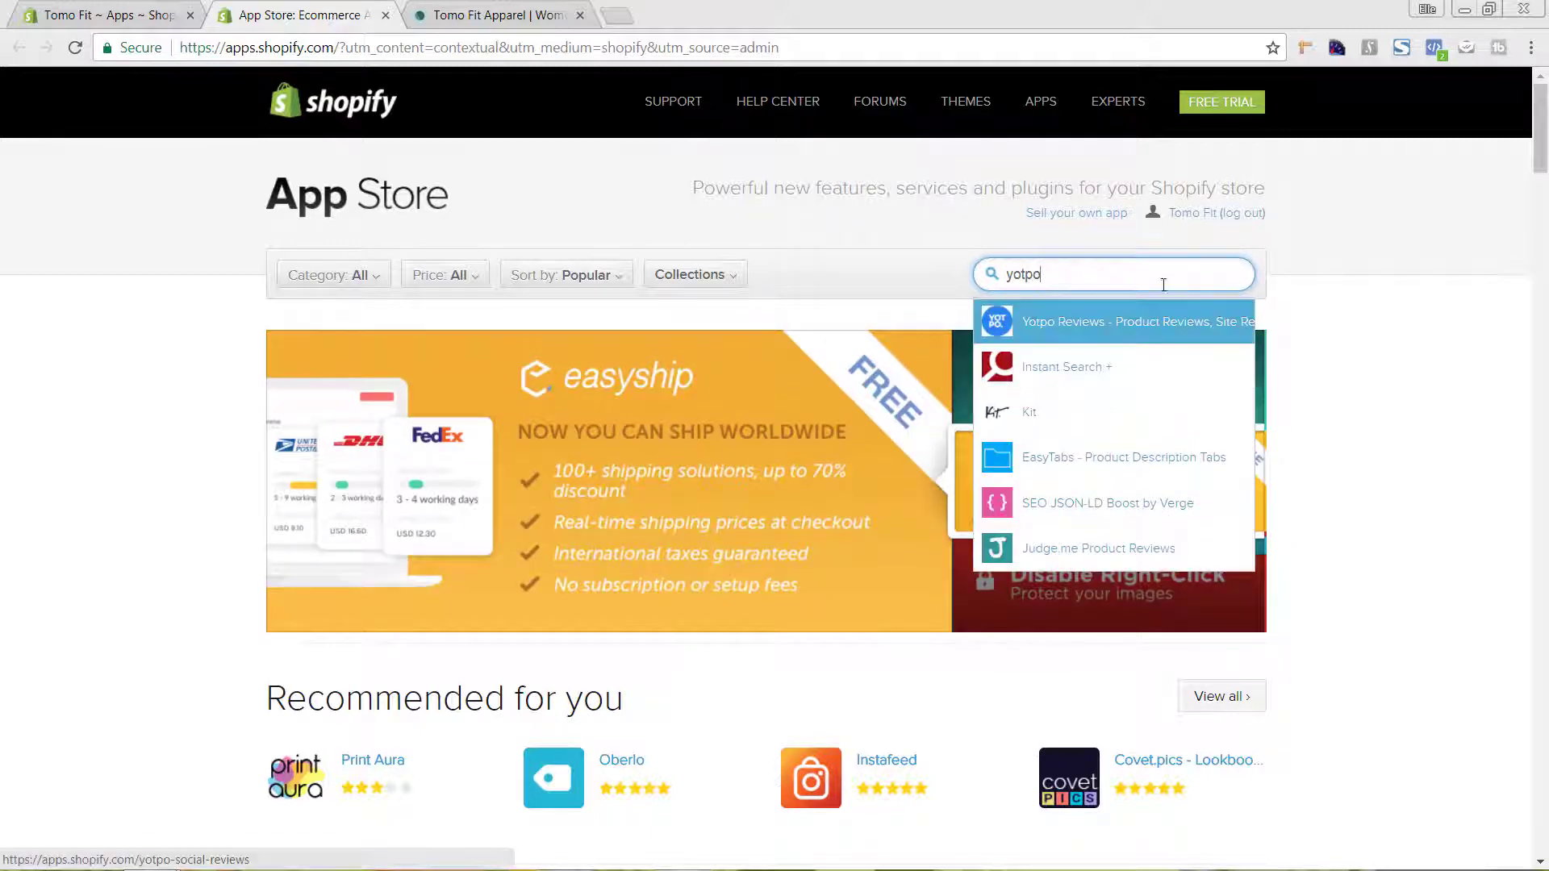
click(1159, 324)
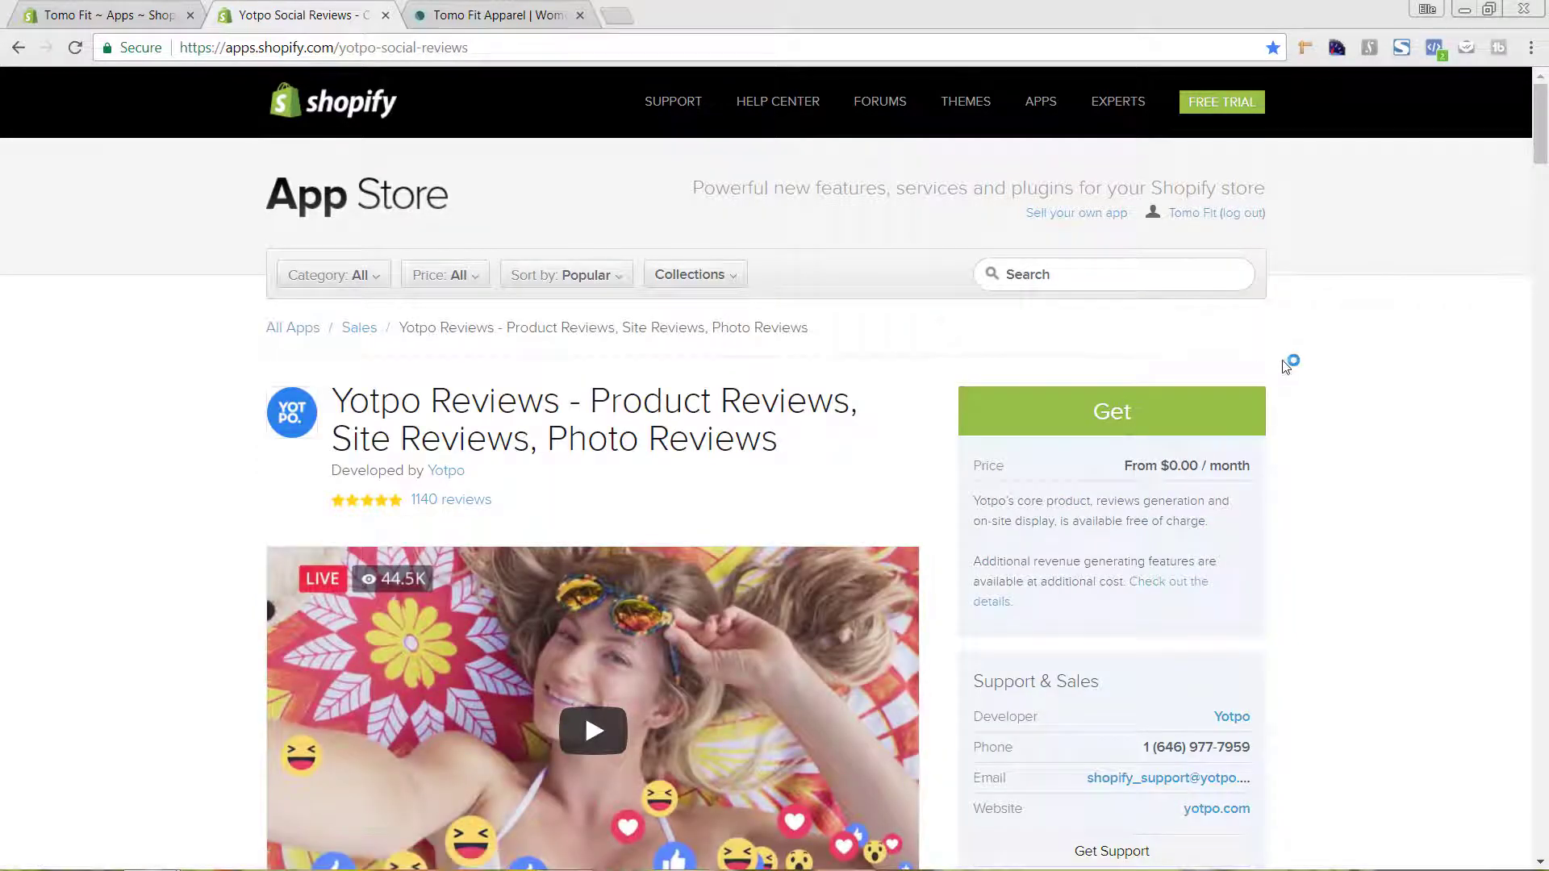
scroll(1321, 384, down, 1)
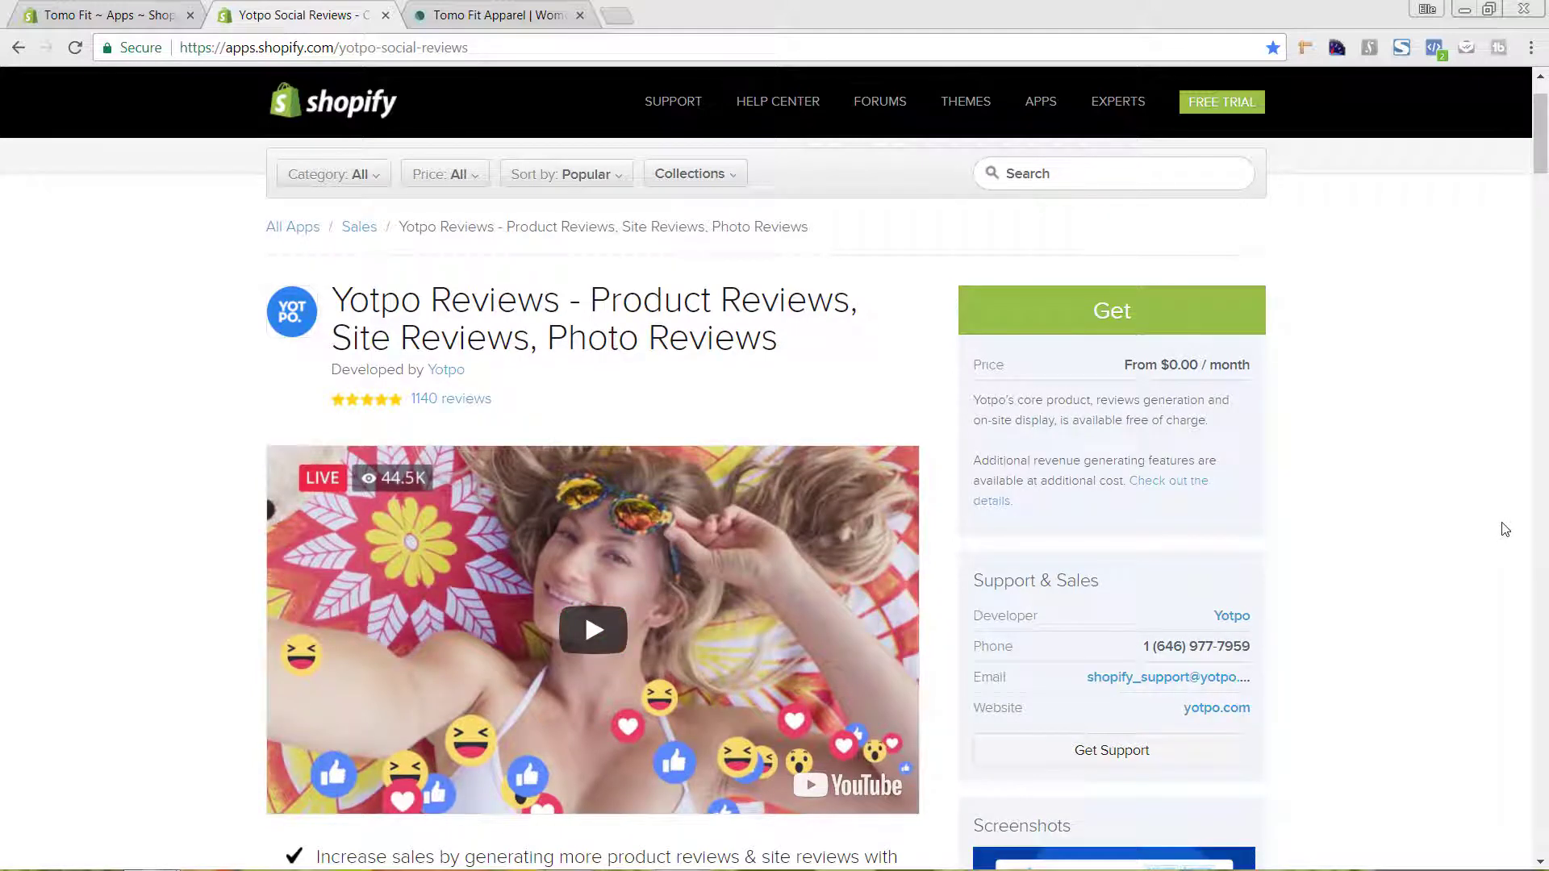
scroll(1506, 529, down, 1)
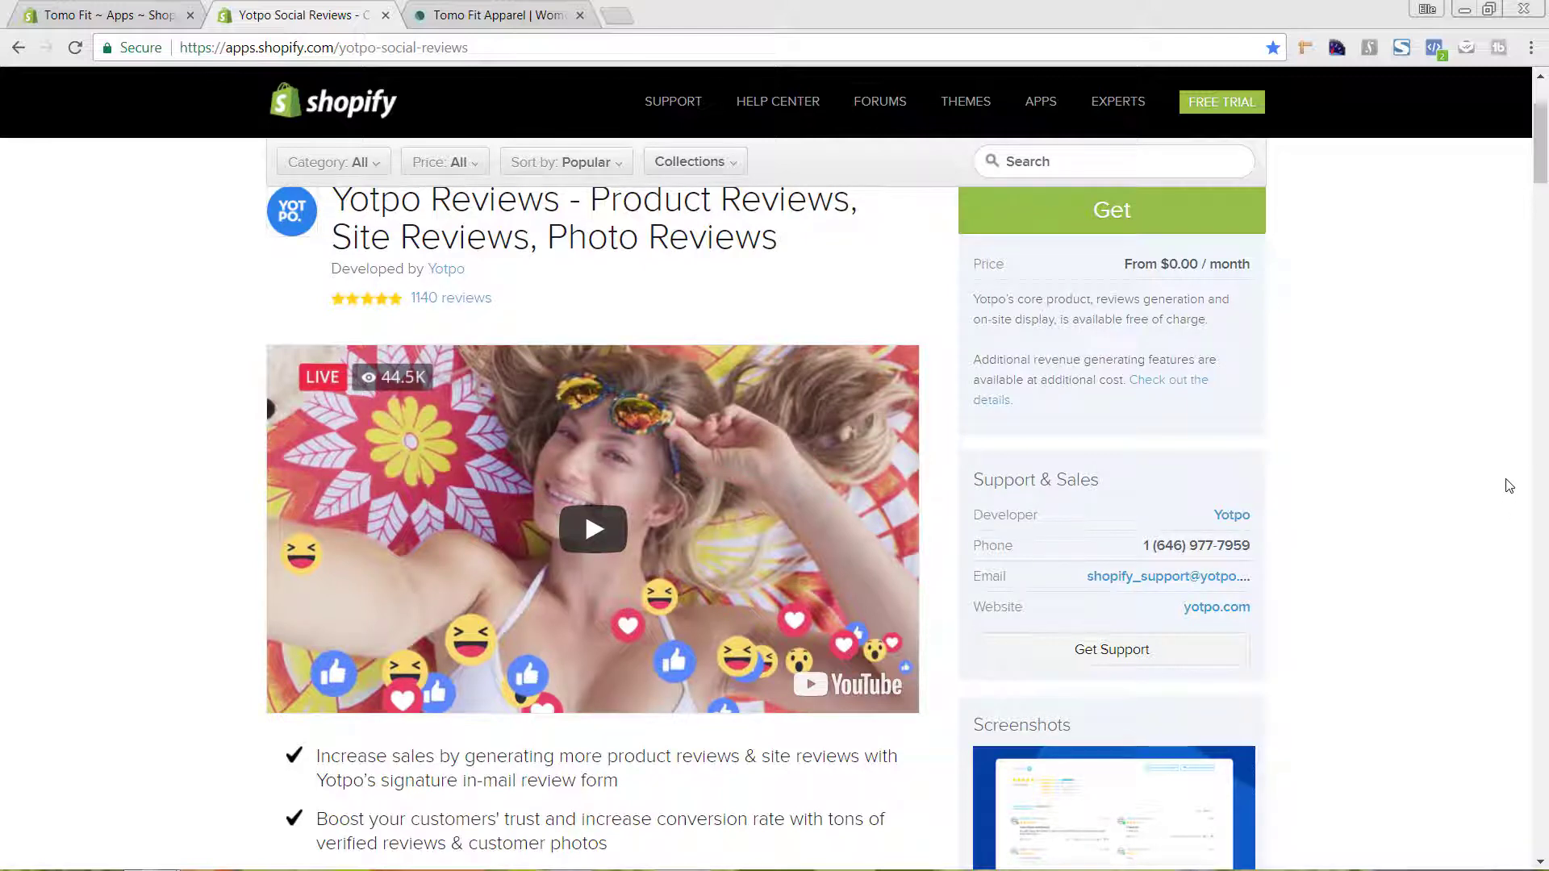
scroll(1505, 484, down, 2)
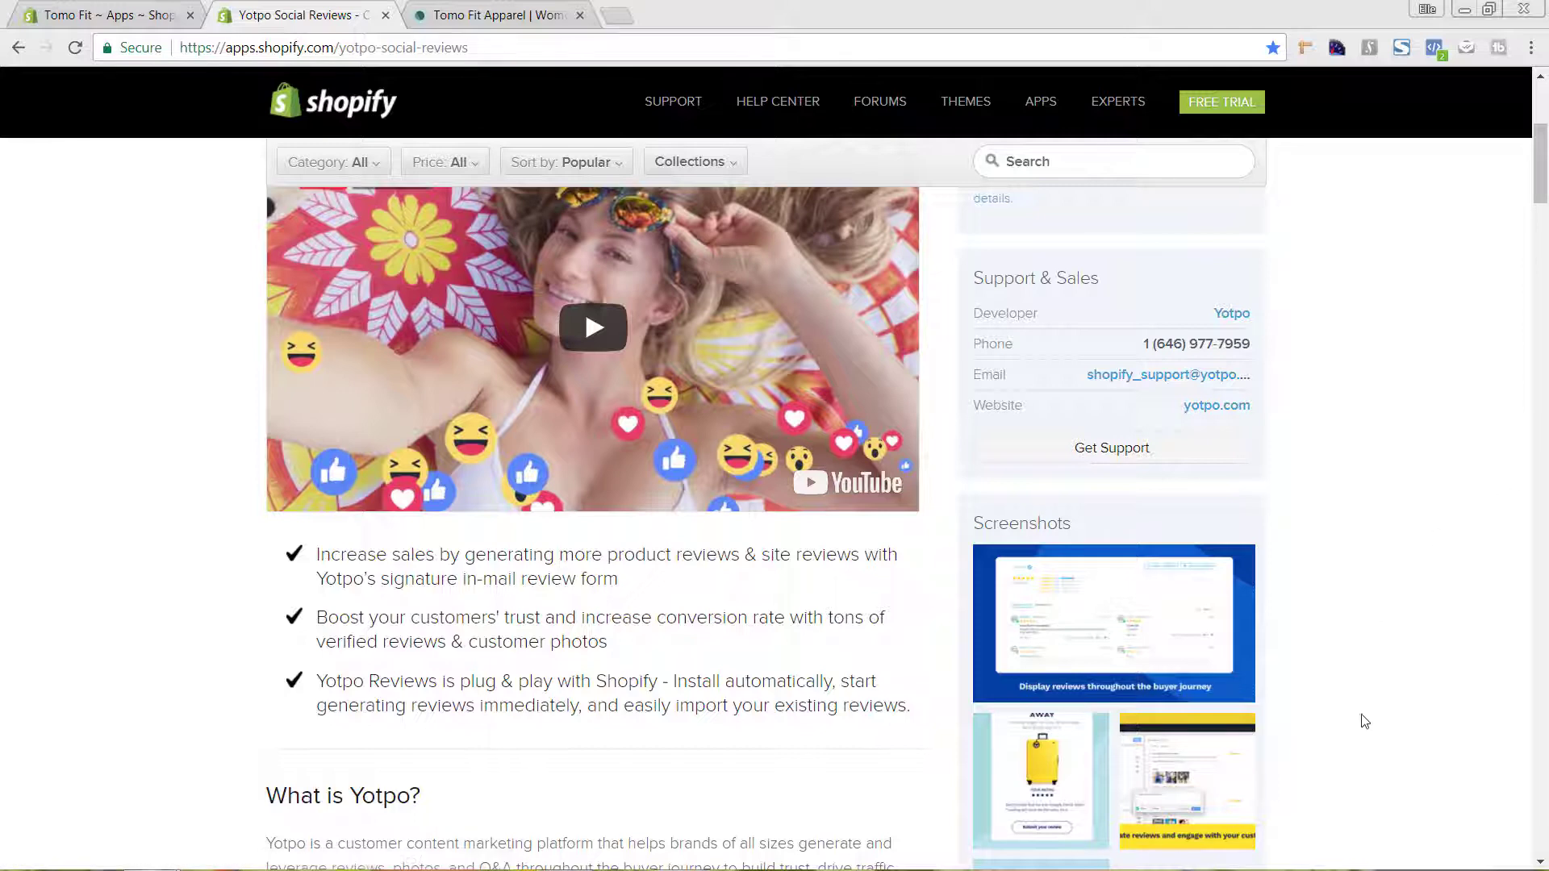
Enlarge the review-request screenshot and browse the others, including moderation and search star ratings
click(1048, 773)
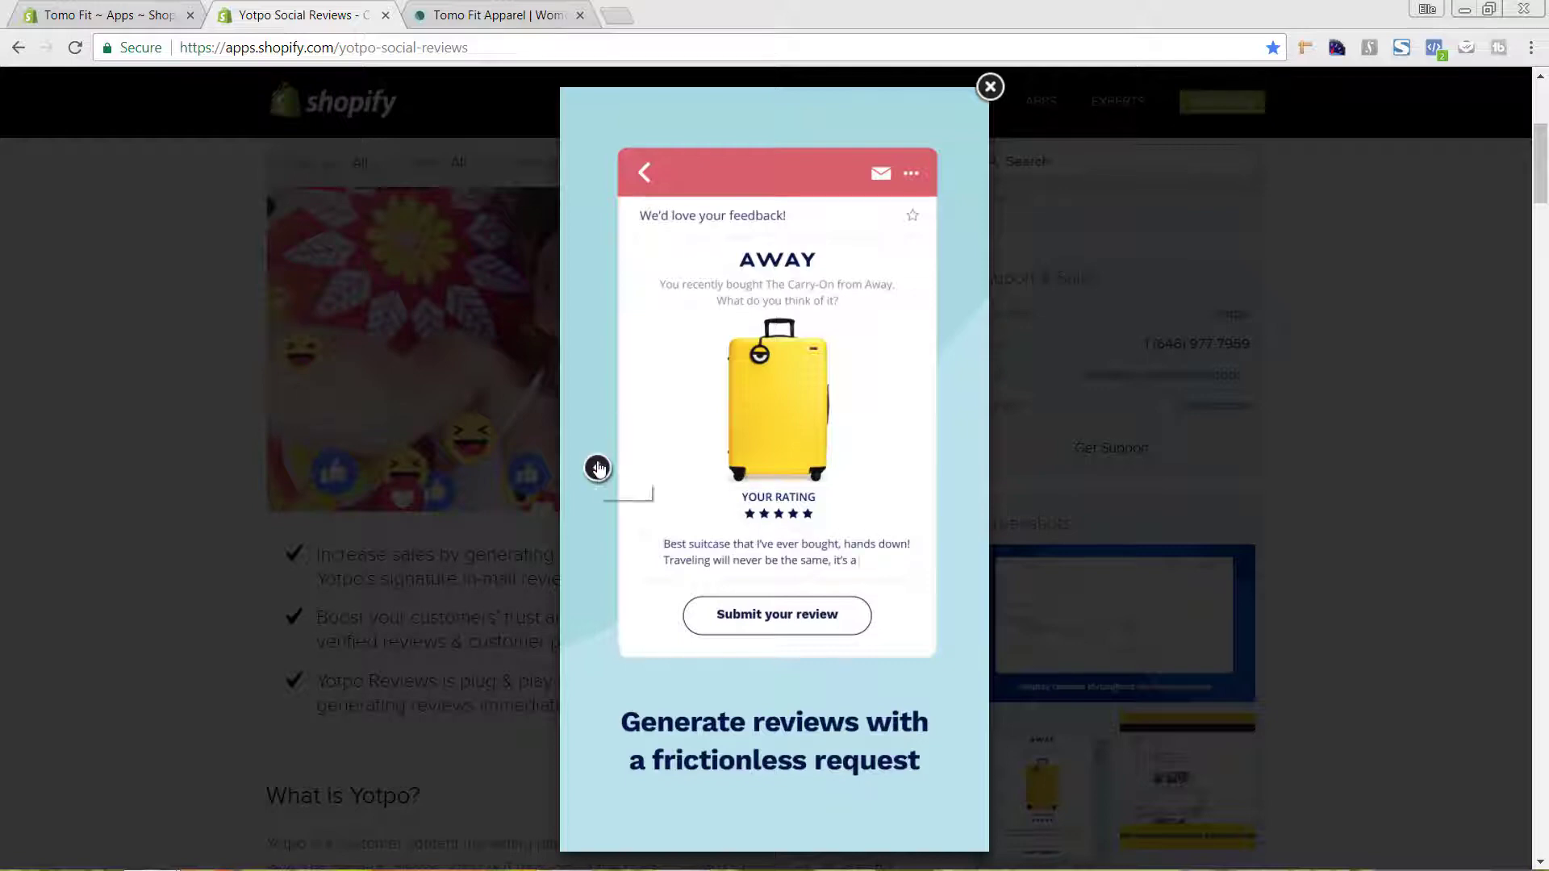
click(595, 466)
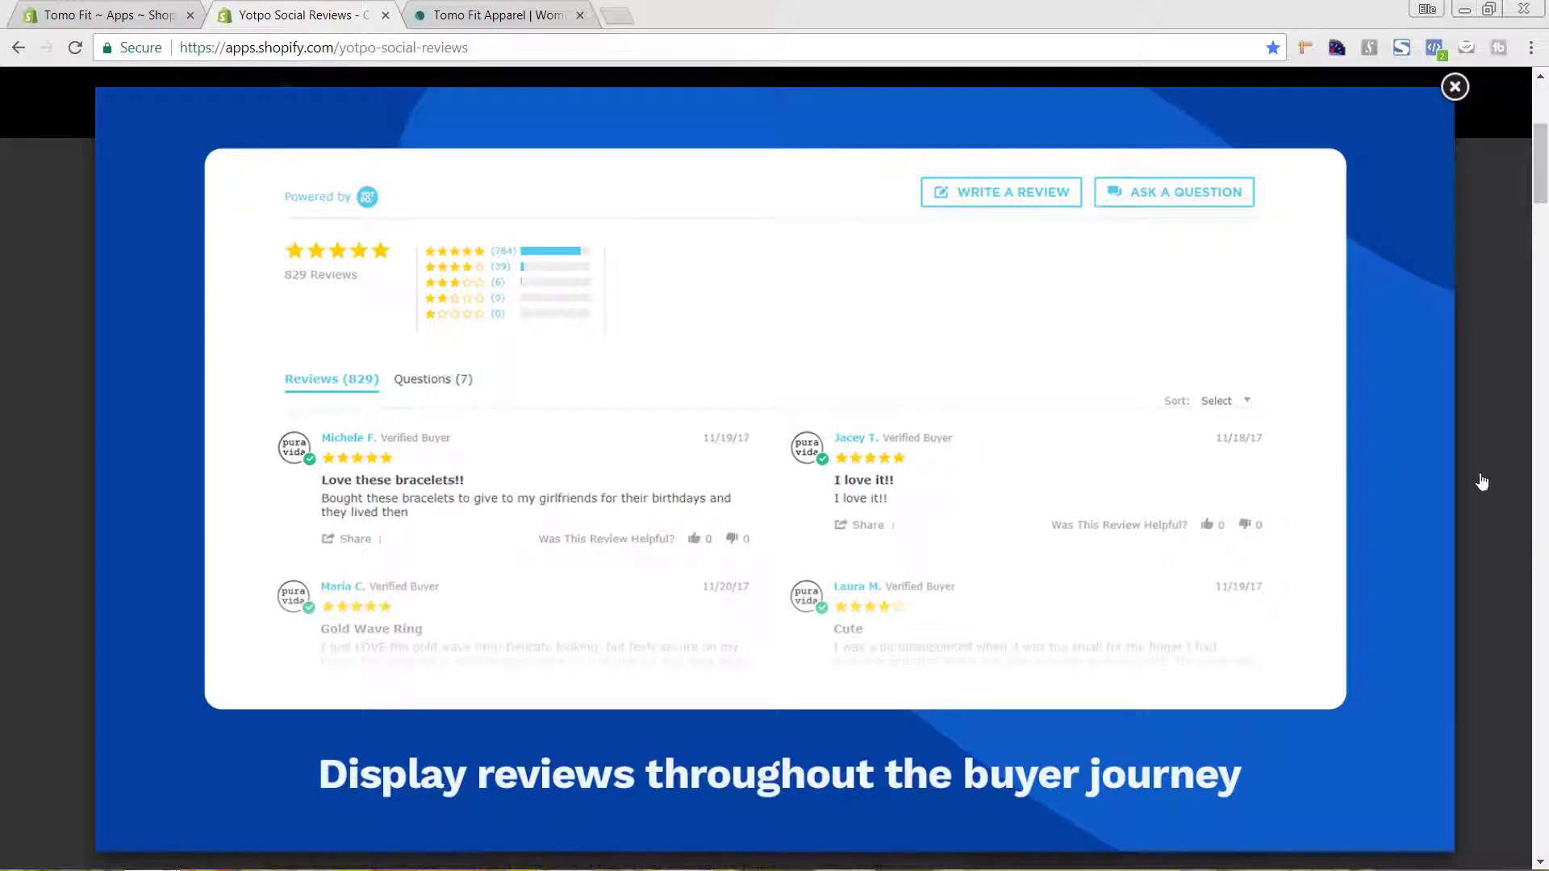
click(1418, 472)
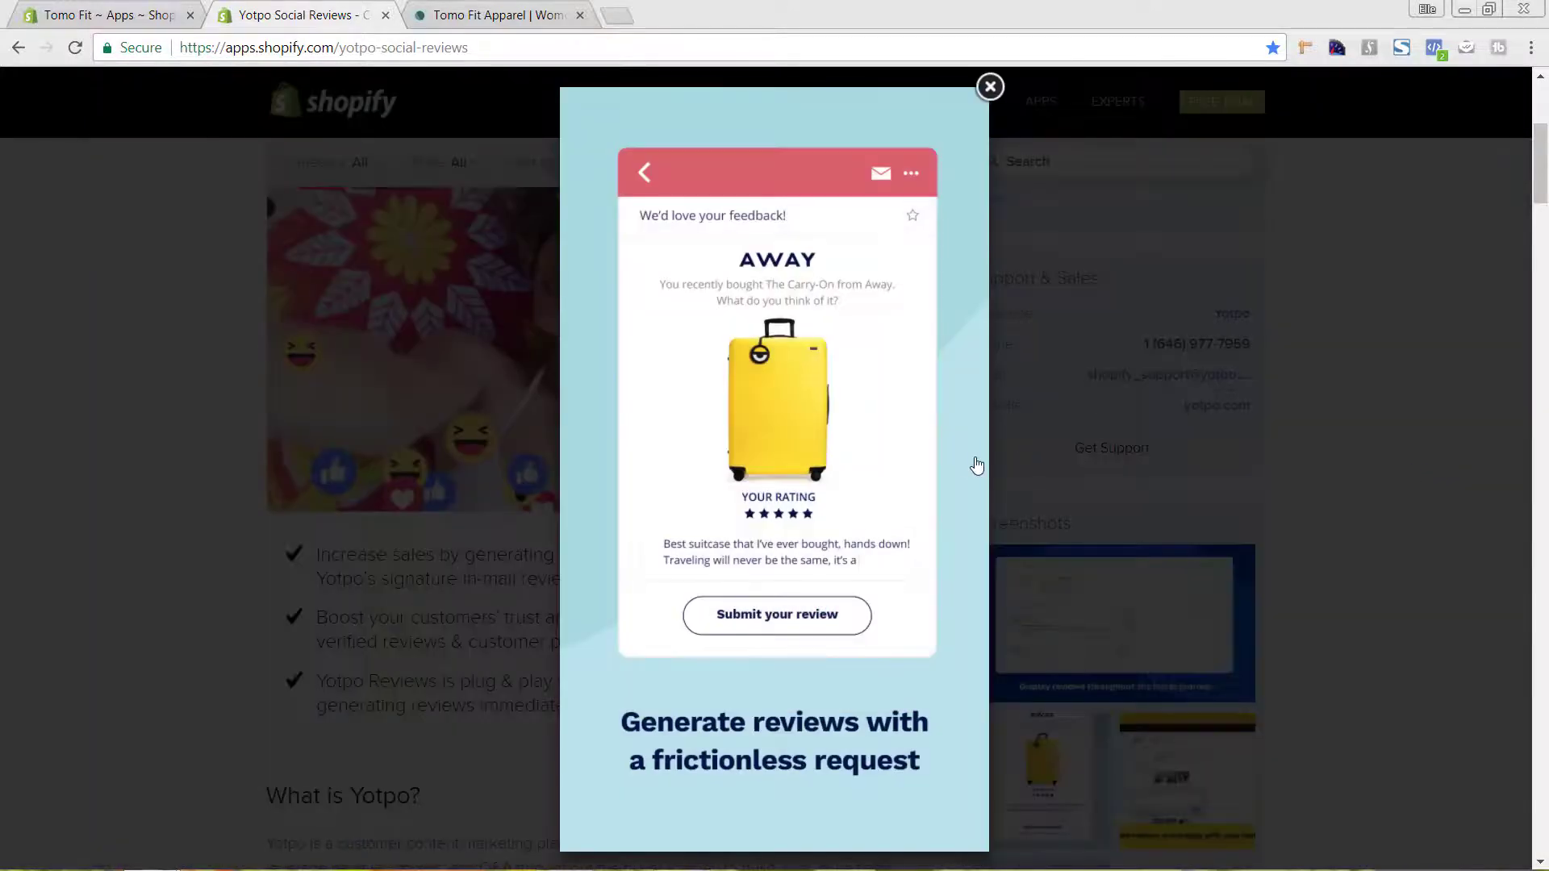
click(954, 467)
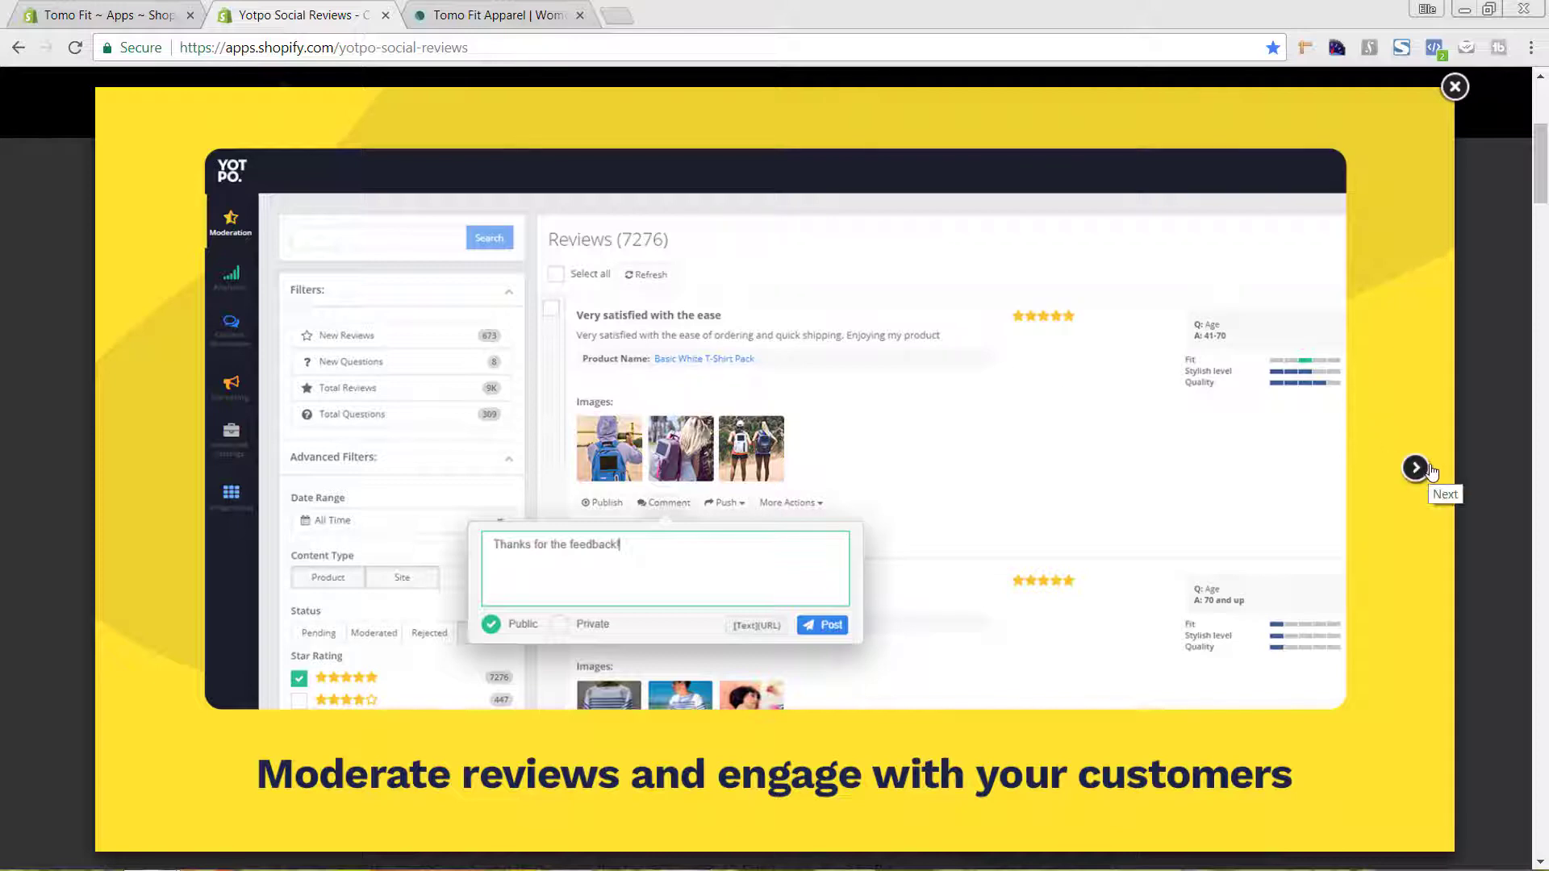
click(1430, 472)
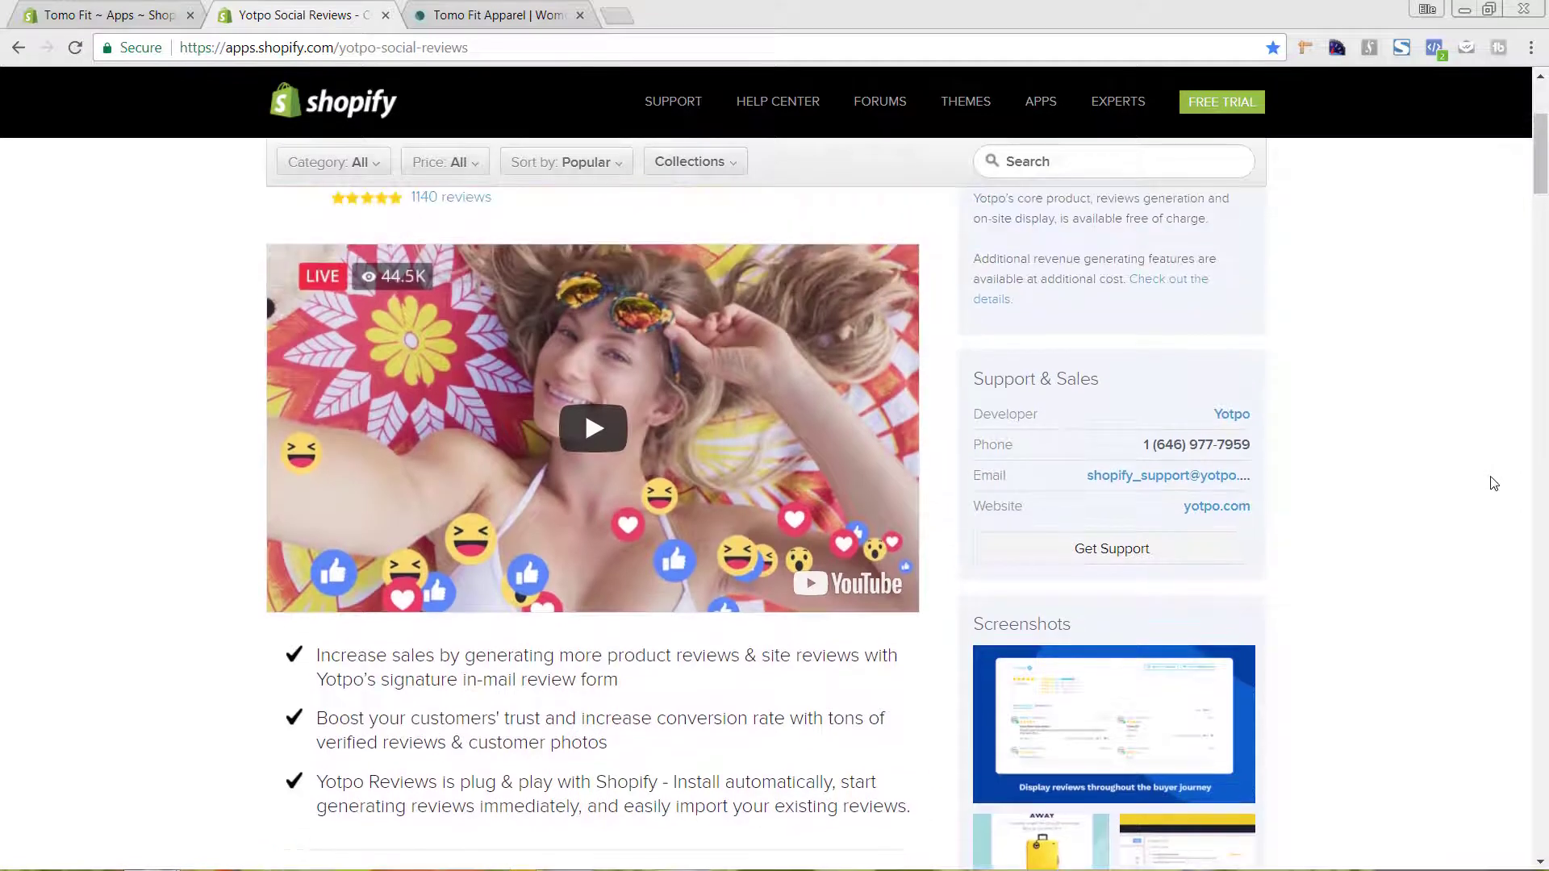
scroll(1494, 484, up, 3)
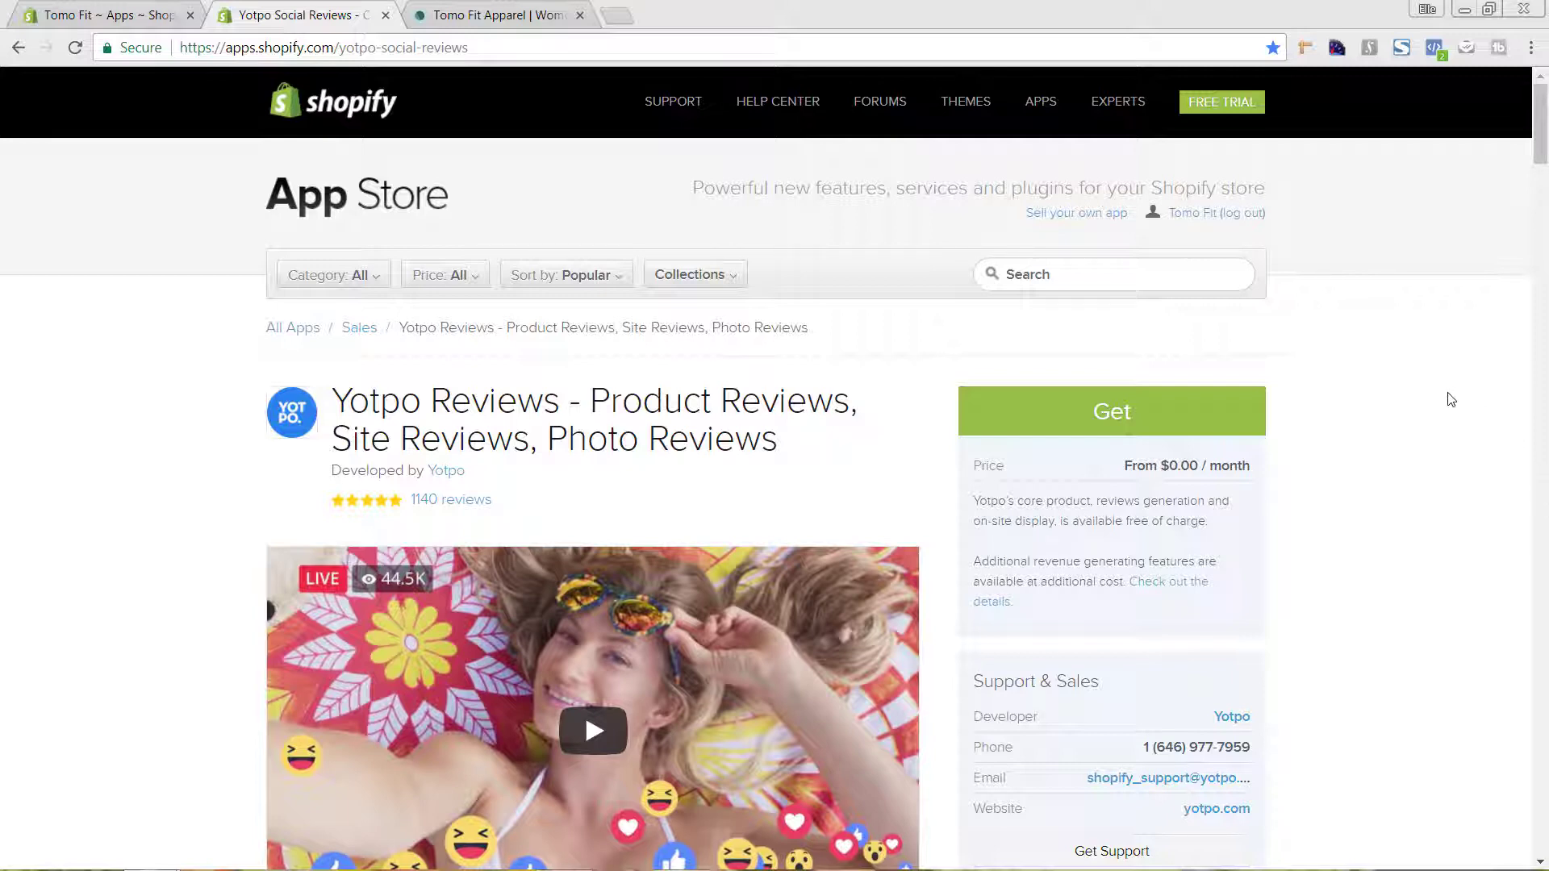
Get Yotpo Reviews from its listing and approve installing it on the Tomo Fit store
click(1134, 420)
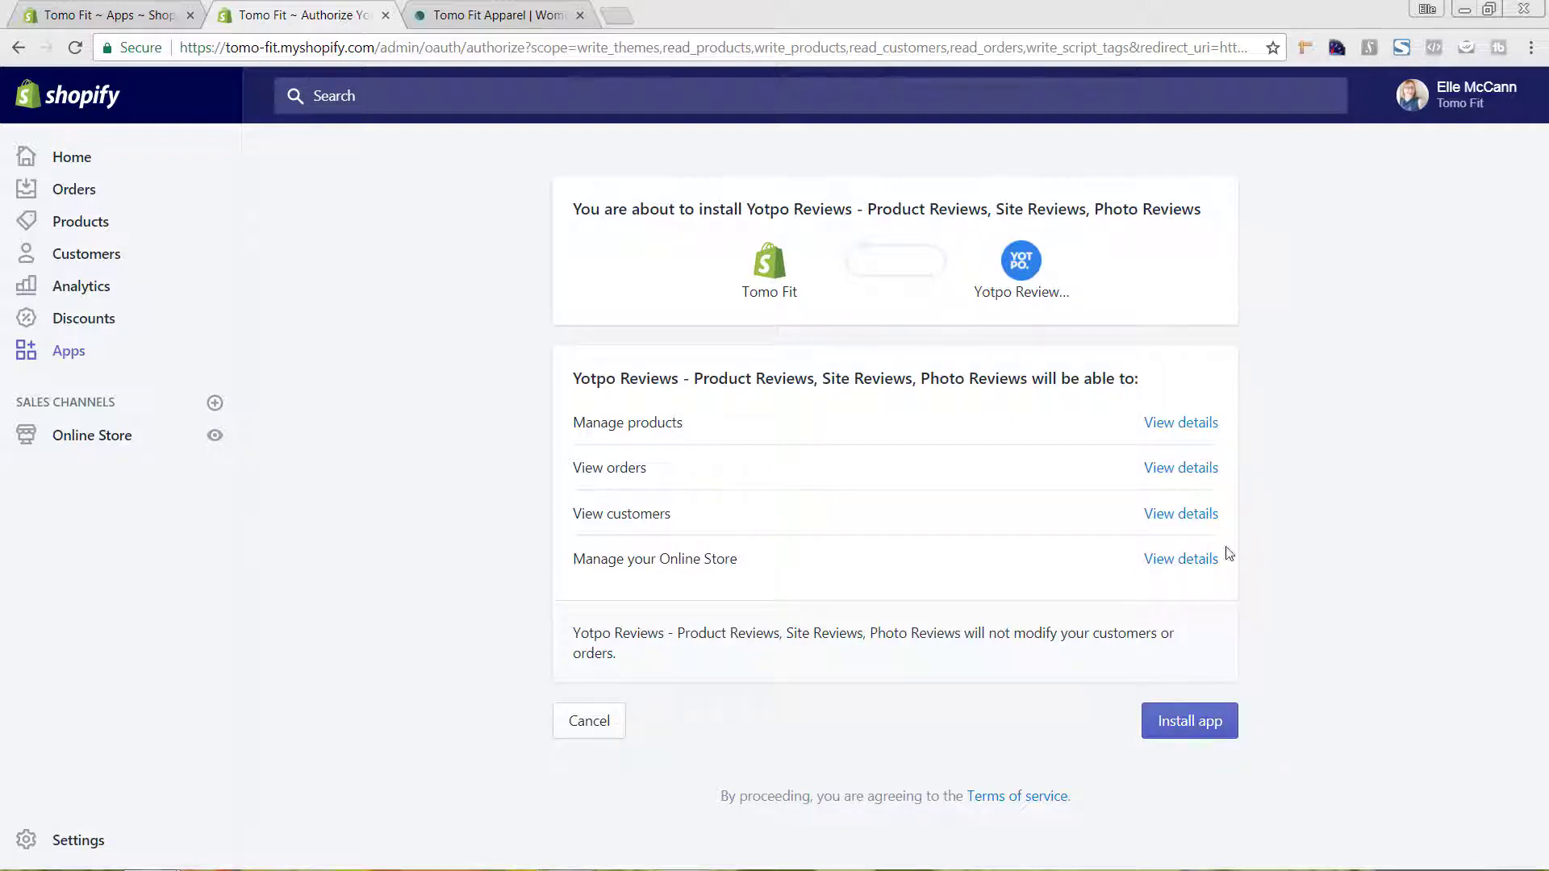
click(1216, 726)
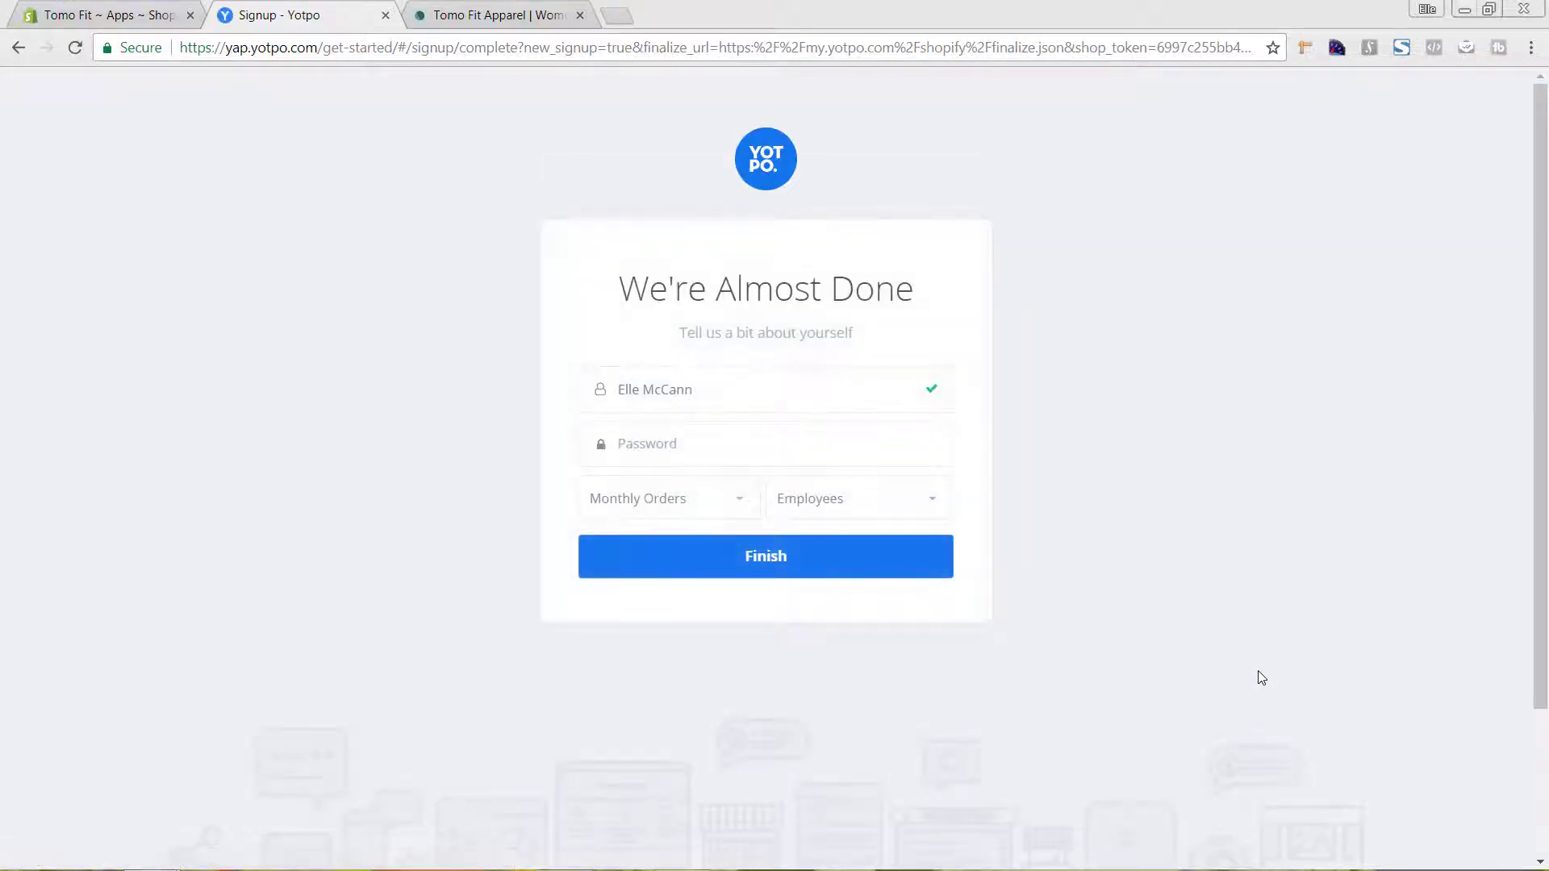
Enter an account password, choose 0-150 monthly orders and 1-10 employees, and finish signup
click(863, 442)
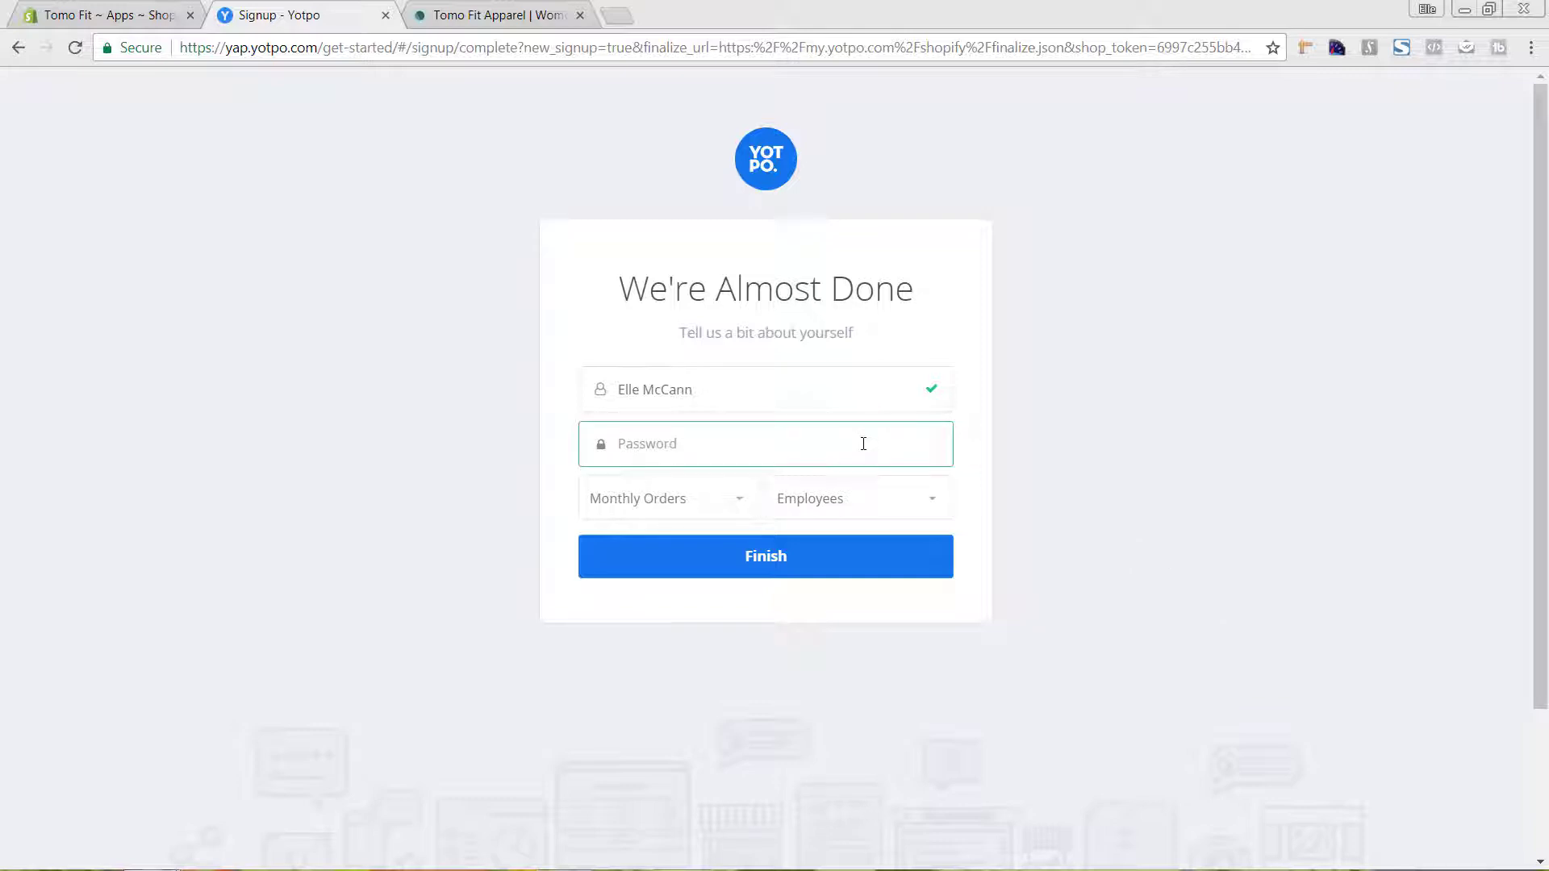
text(********)
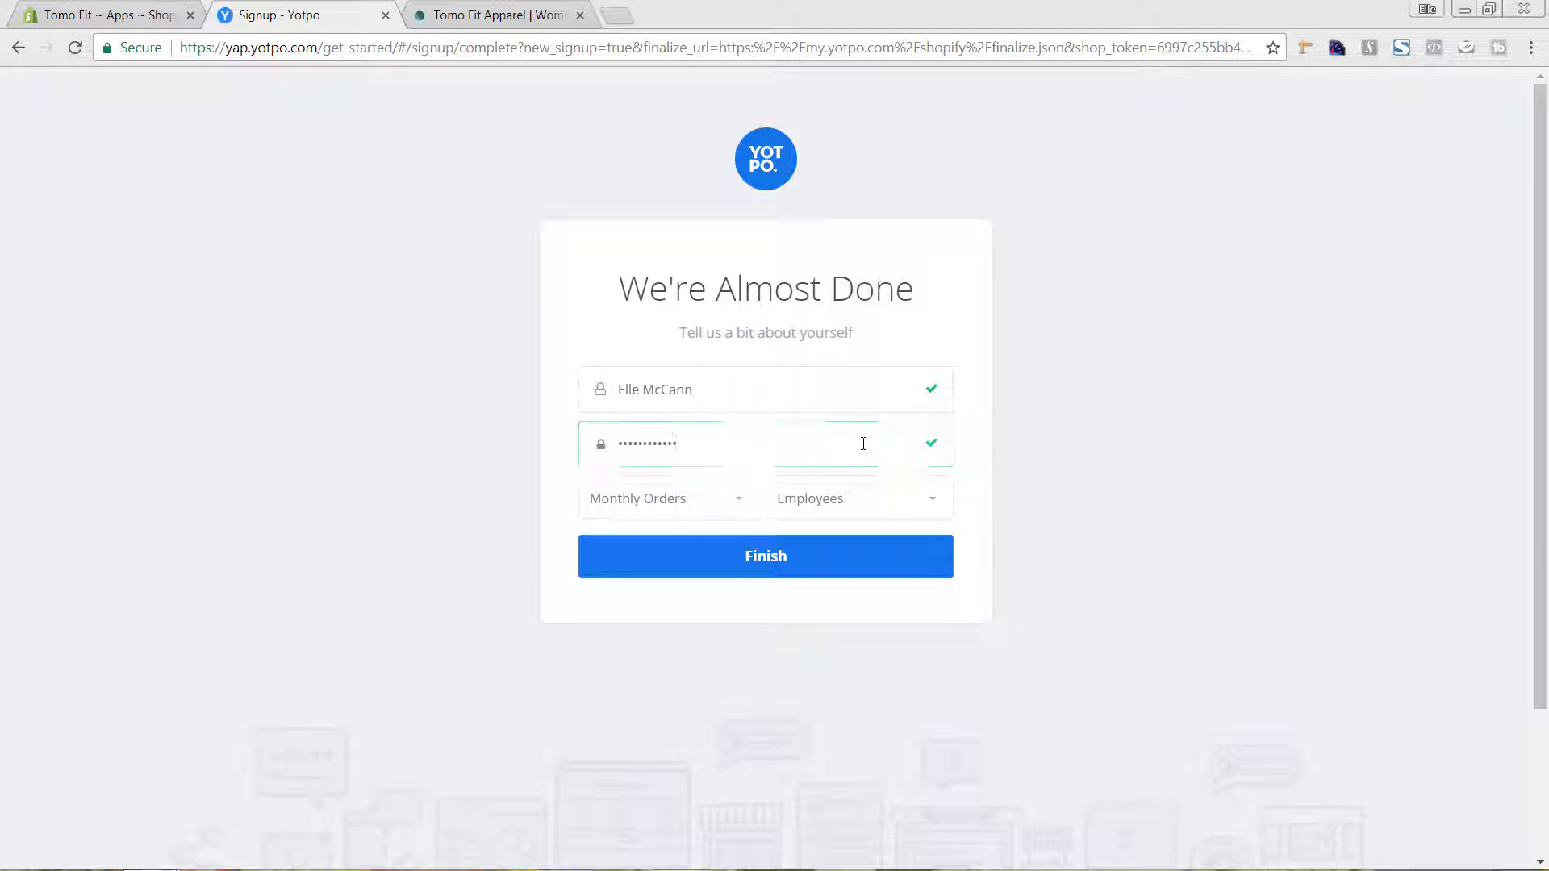
click(731, 504)
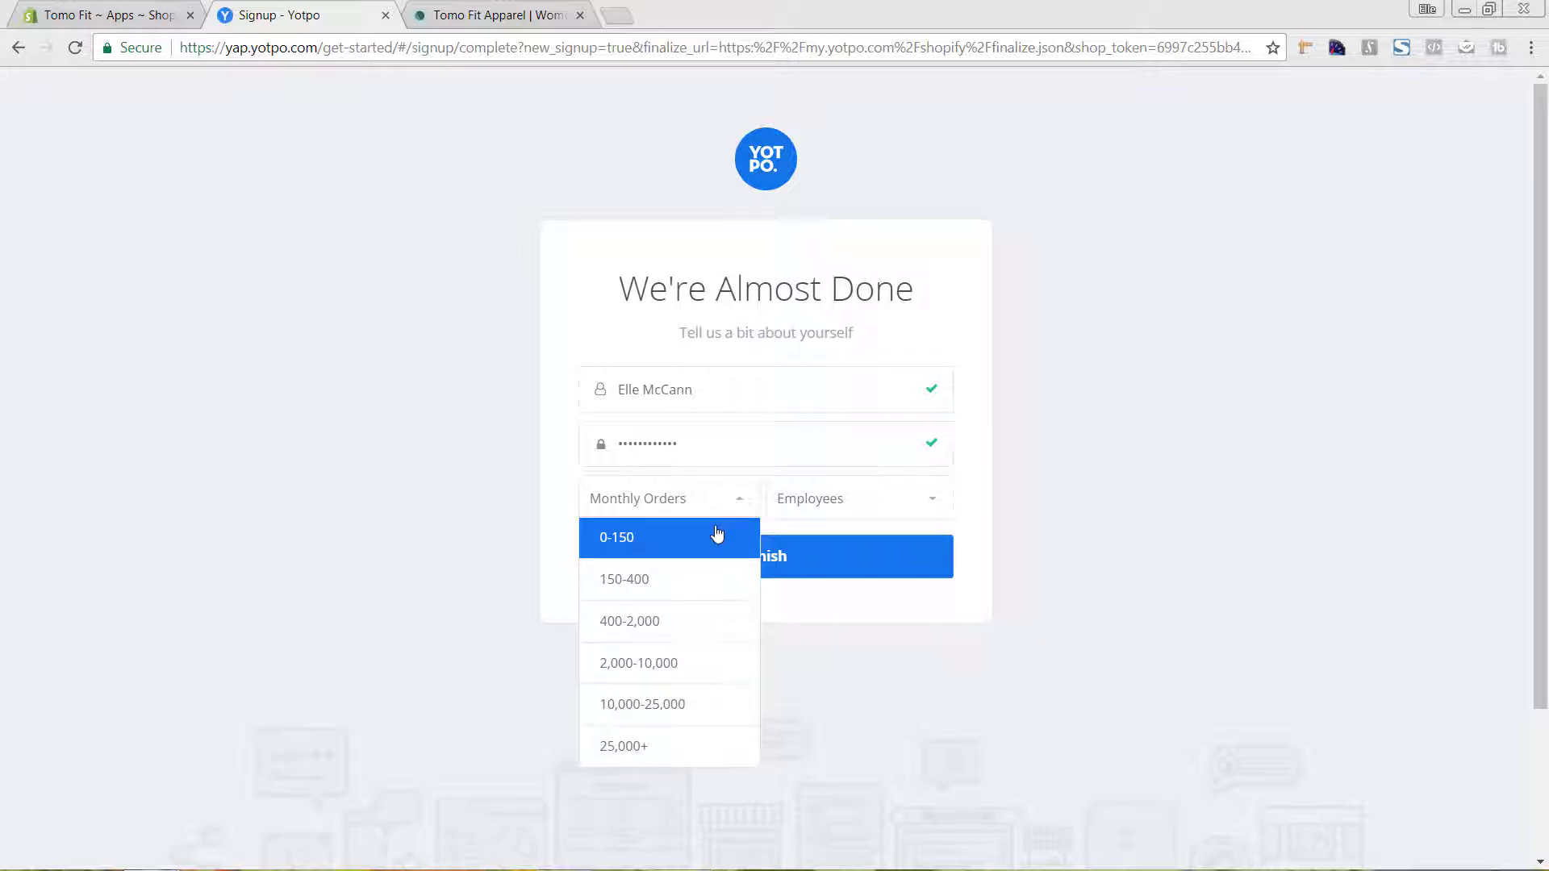
click(717, 535)
click(847, 501)
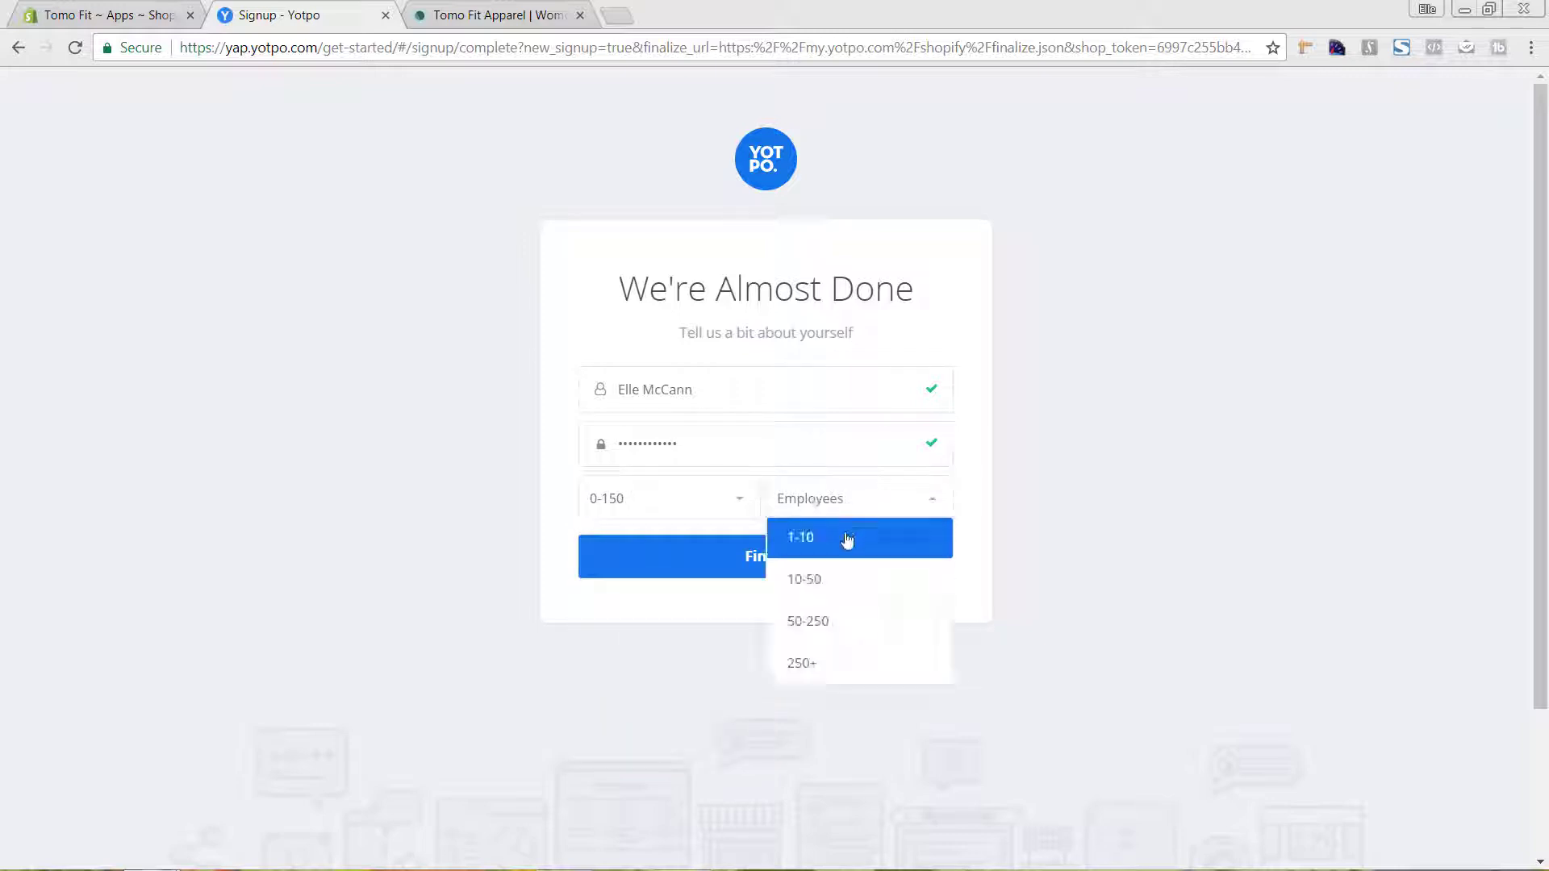
click(848, 539)
click(810, 569)
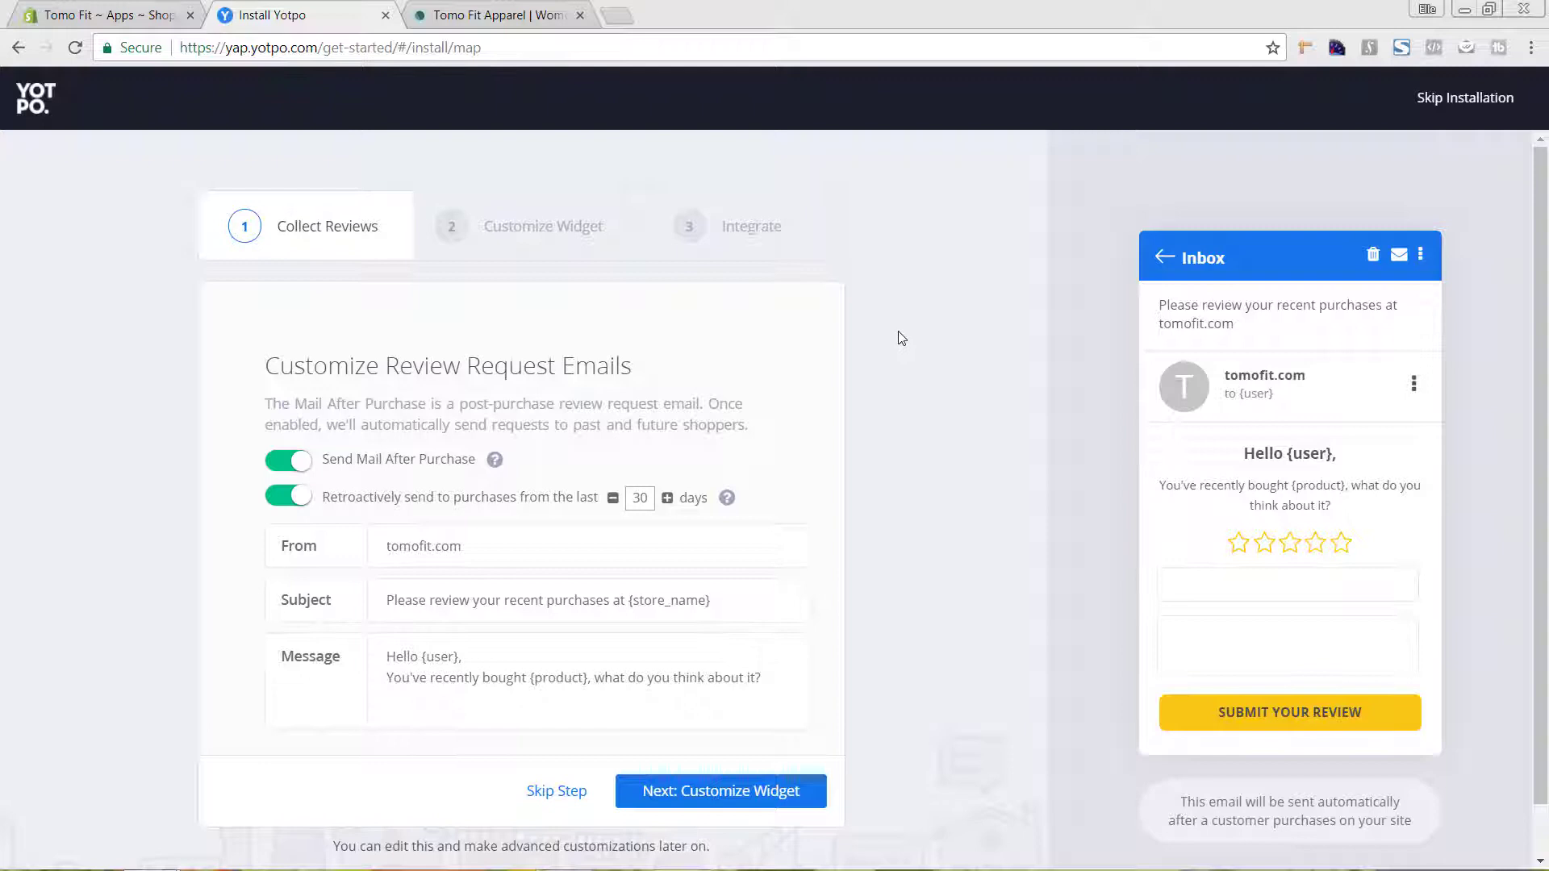
Reload the Shopify Apps page so Yotpo Reviews appears as an installed app
click(103, 18)
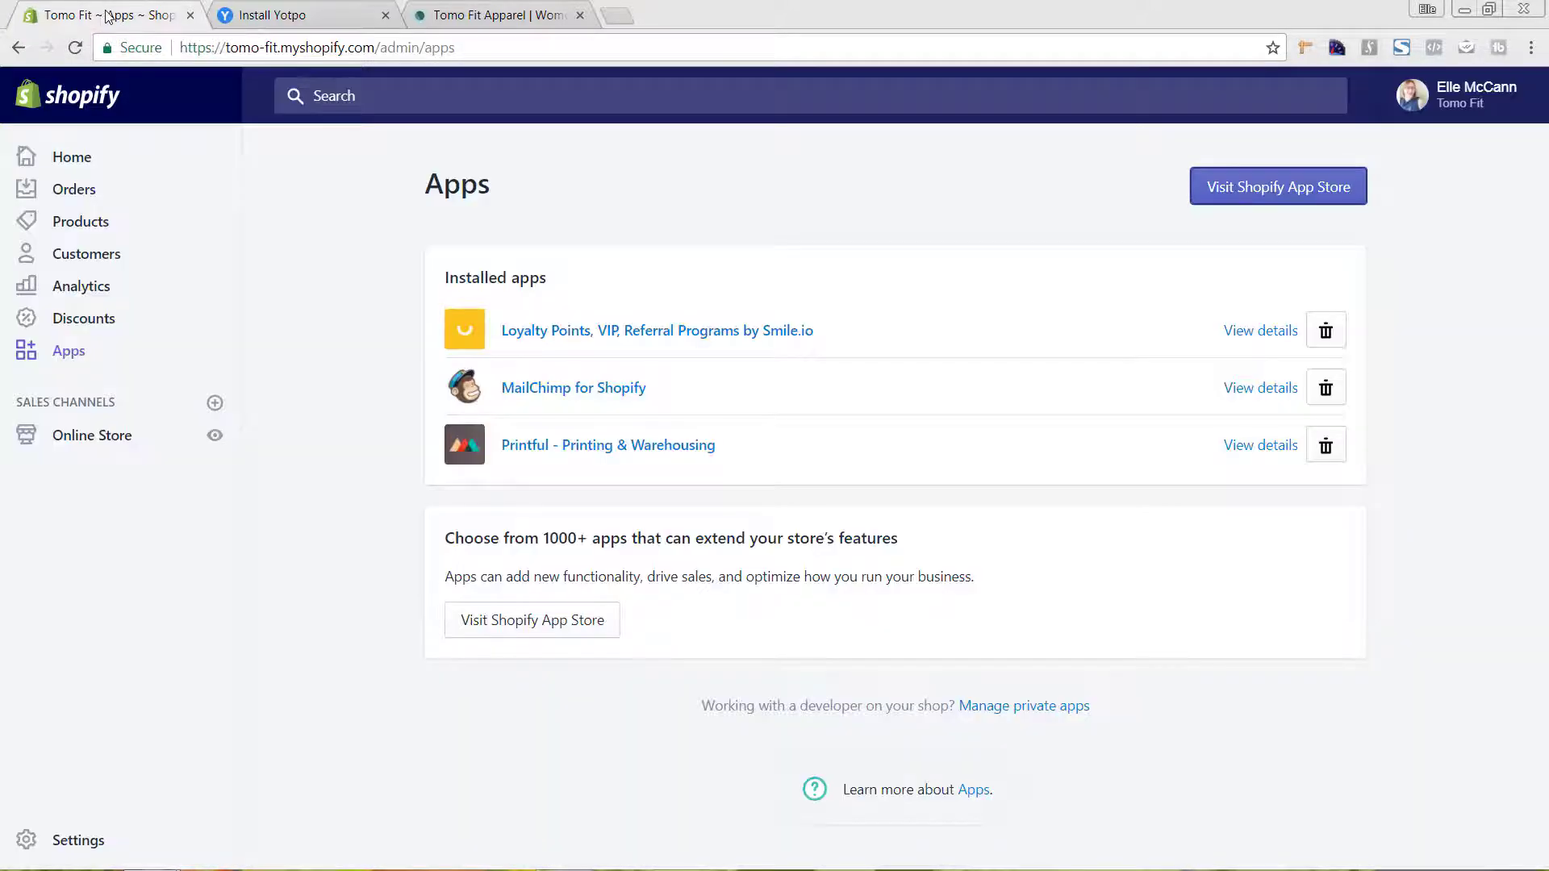
click(76, 46)
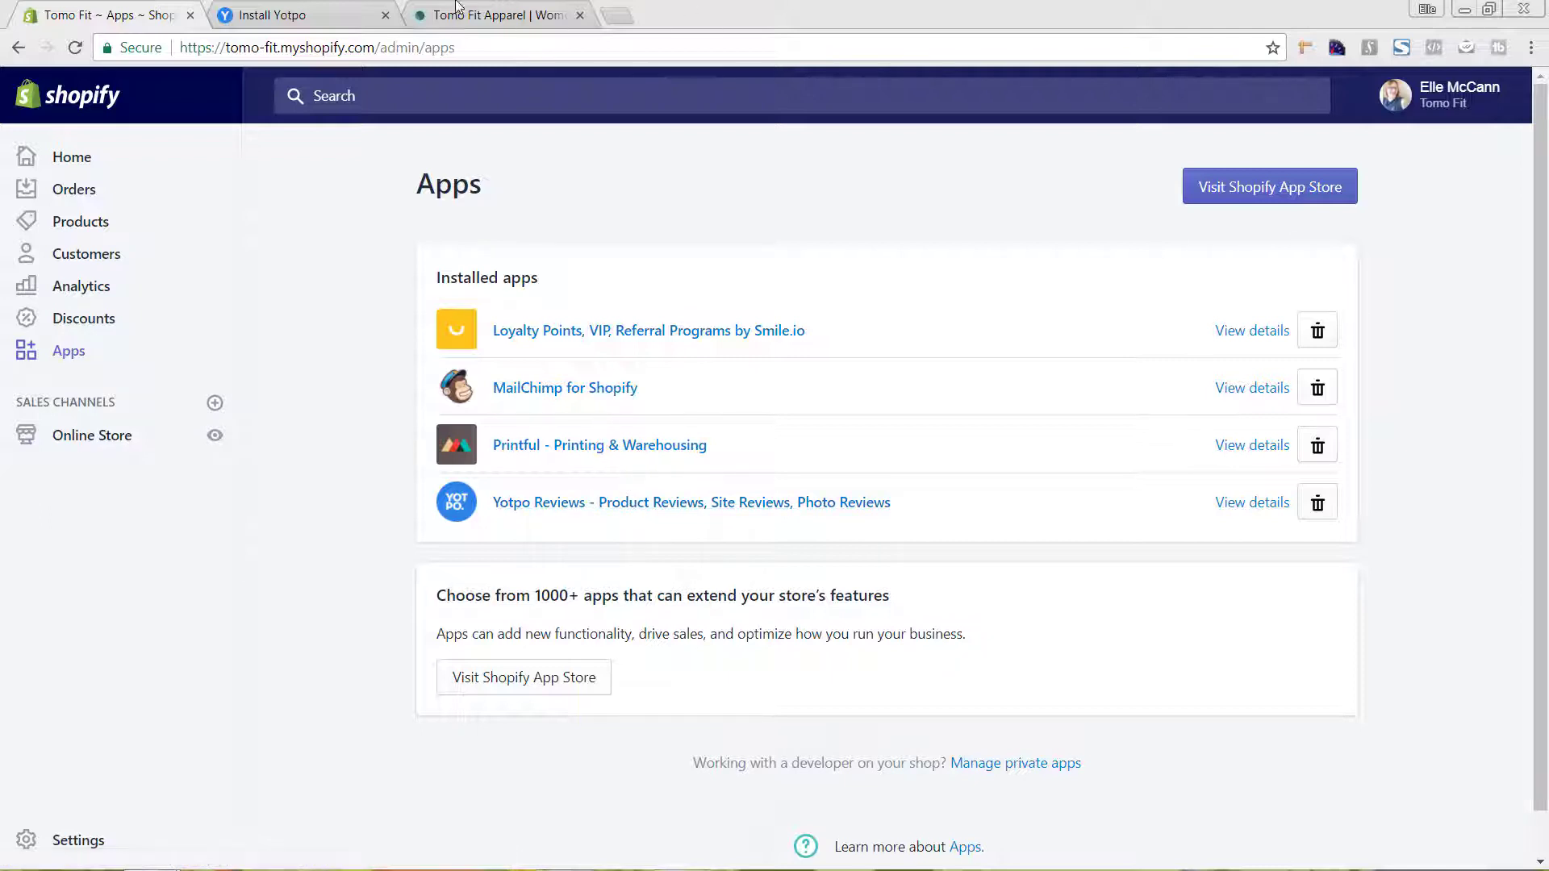
Replace the review email sender tomofit.com with Tomo Fit Apparel
click(284, 22)
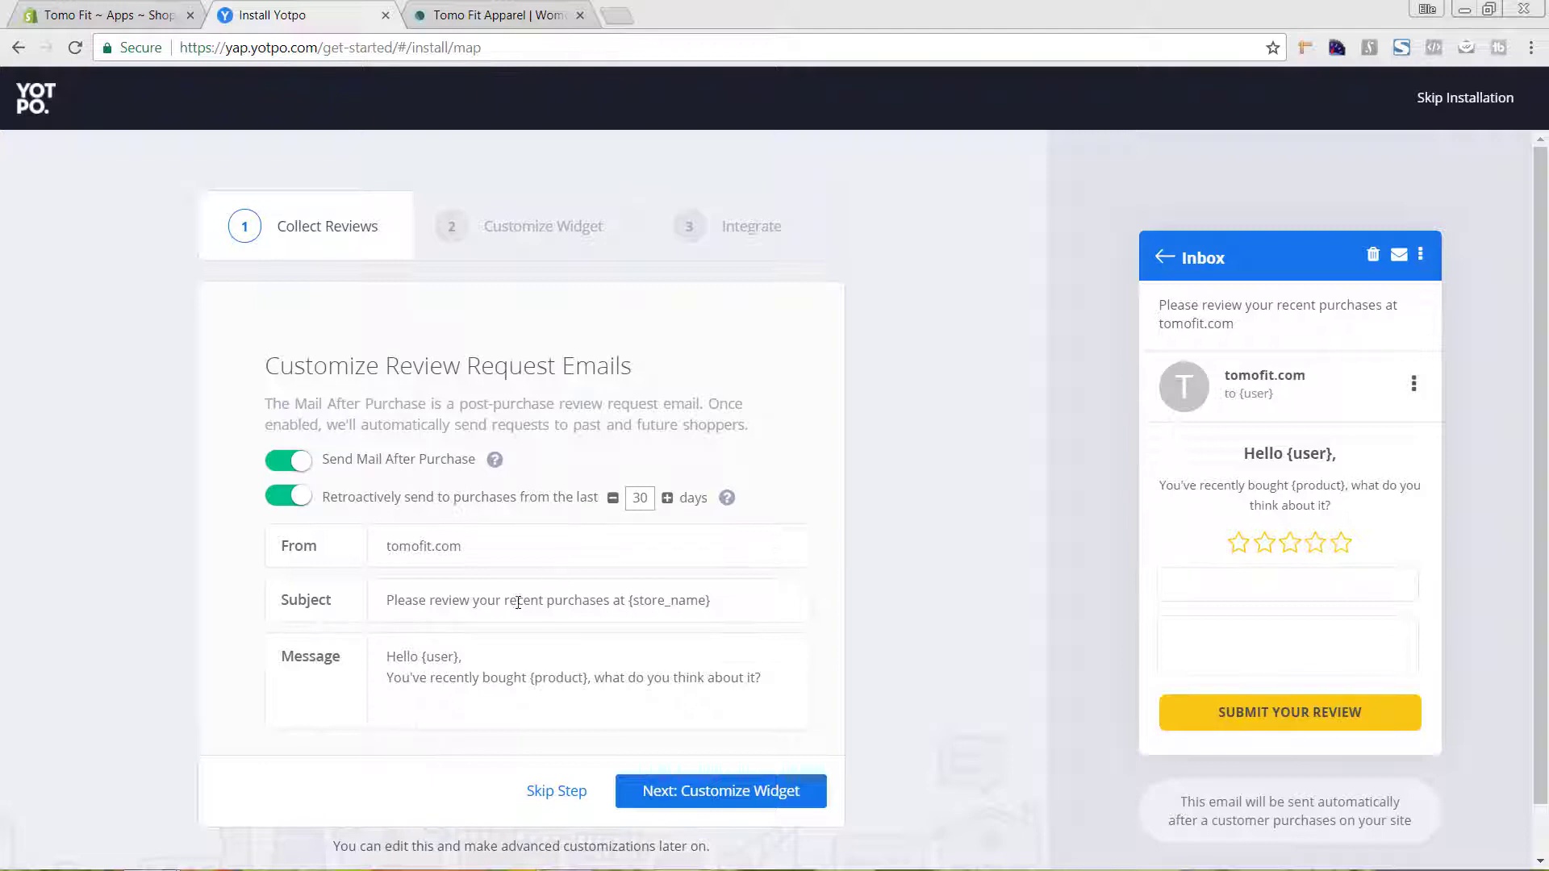
click(390, 600)
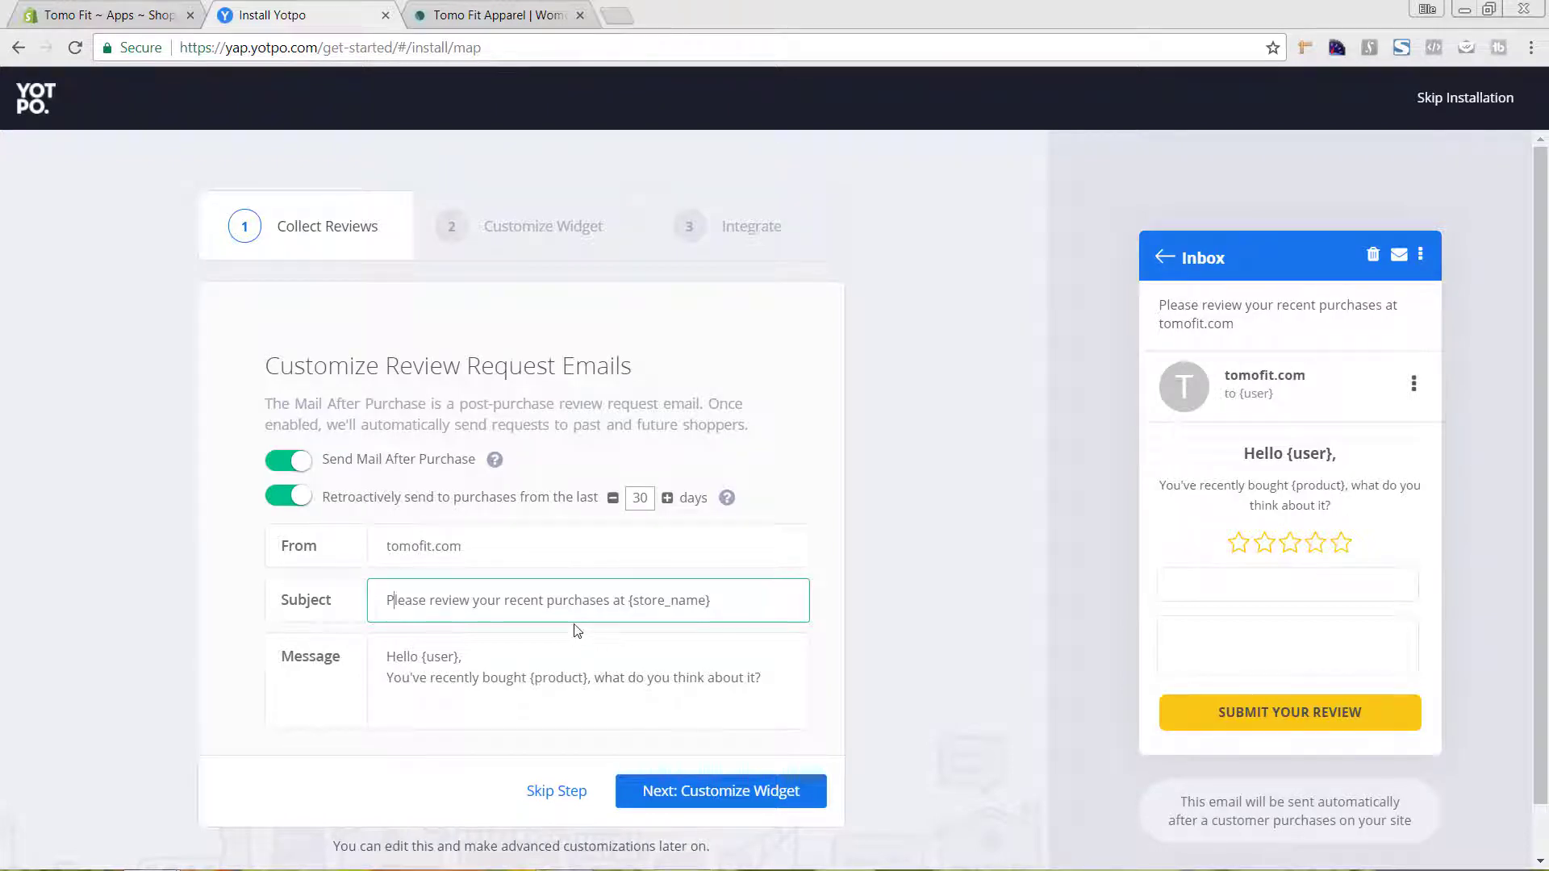
drag(486, 554, 262, 507)
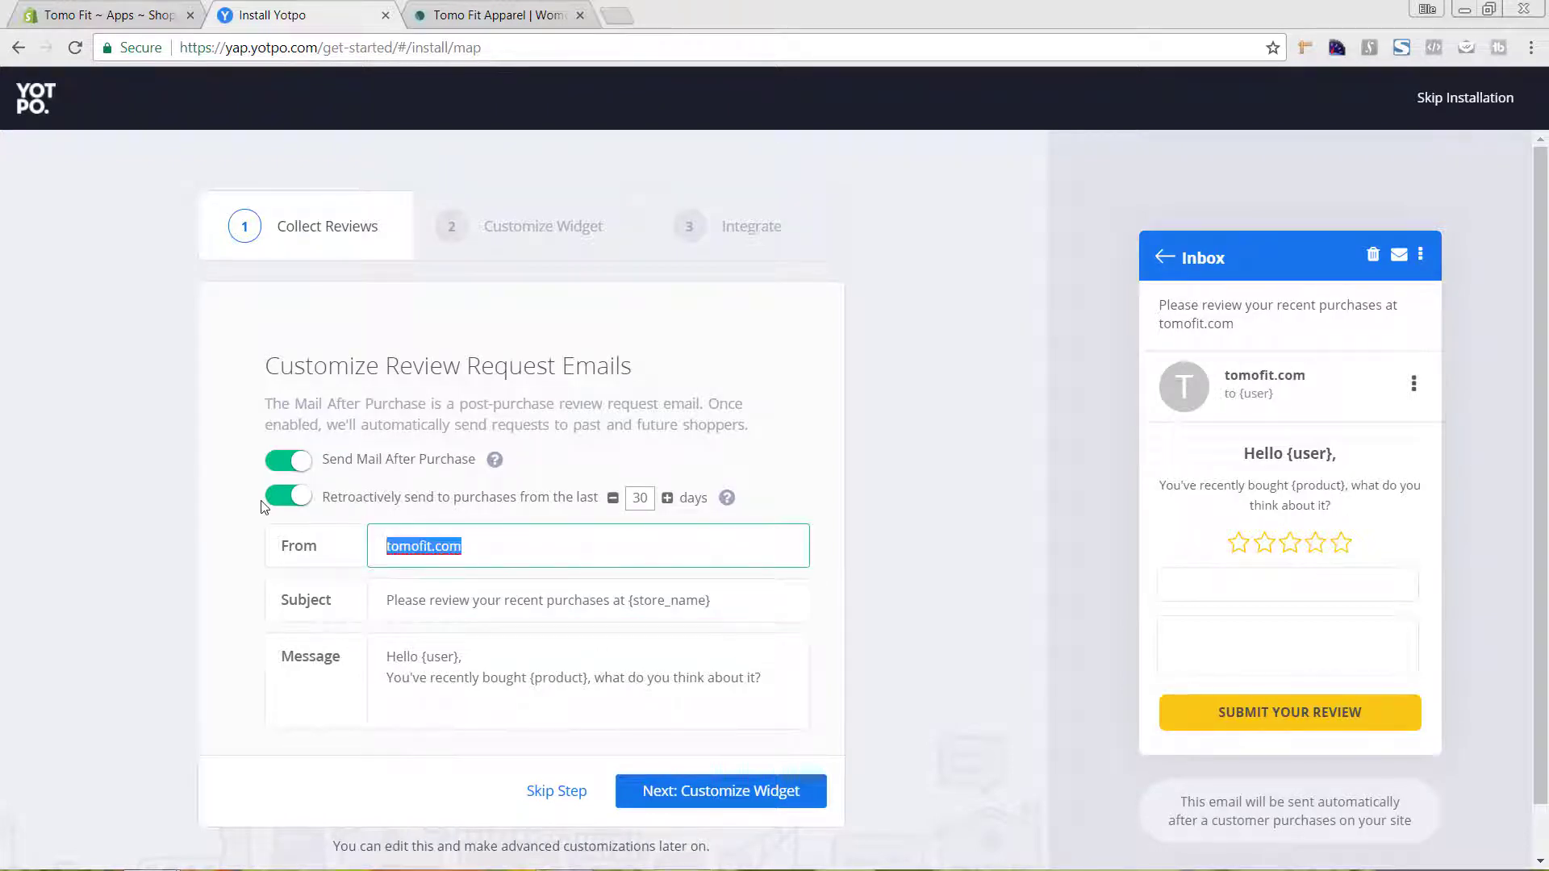
text(Tom)
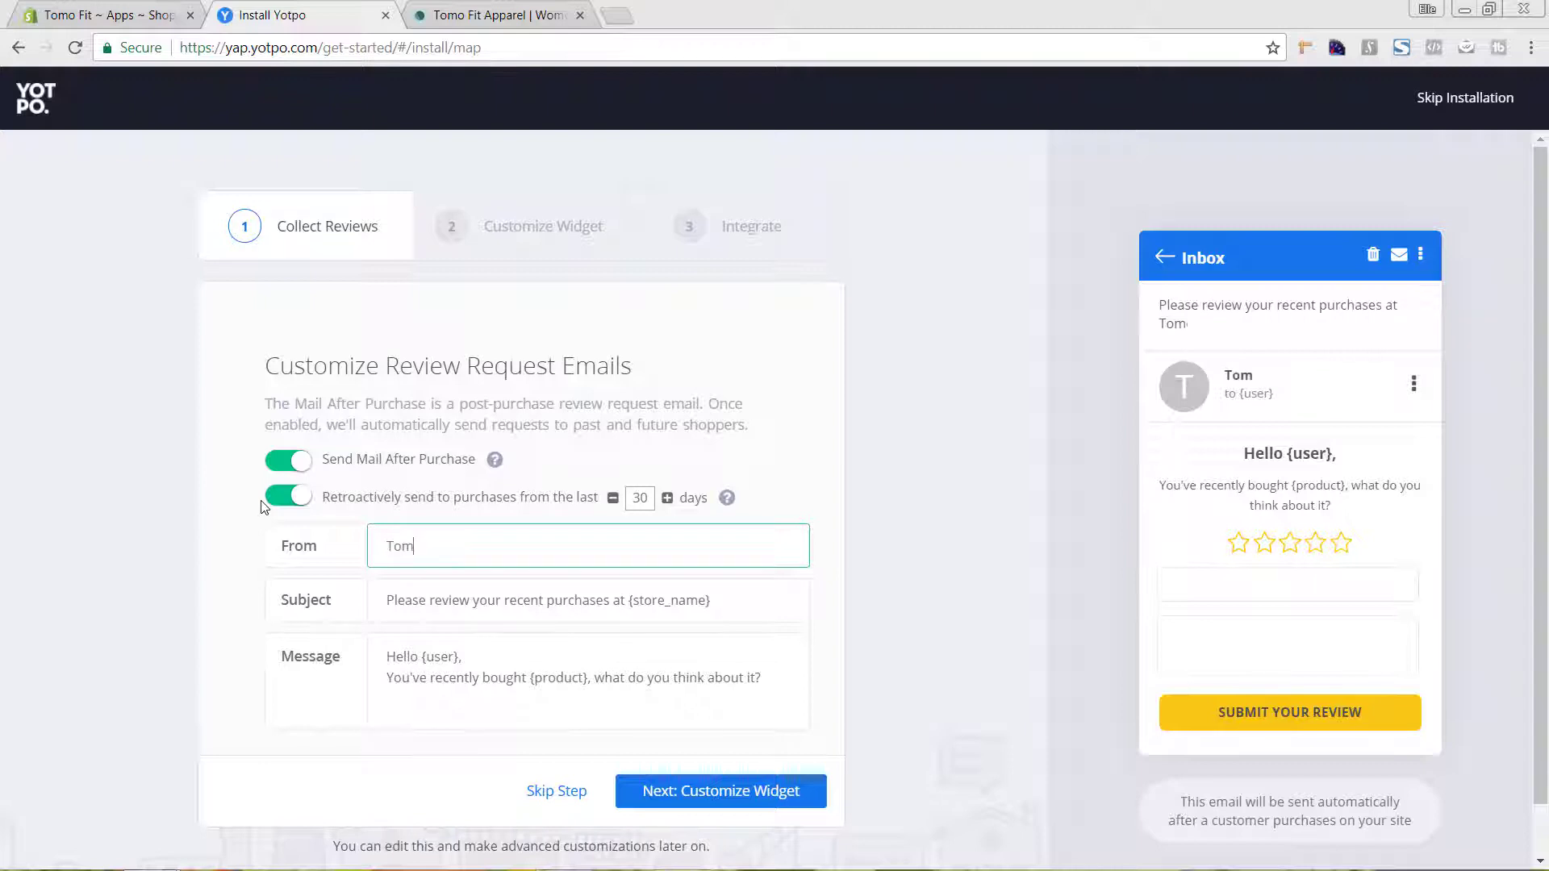
text(o Fit Apparel)
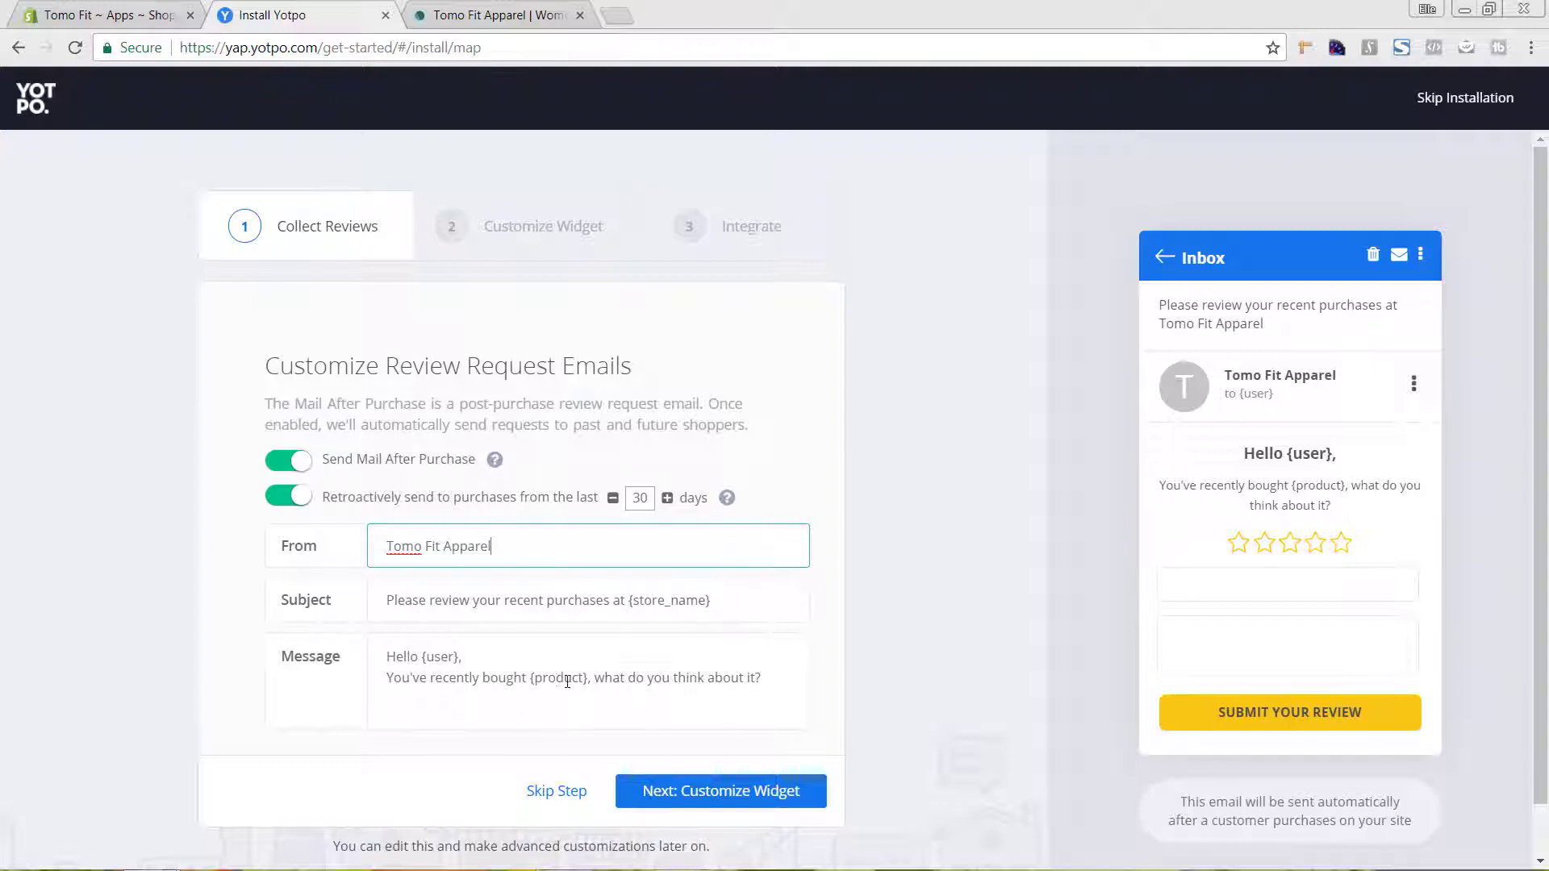
Change 'what do you' in the email message to 'and we would love to know what you', ending with '!'
click(599, 684)
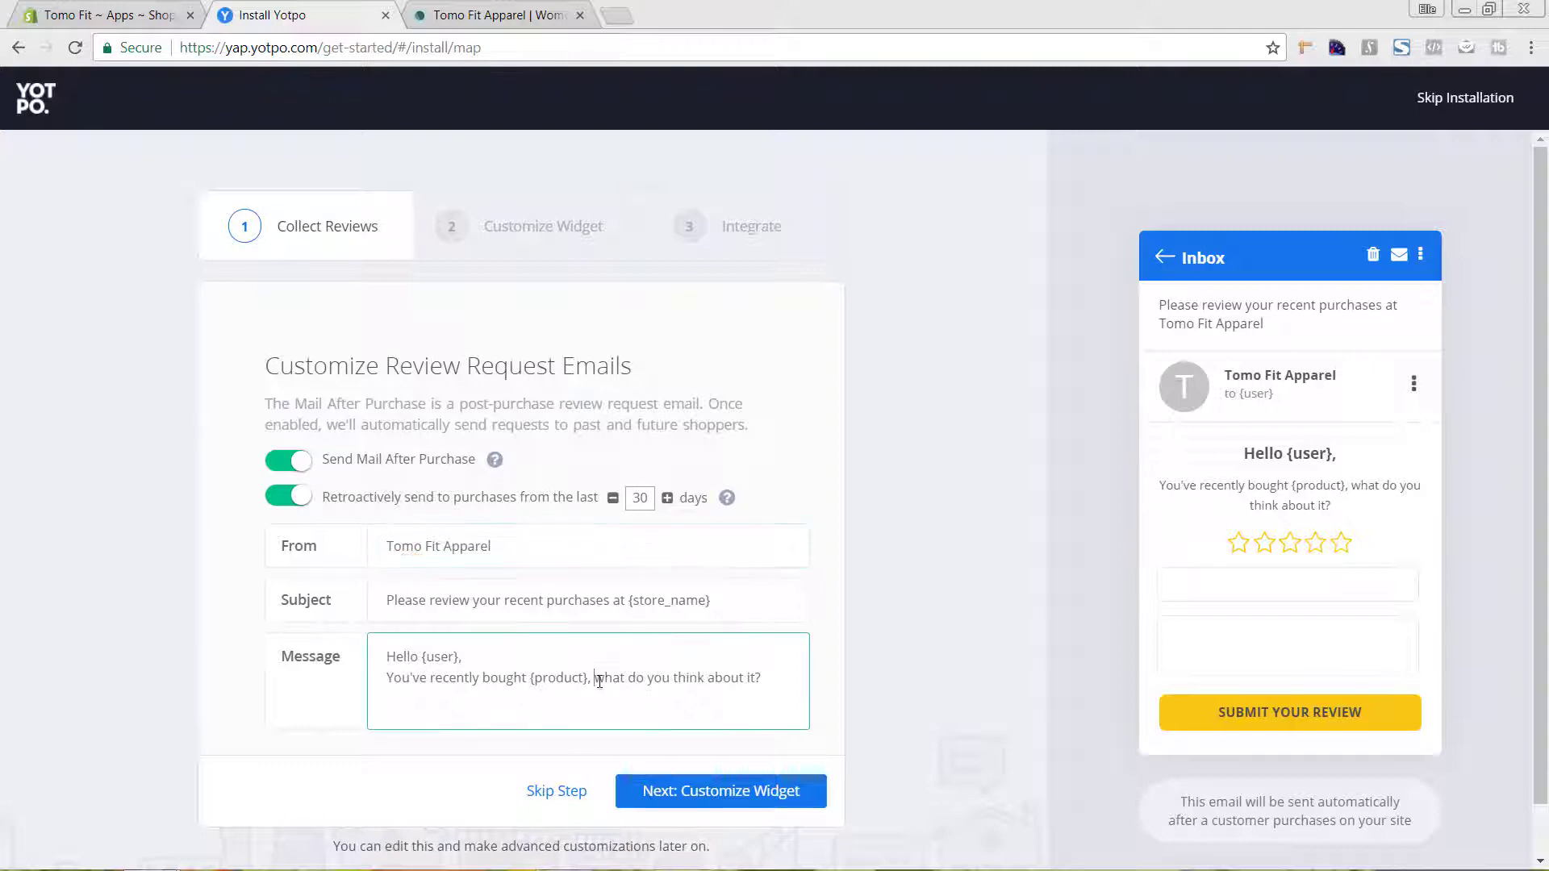
drag(594, 678, 669, 682)
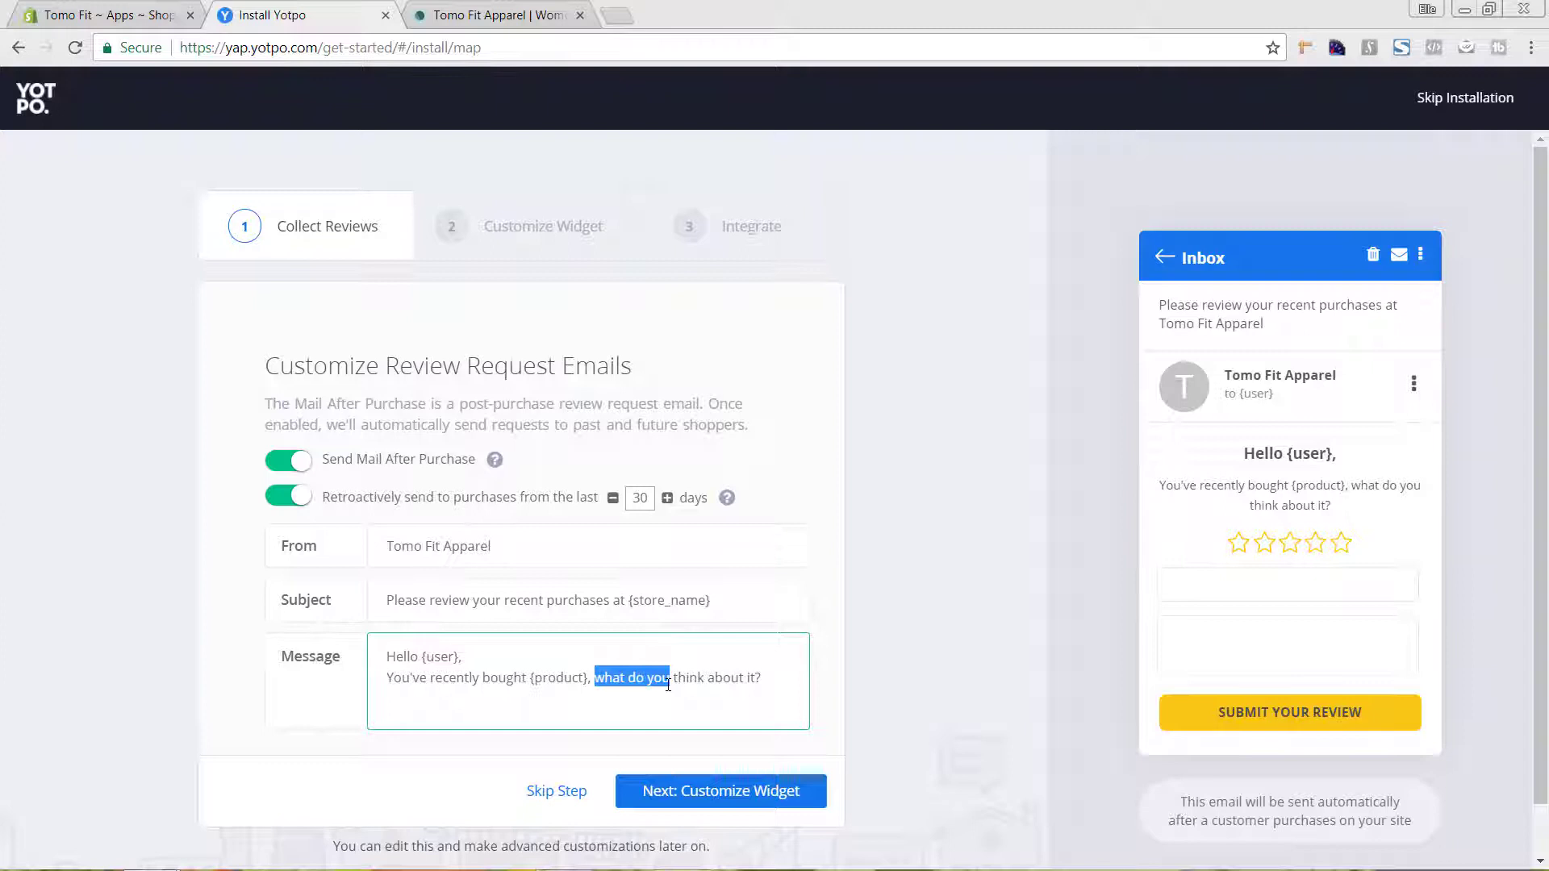
text(and we wo)
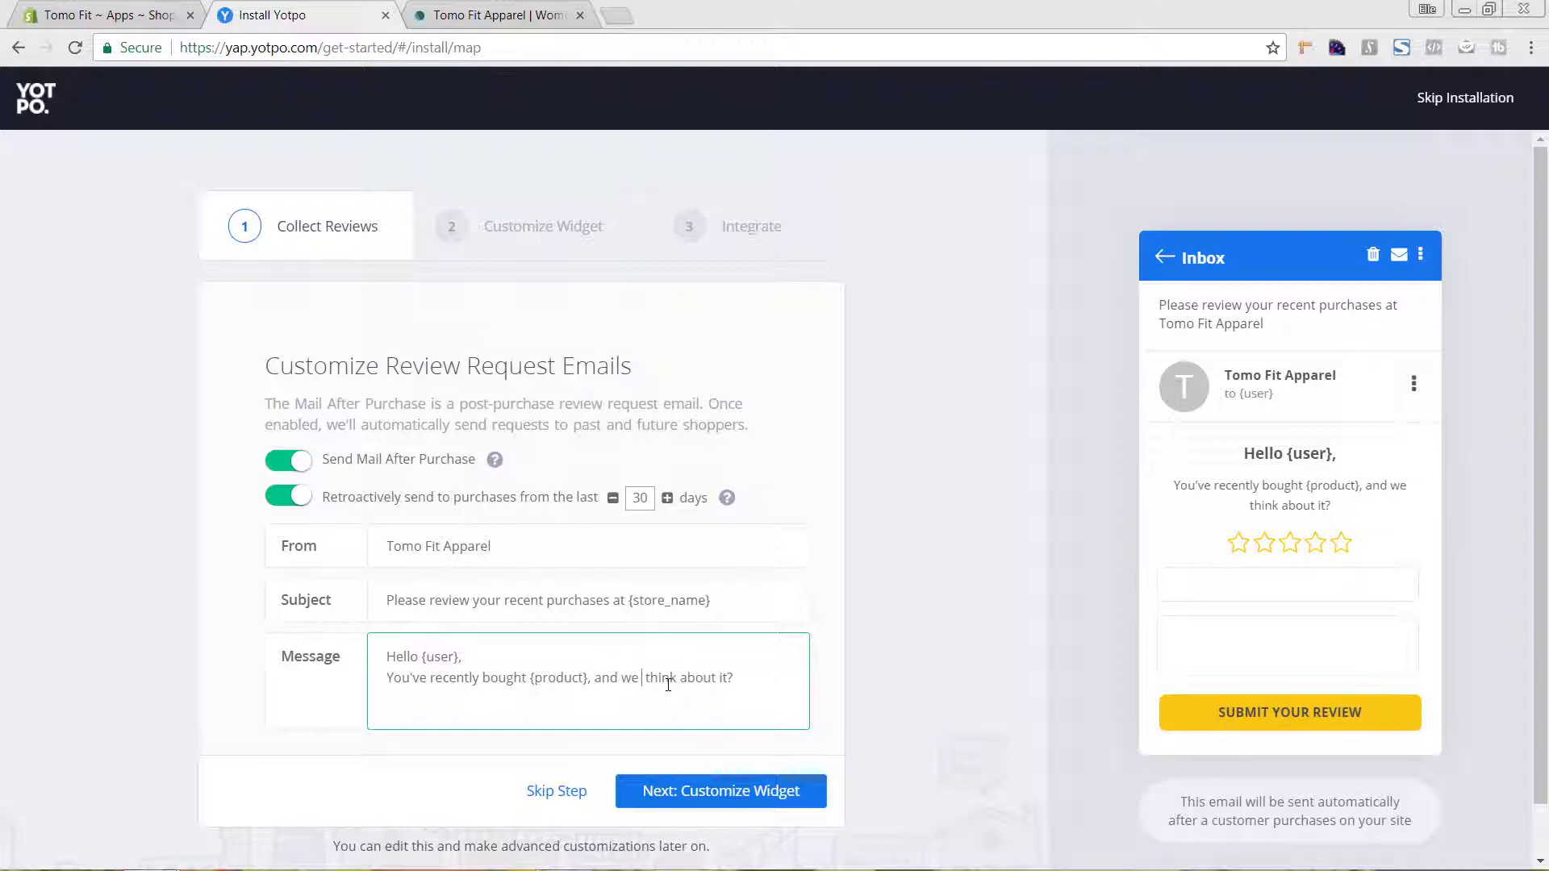
text(uld love )
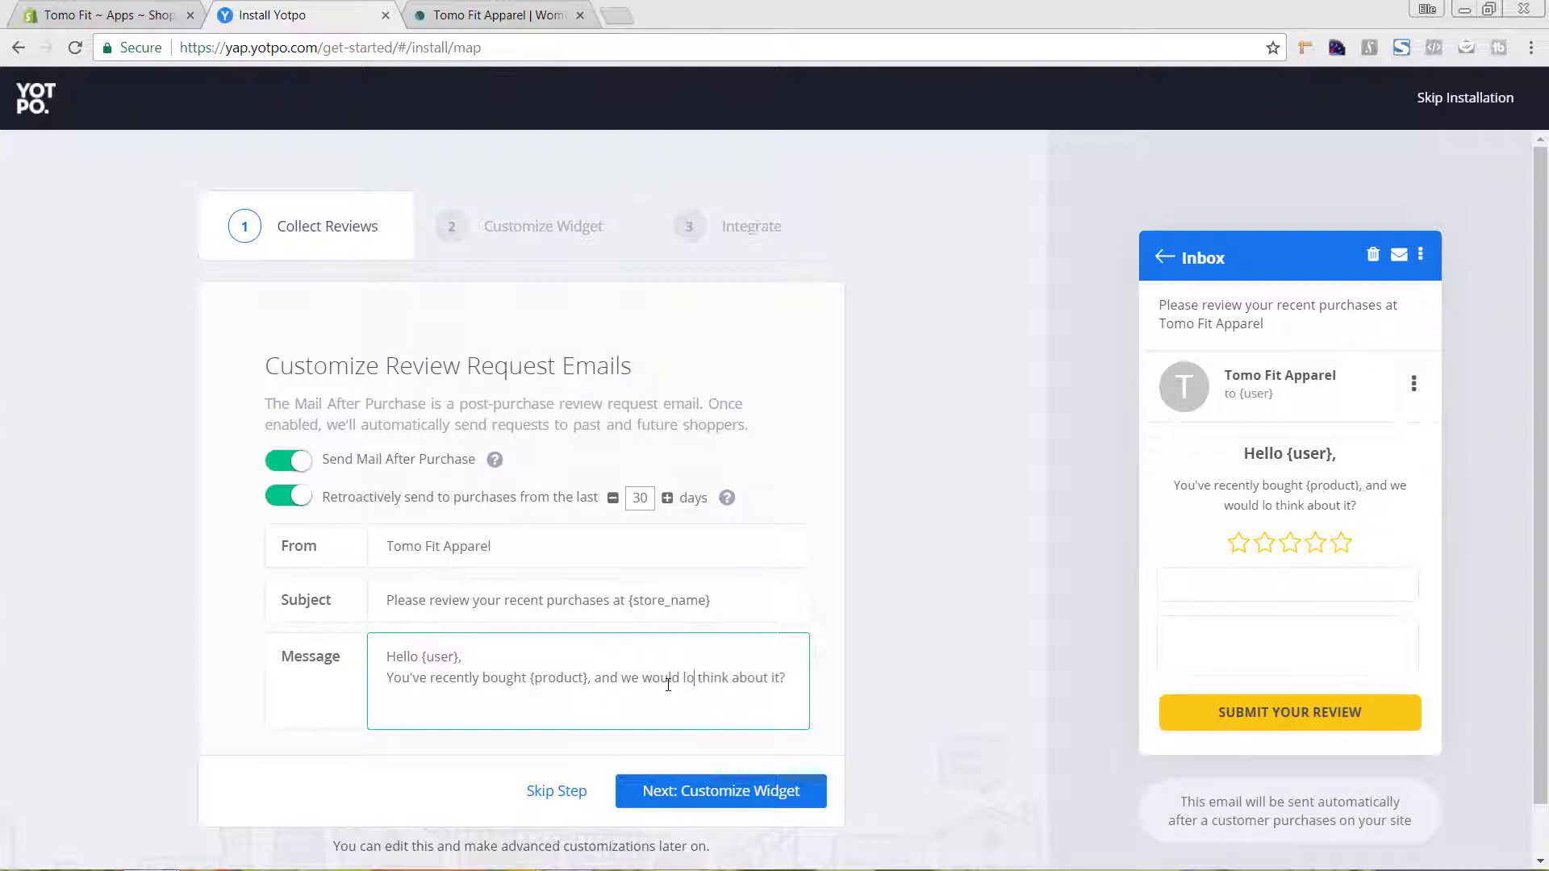
text(to know)
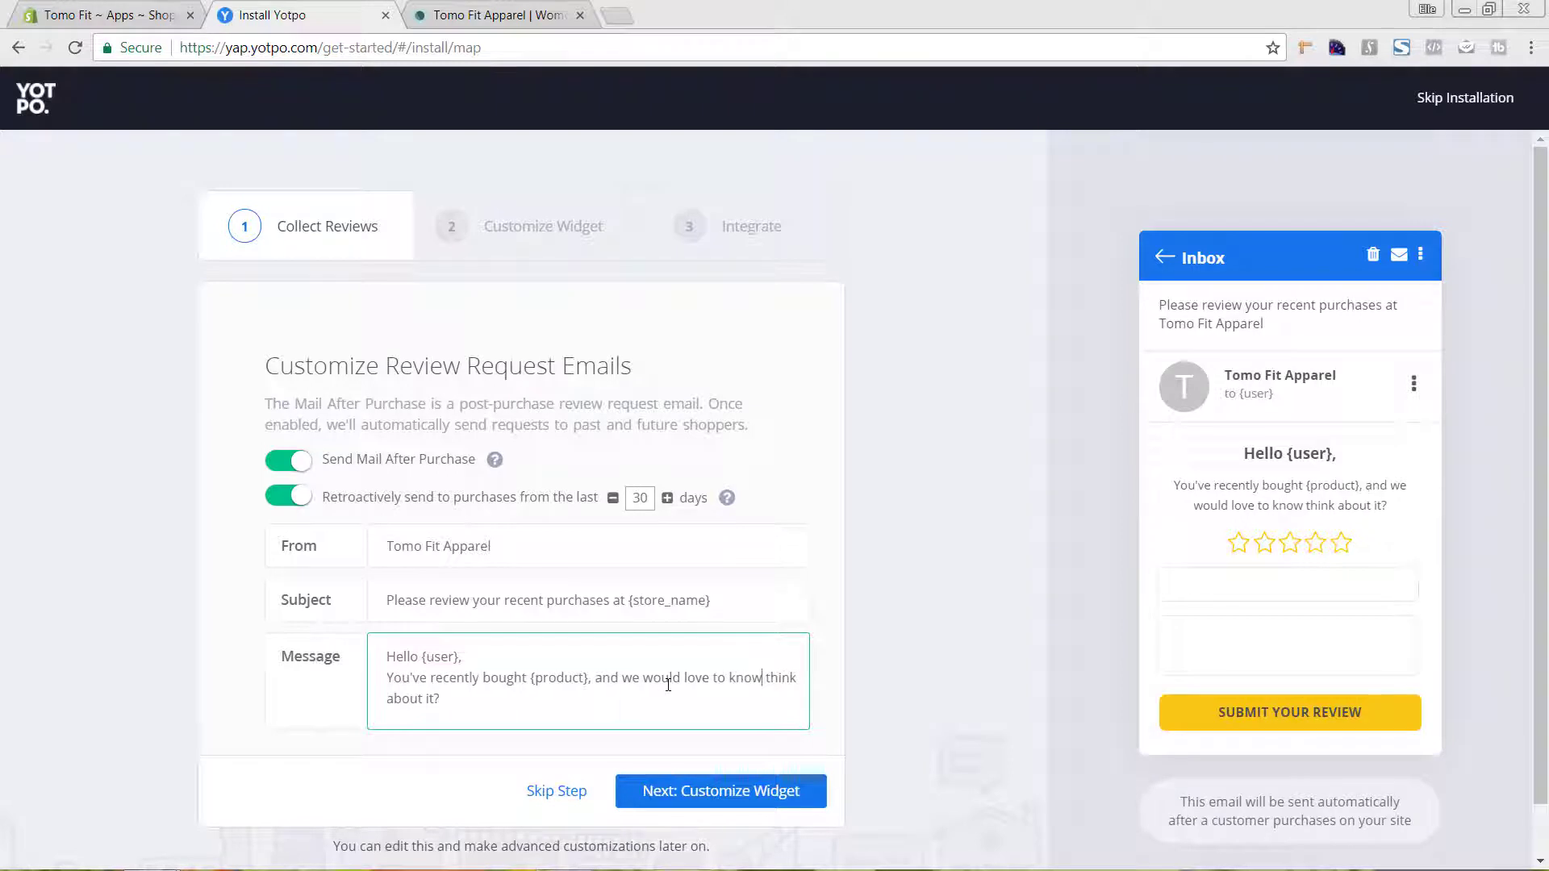
text( what yo)
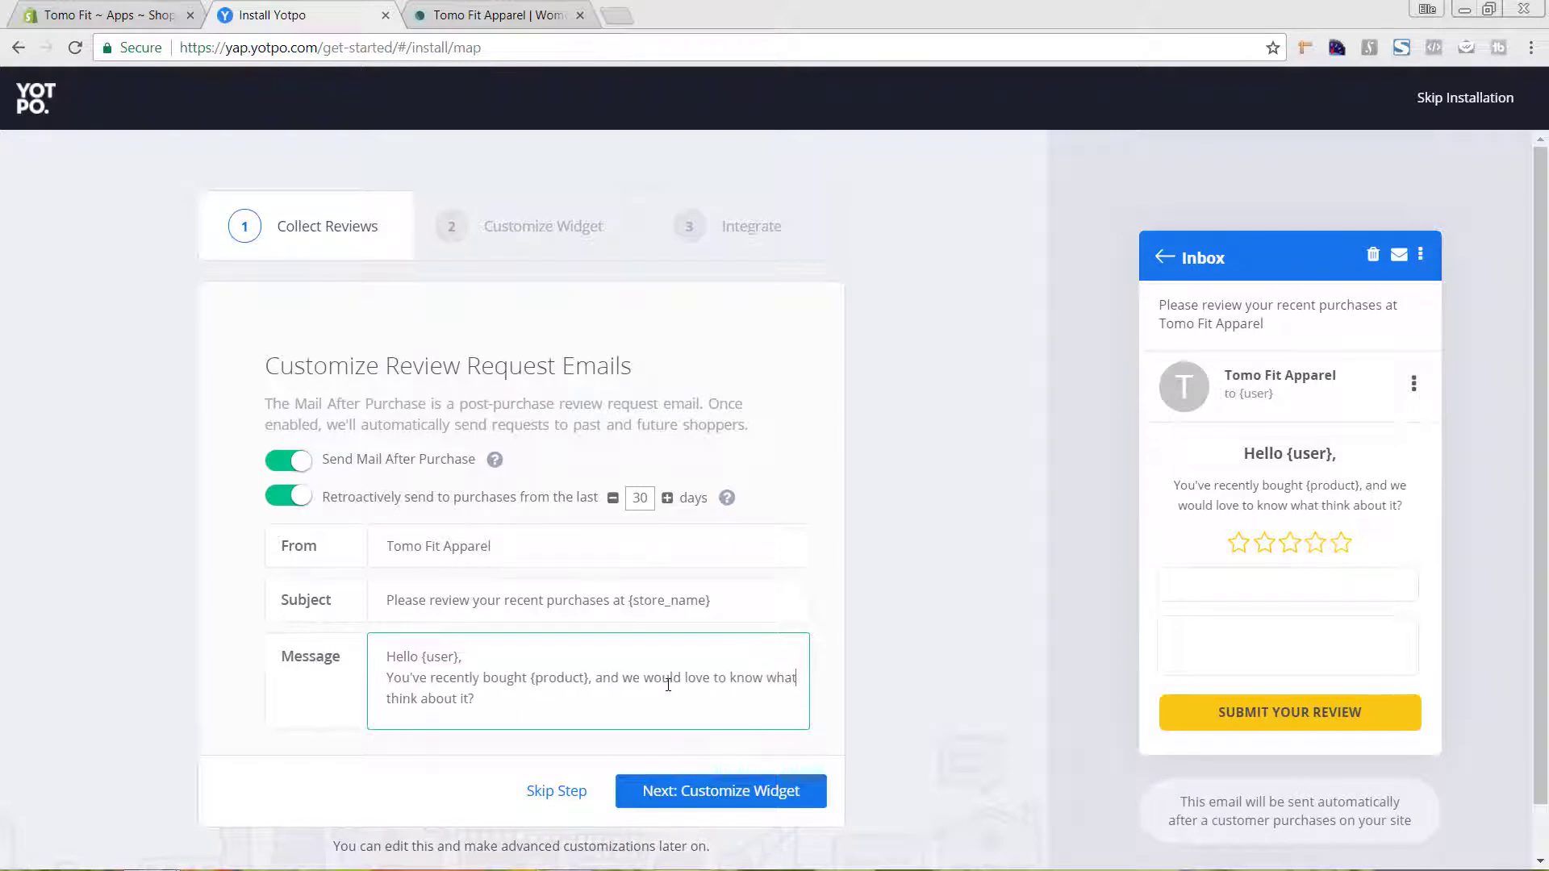
text(u)
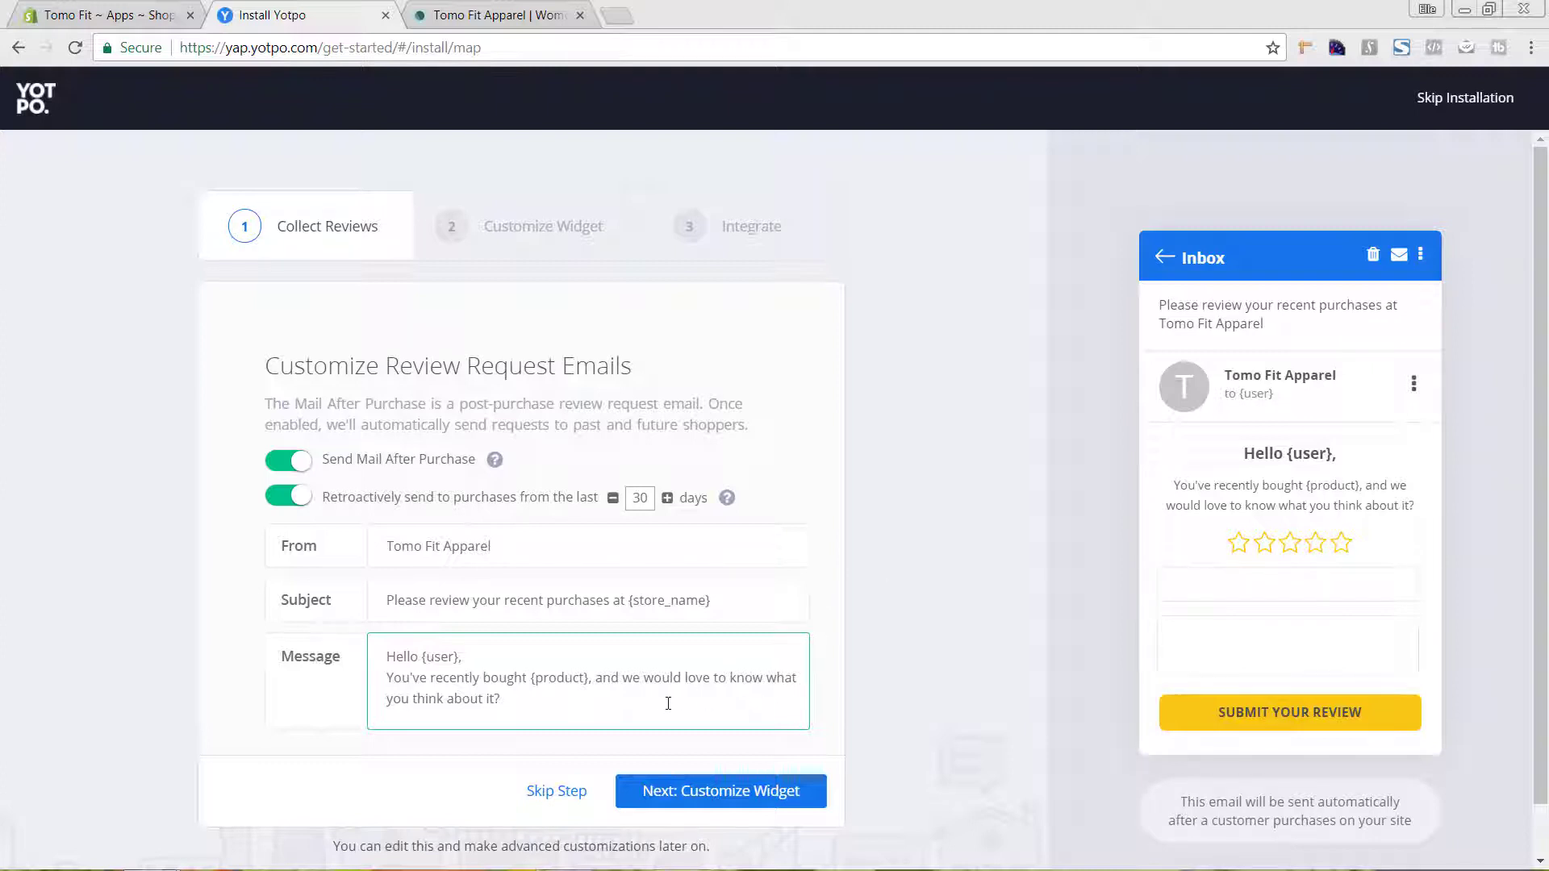
key(BackSpace)
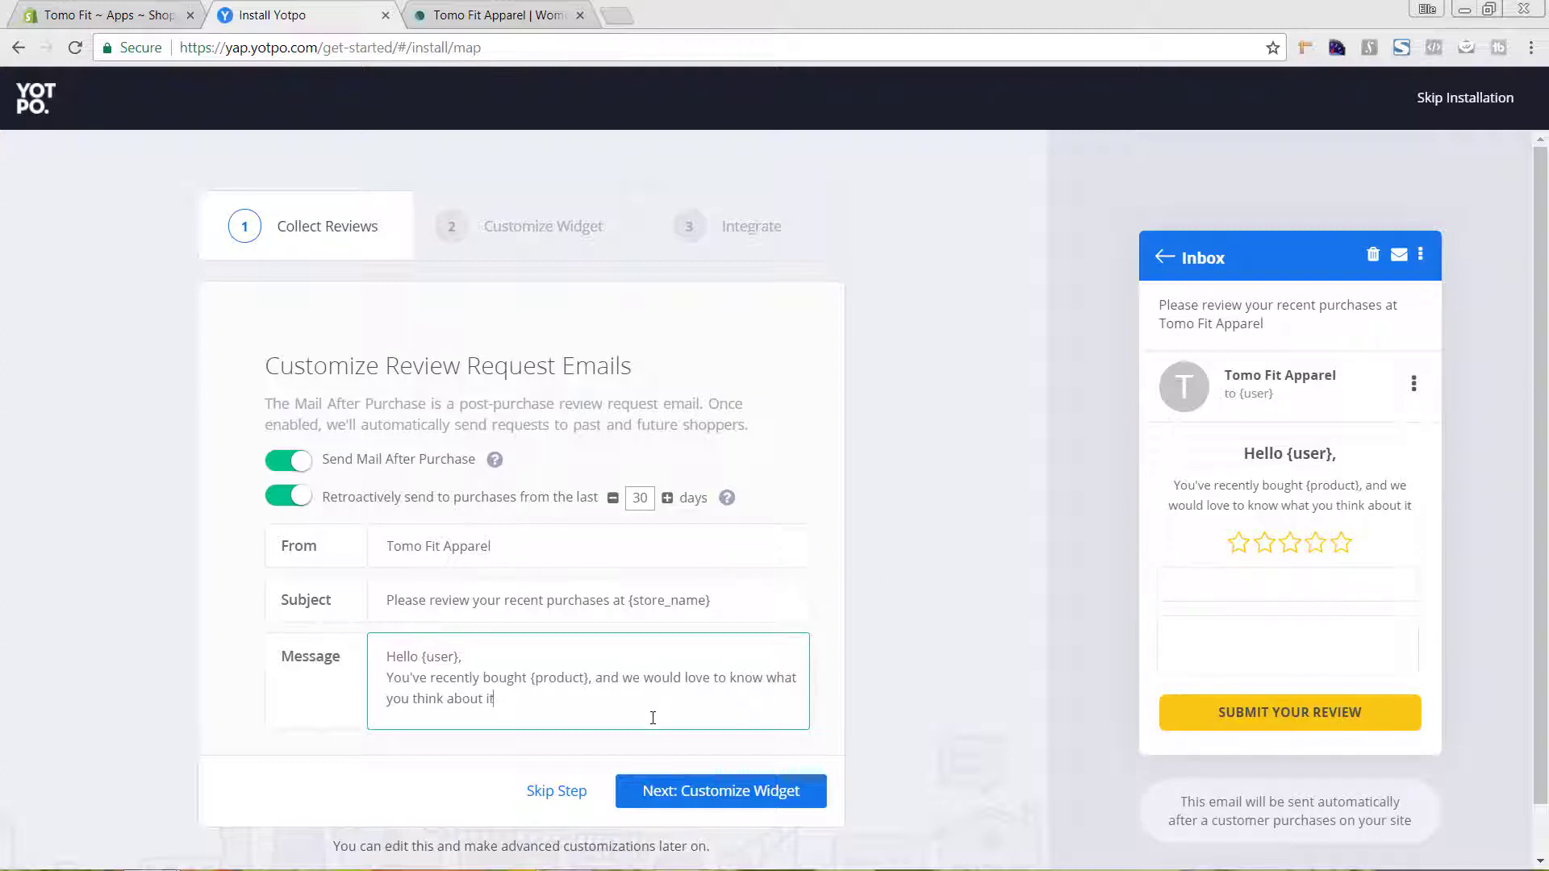
text(!)
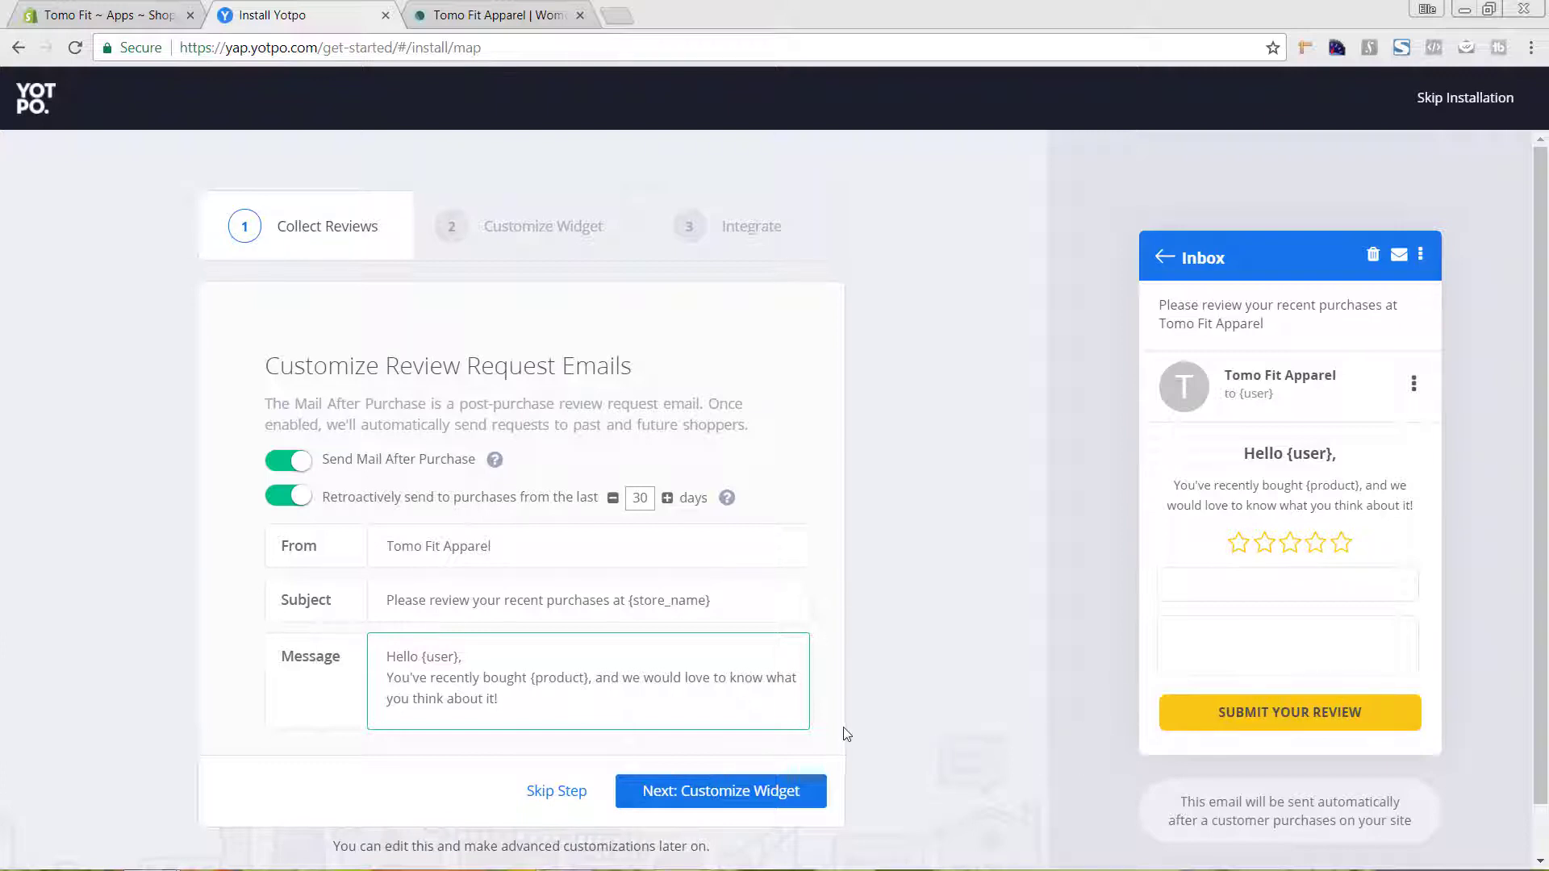
Go to the widget customization step and set the primary colour to #2f656b
click(704, 799)
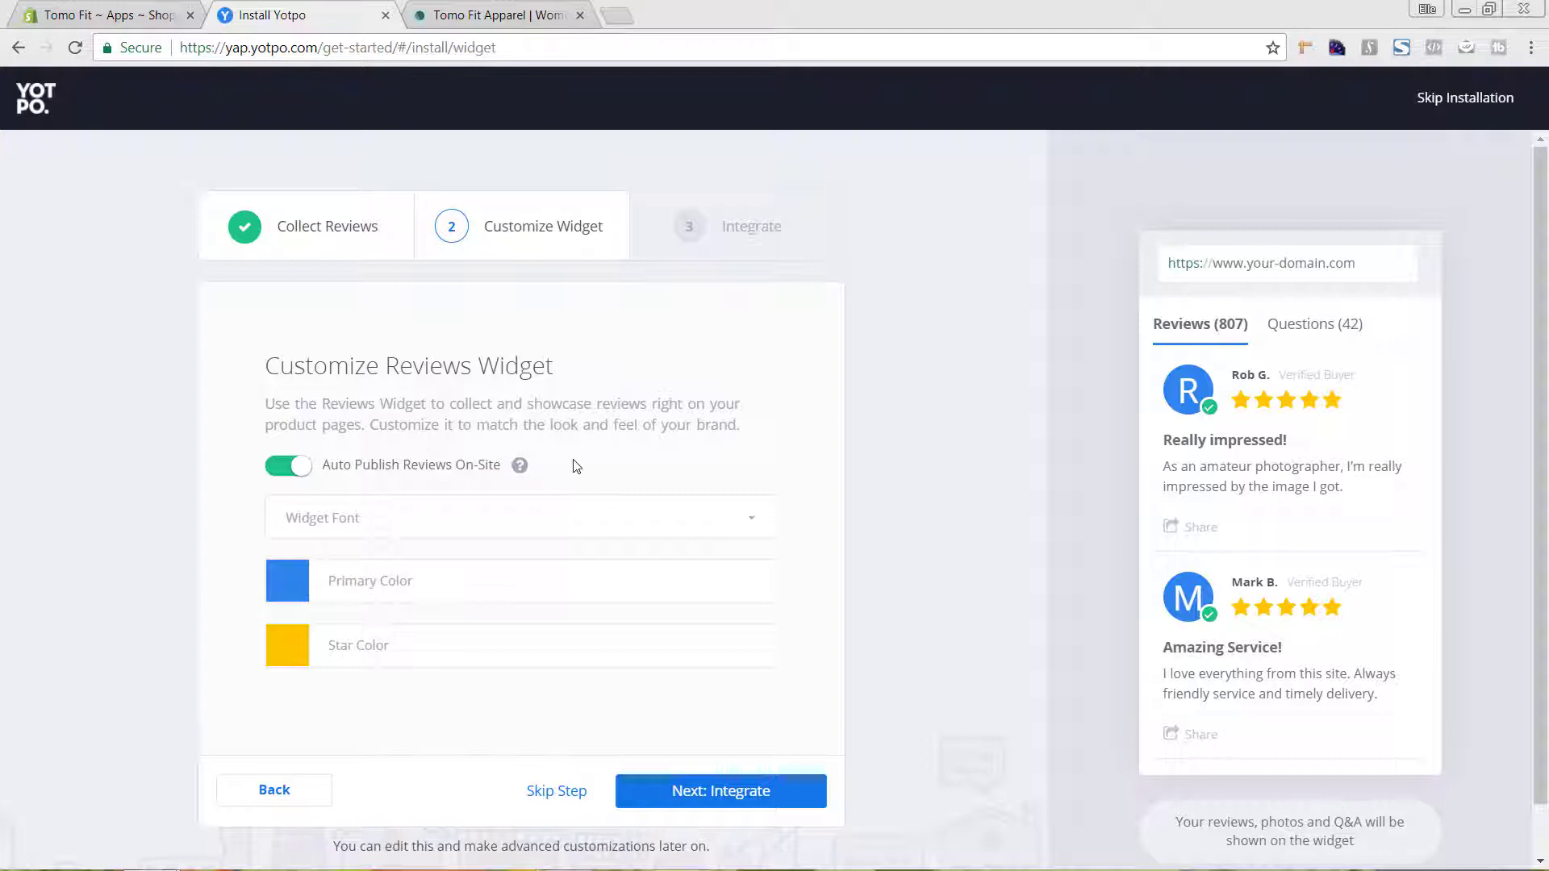
click(302, 583)
drag(406, 790, 494, 817)
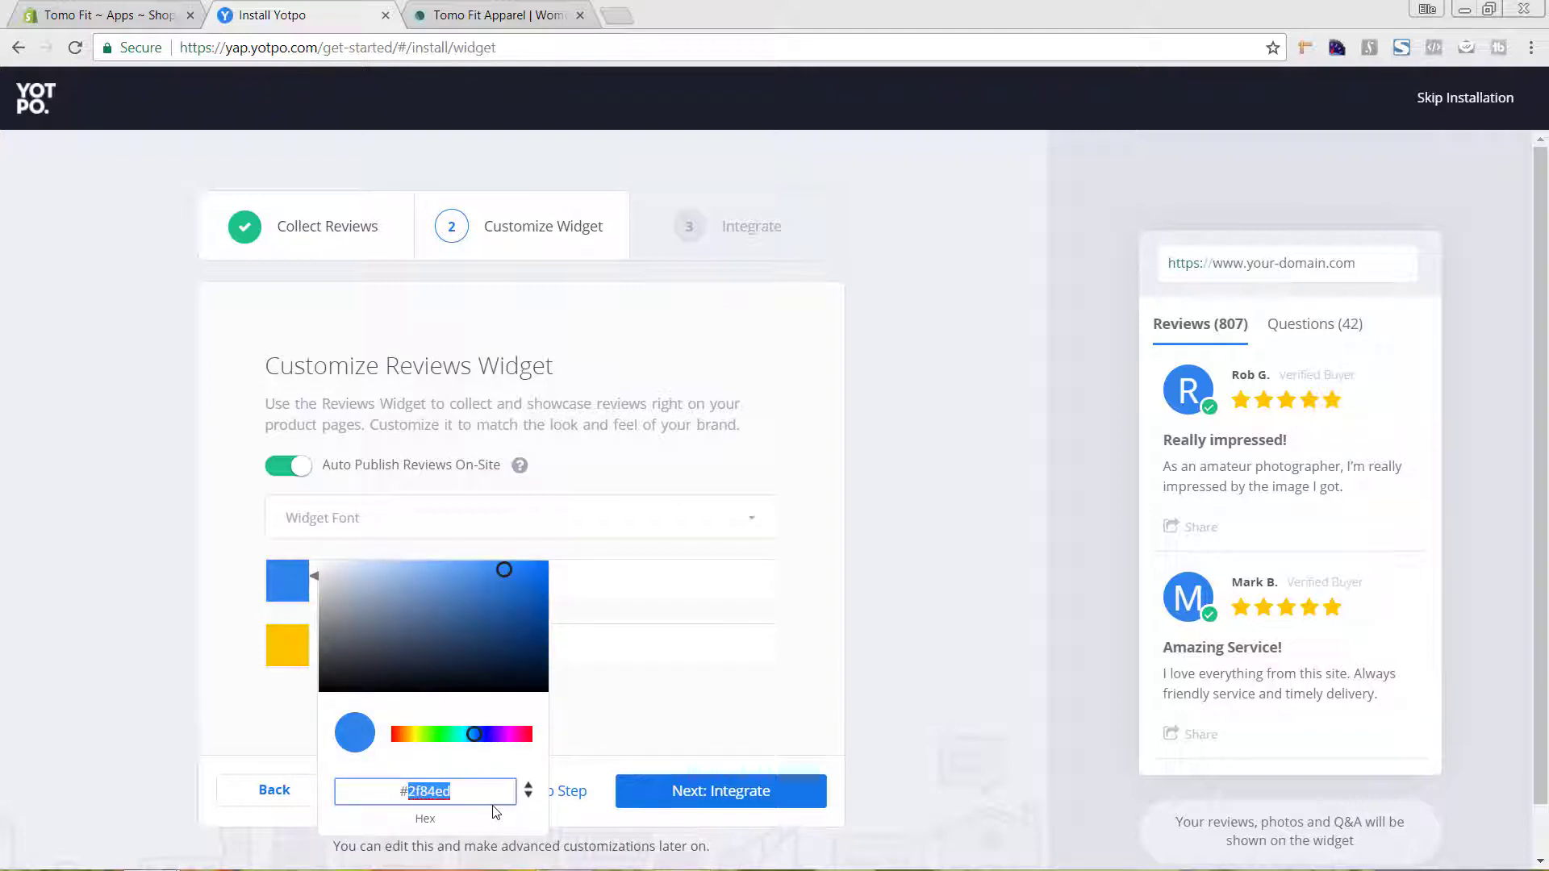
text(2f65)
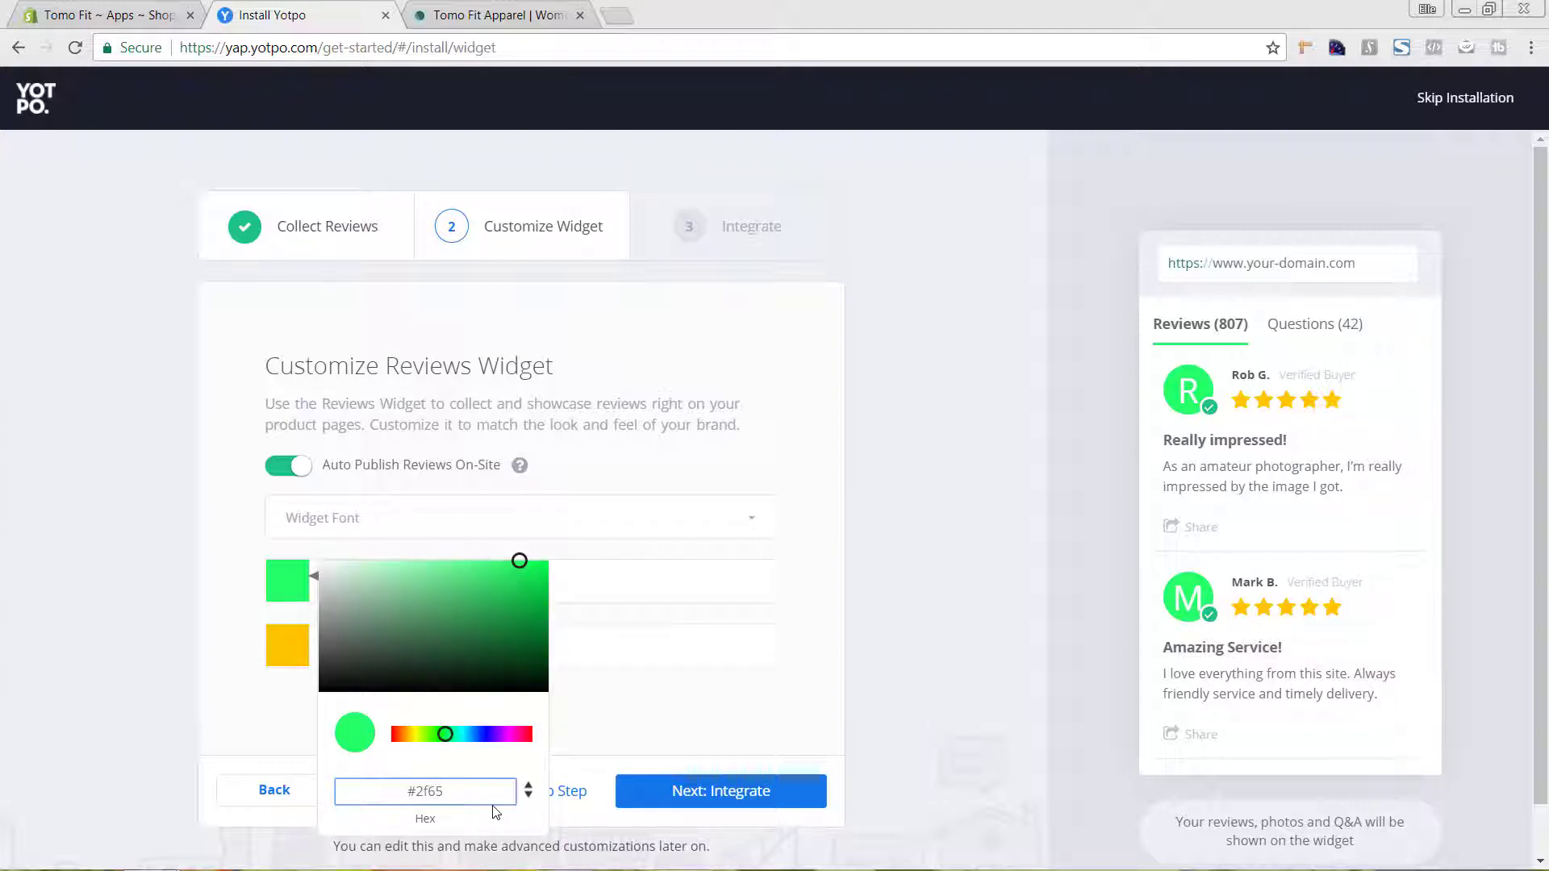
text(6b)
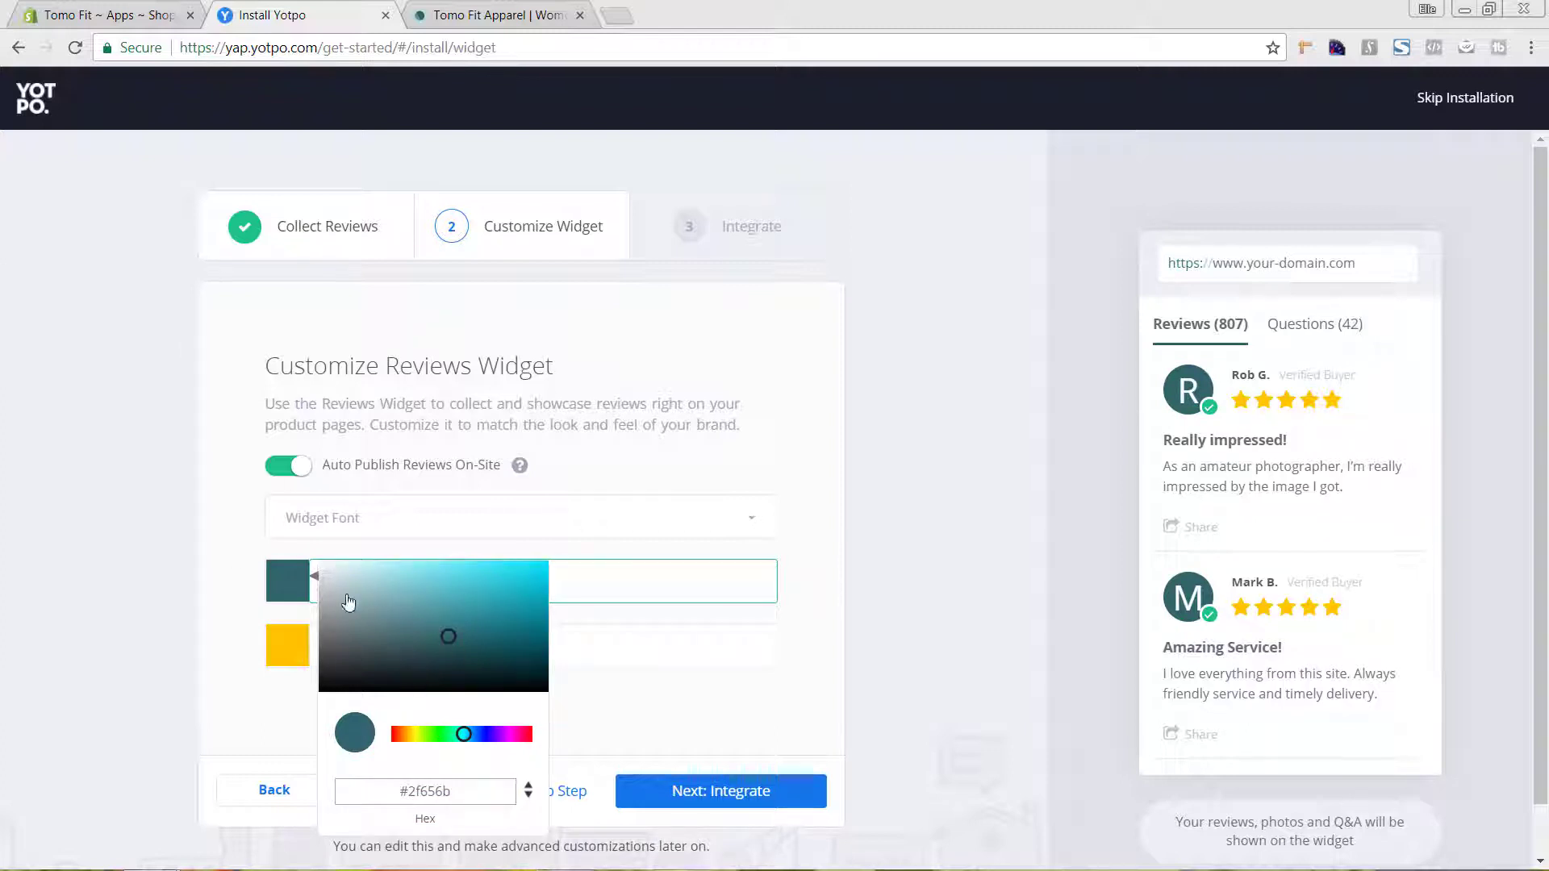
click(657, 712)
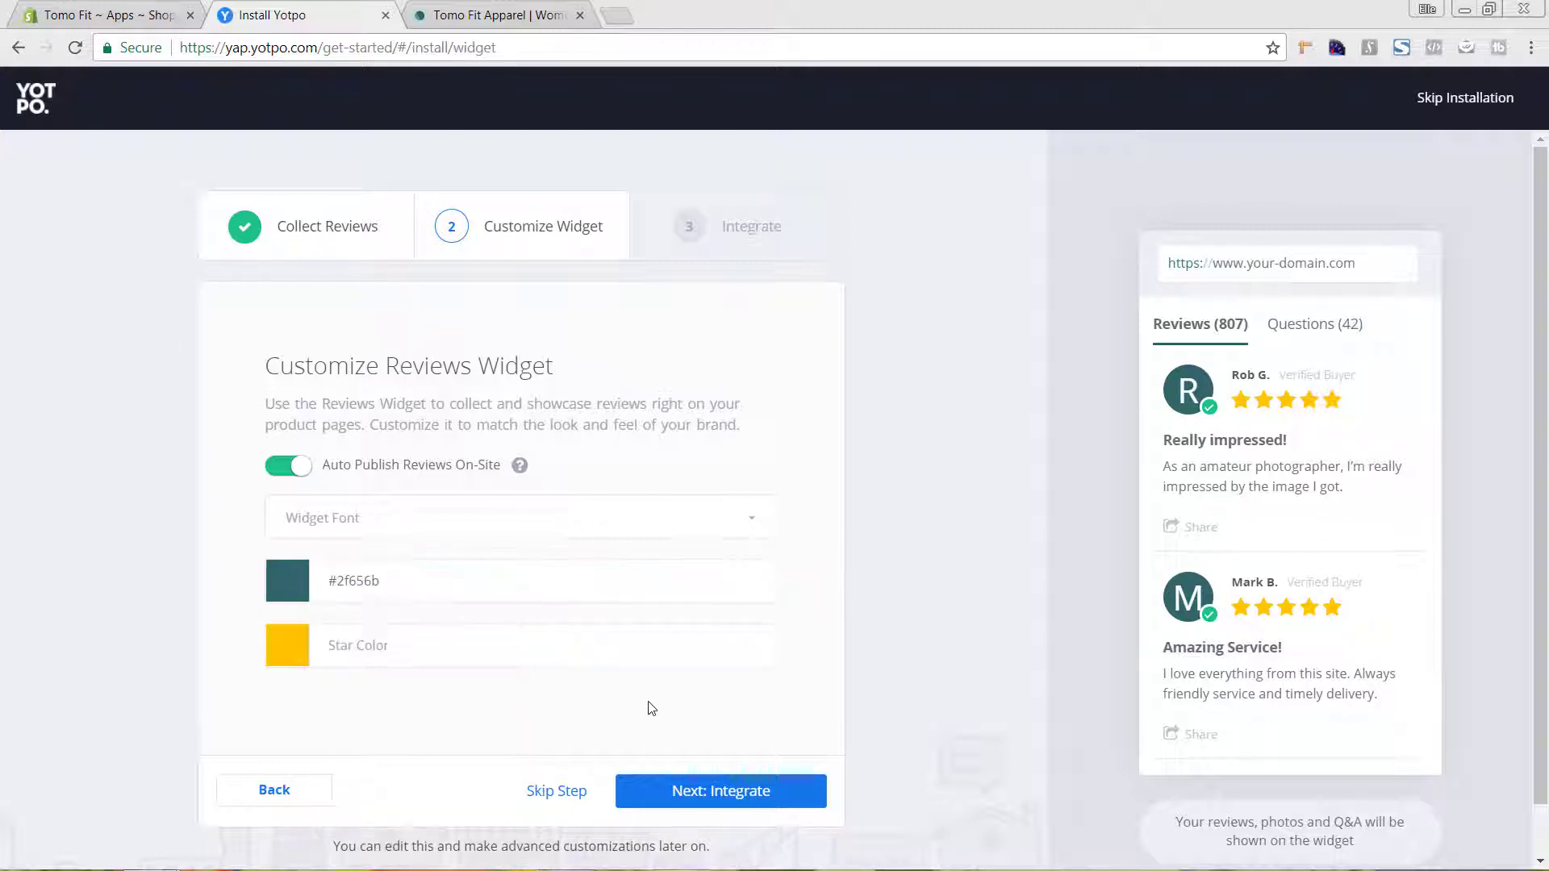
Set the widget star colour to #d1bc42
click(300, 648)
drag(450, 855, 421, 855)
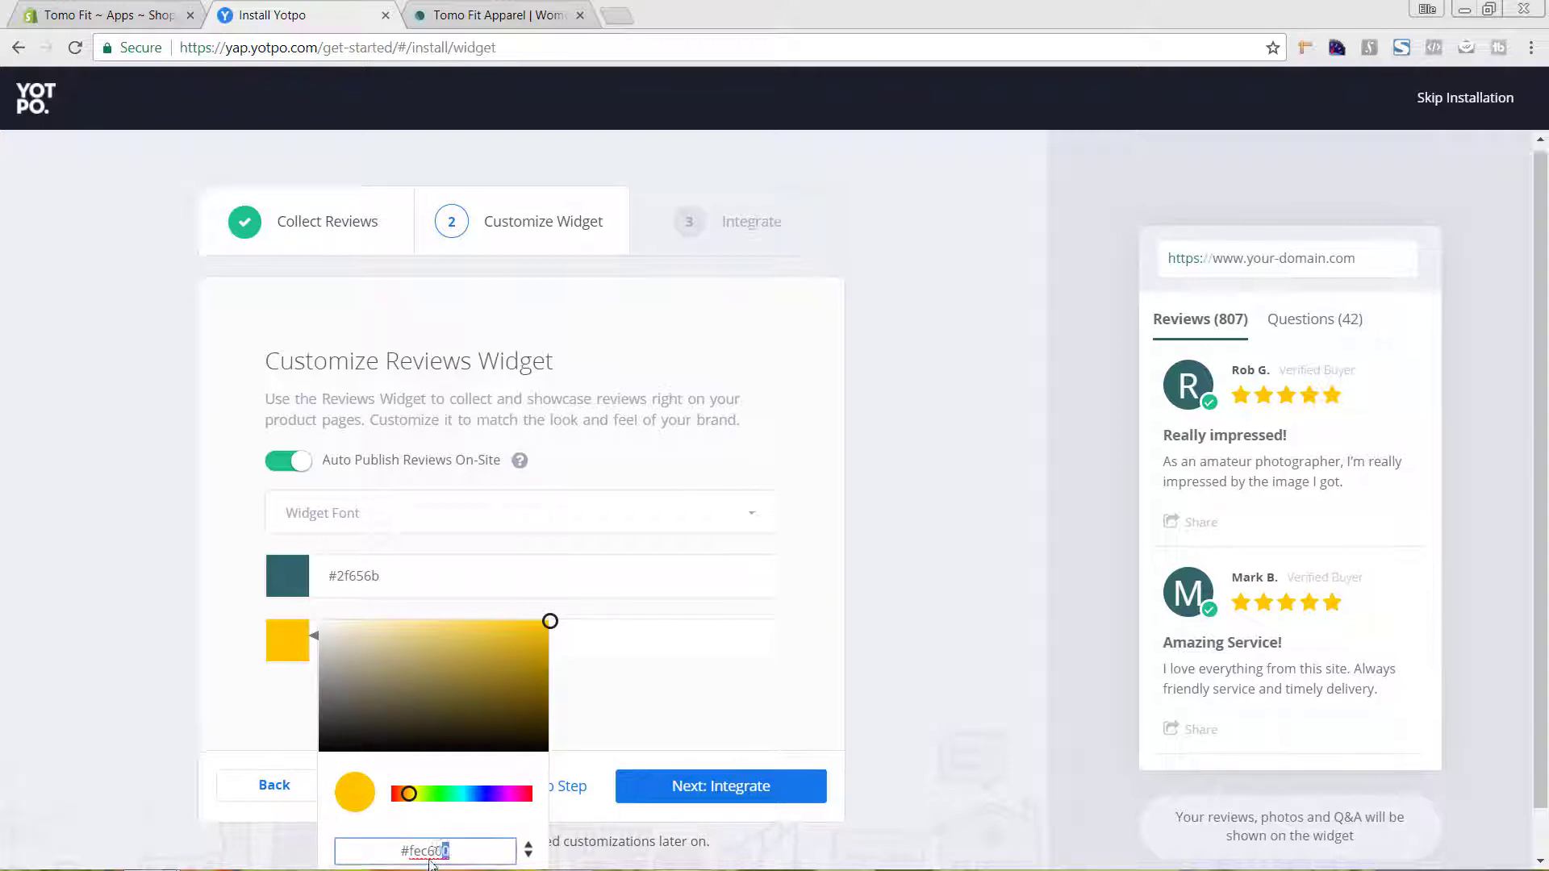
scroll(420, 807, down, 1)
drag(418, 799, 409, 799)
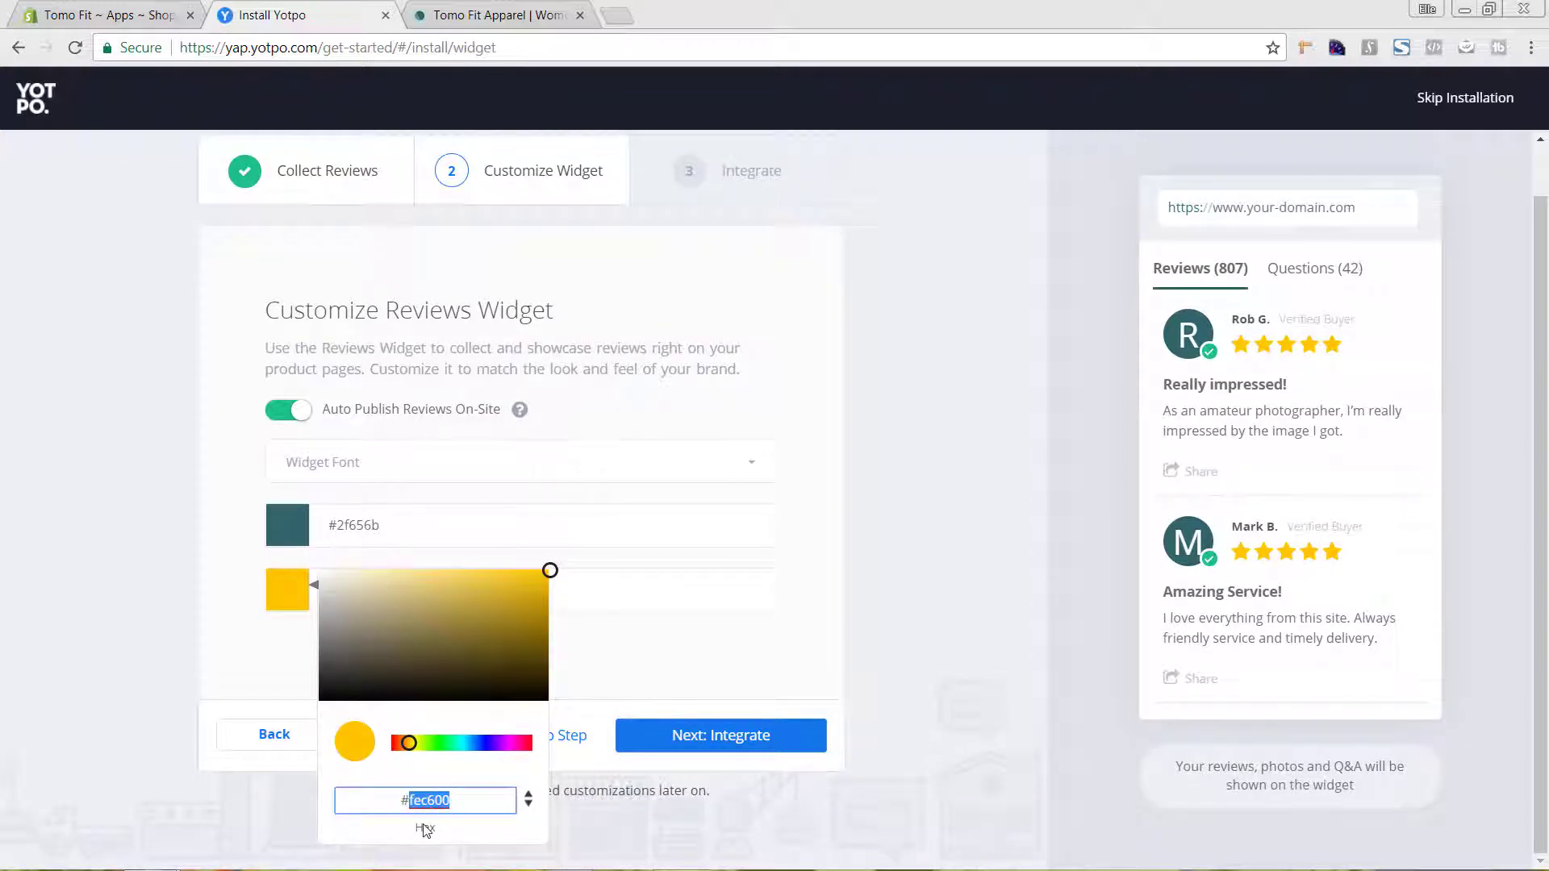
text(d1bc42)
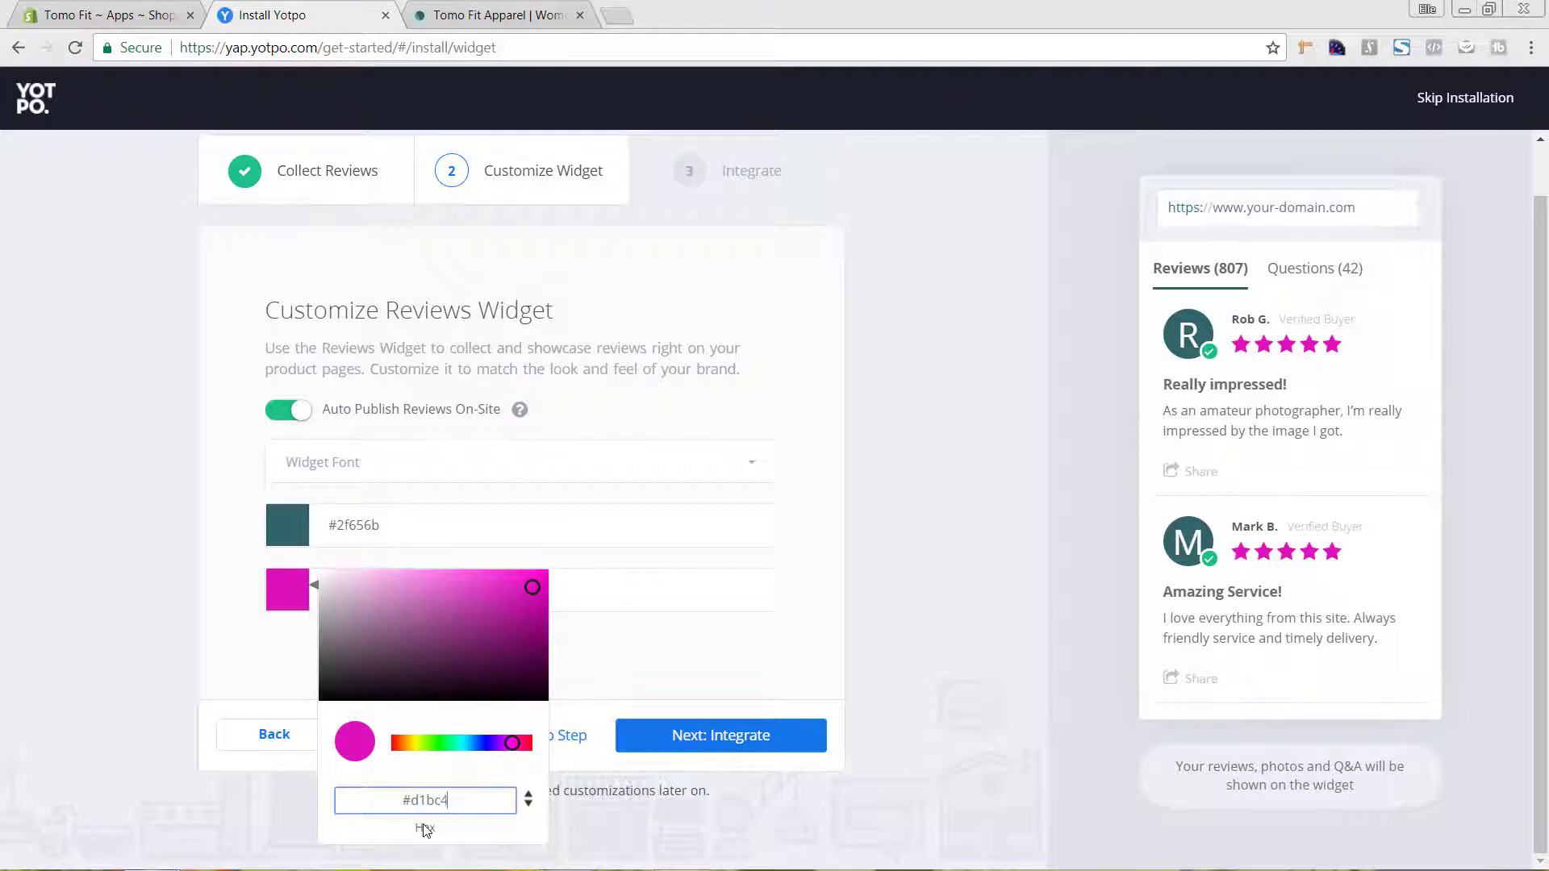
click(710, 638)
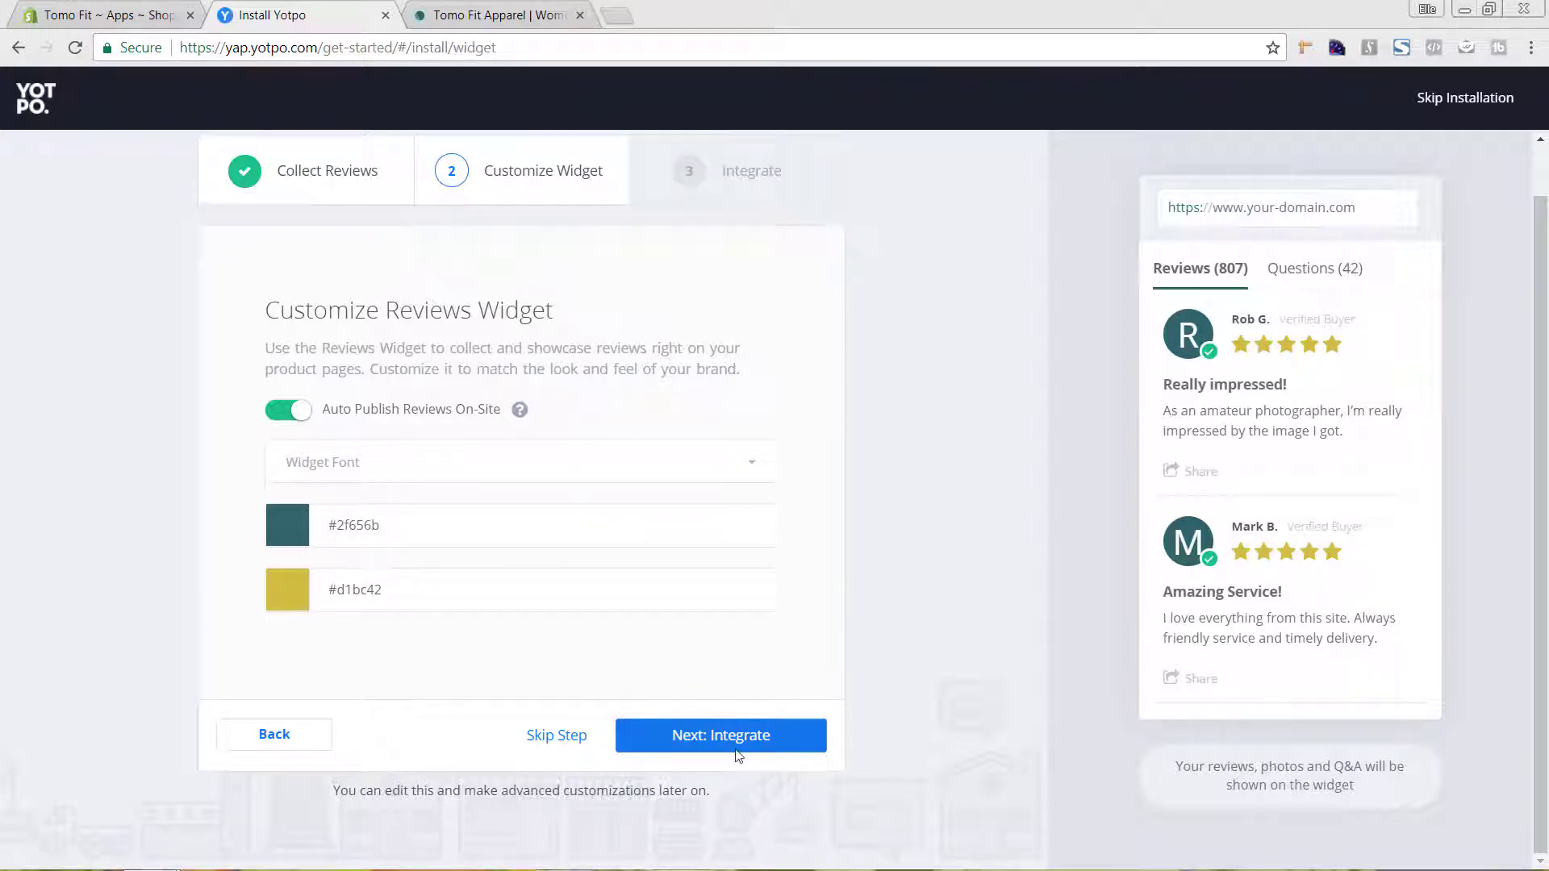
Advance to the Integrate step and display the manual installation instructions
click(760, 747)
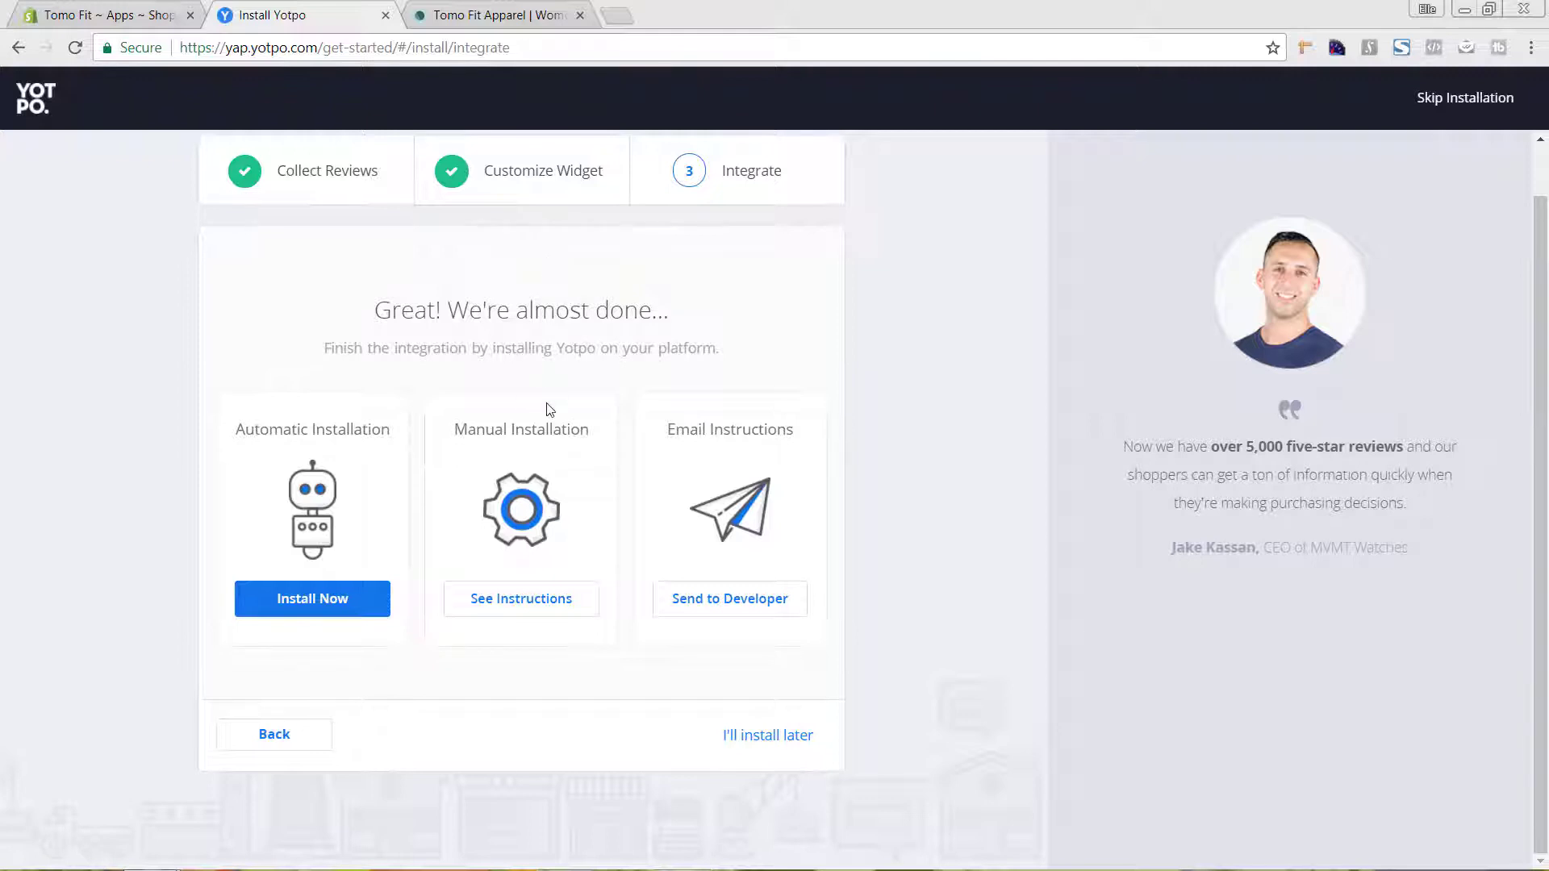
click(517, 611)
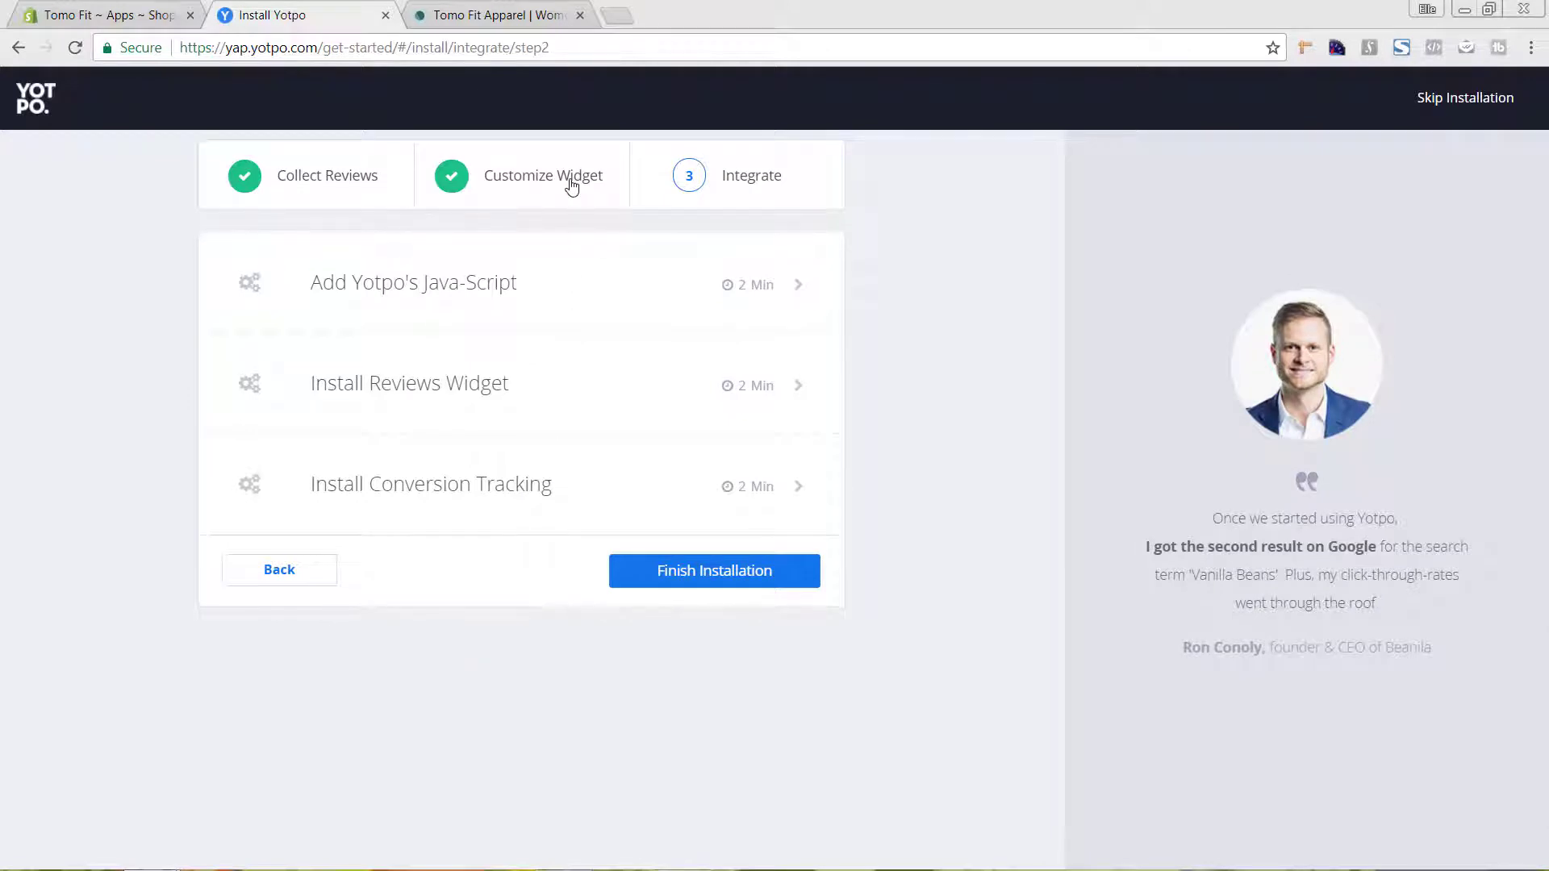
Open the Strong Floral Tank product page on the live TomoFit store and review it down to the footer
click(484, 16)
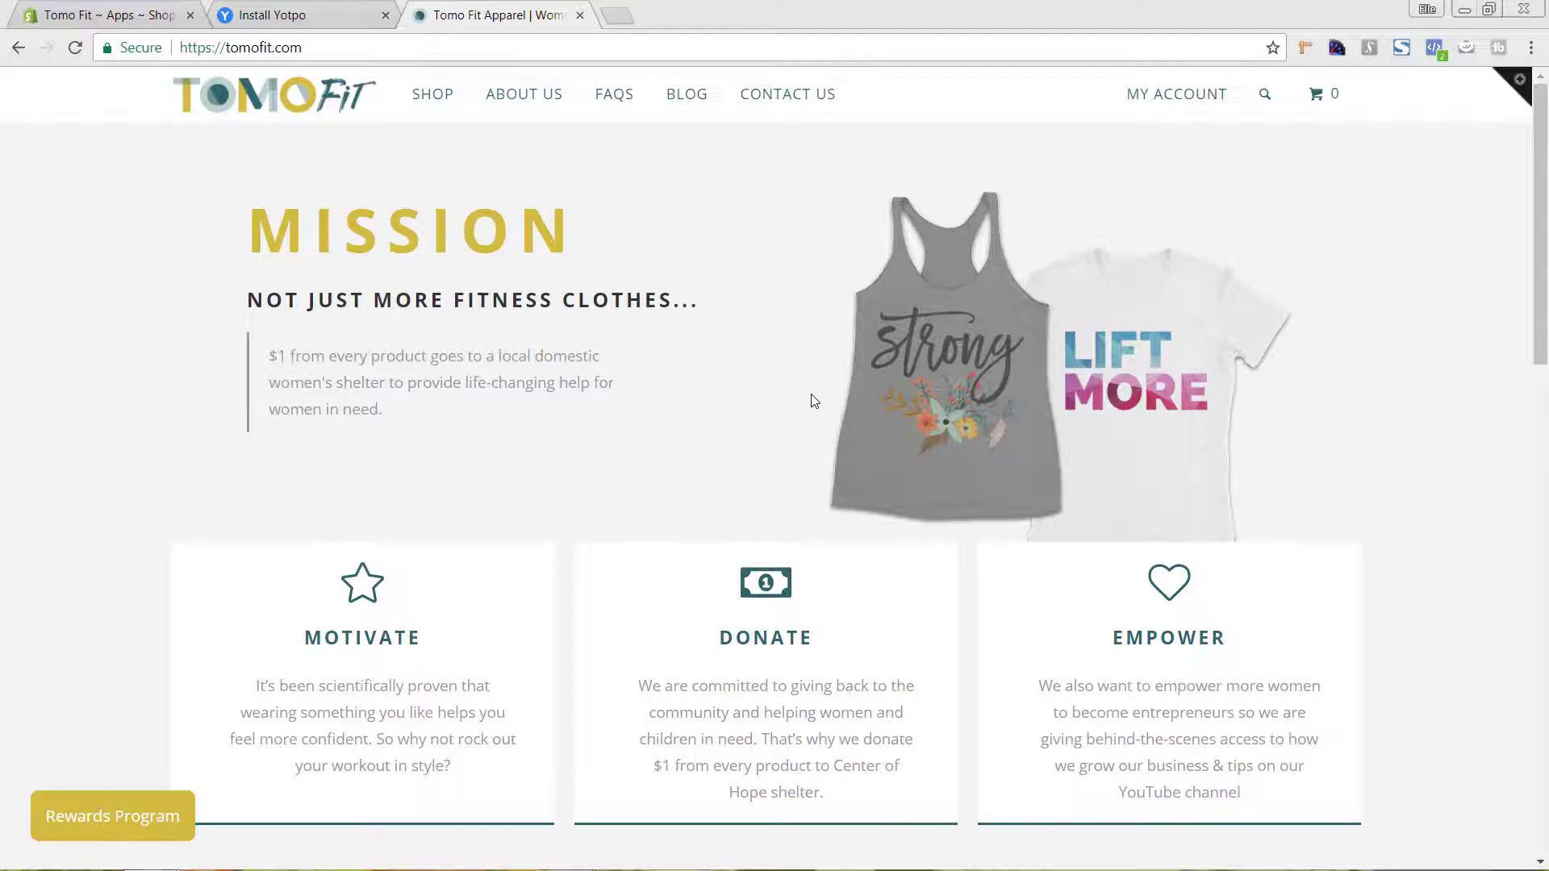
scroll(812, 401, down, 9)
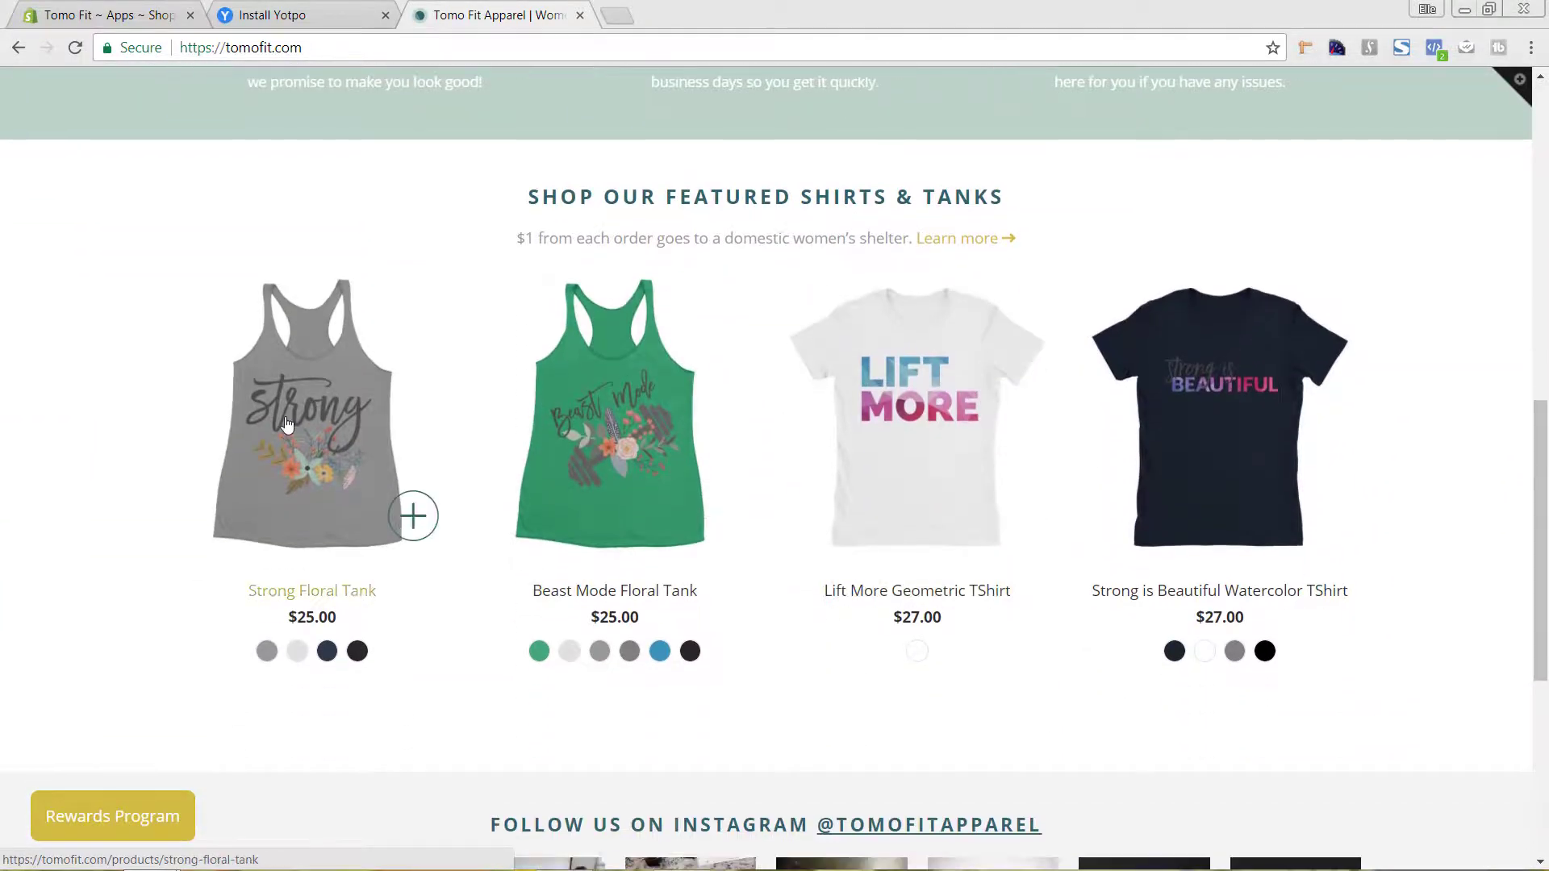
click(440, 435)
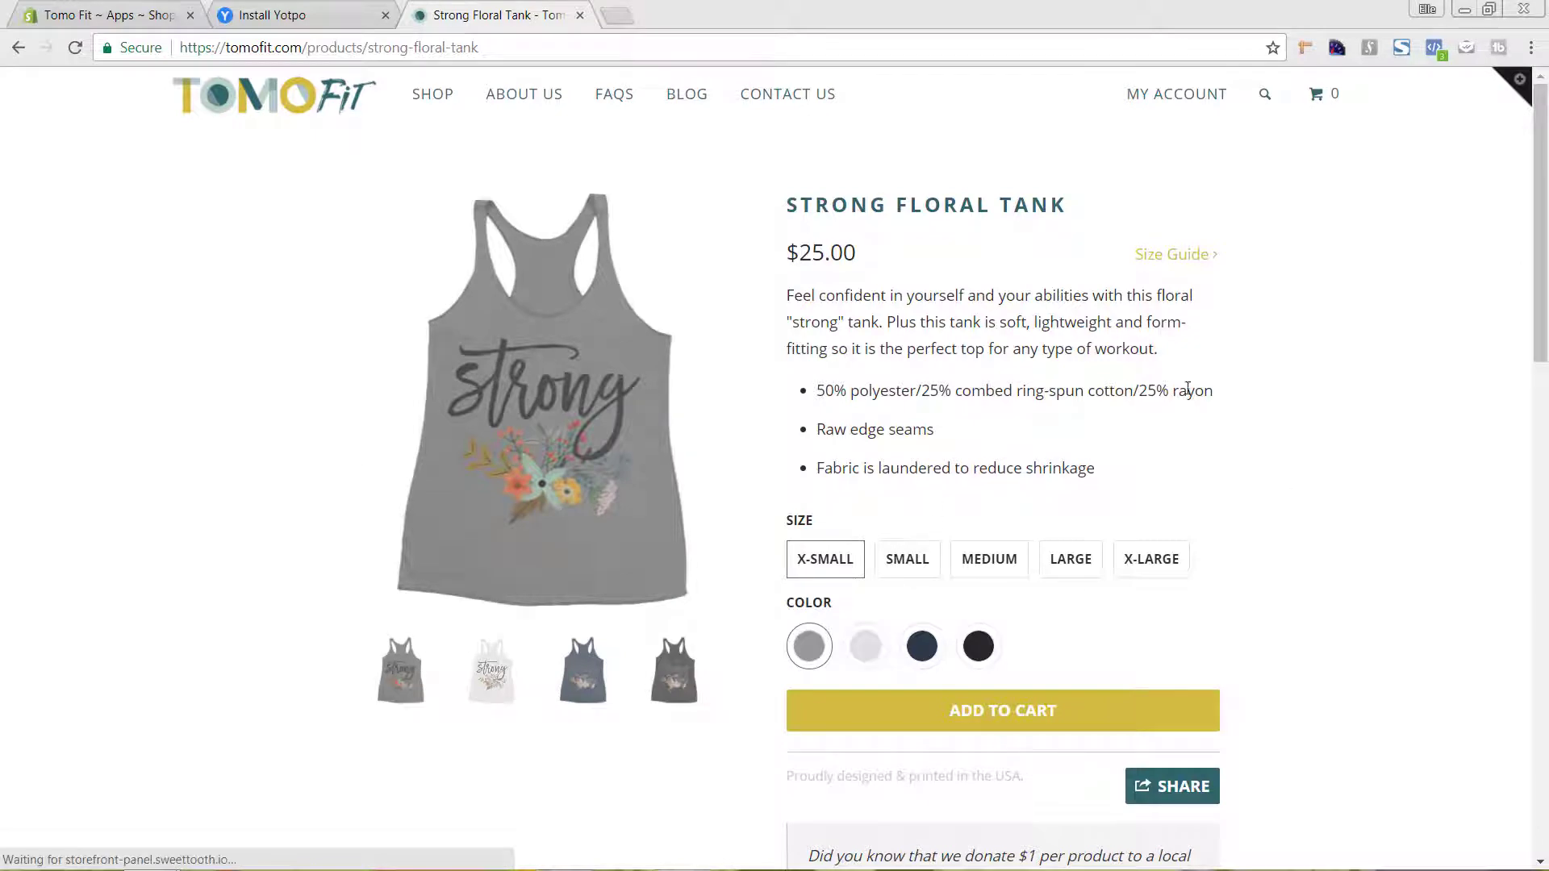
scroll(1255, 436, down, 3)
scroll(1262, 430, down, 5)
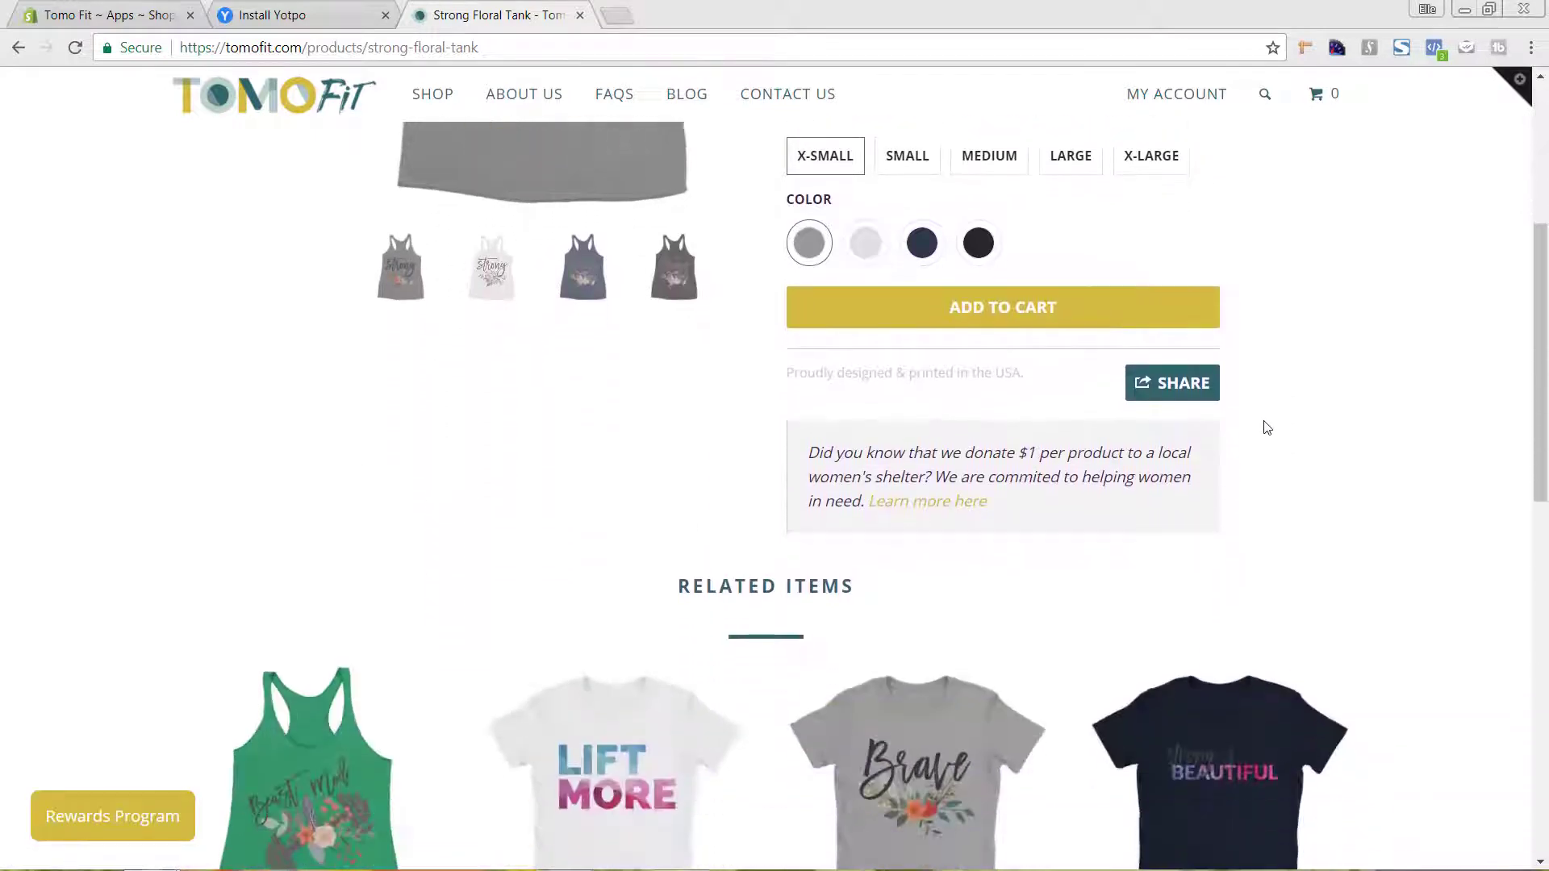
scroll(1267, 429, down, 2)
scroll(1267, 429, down, 4)
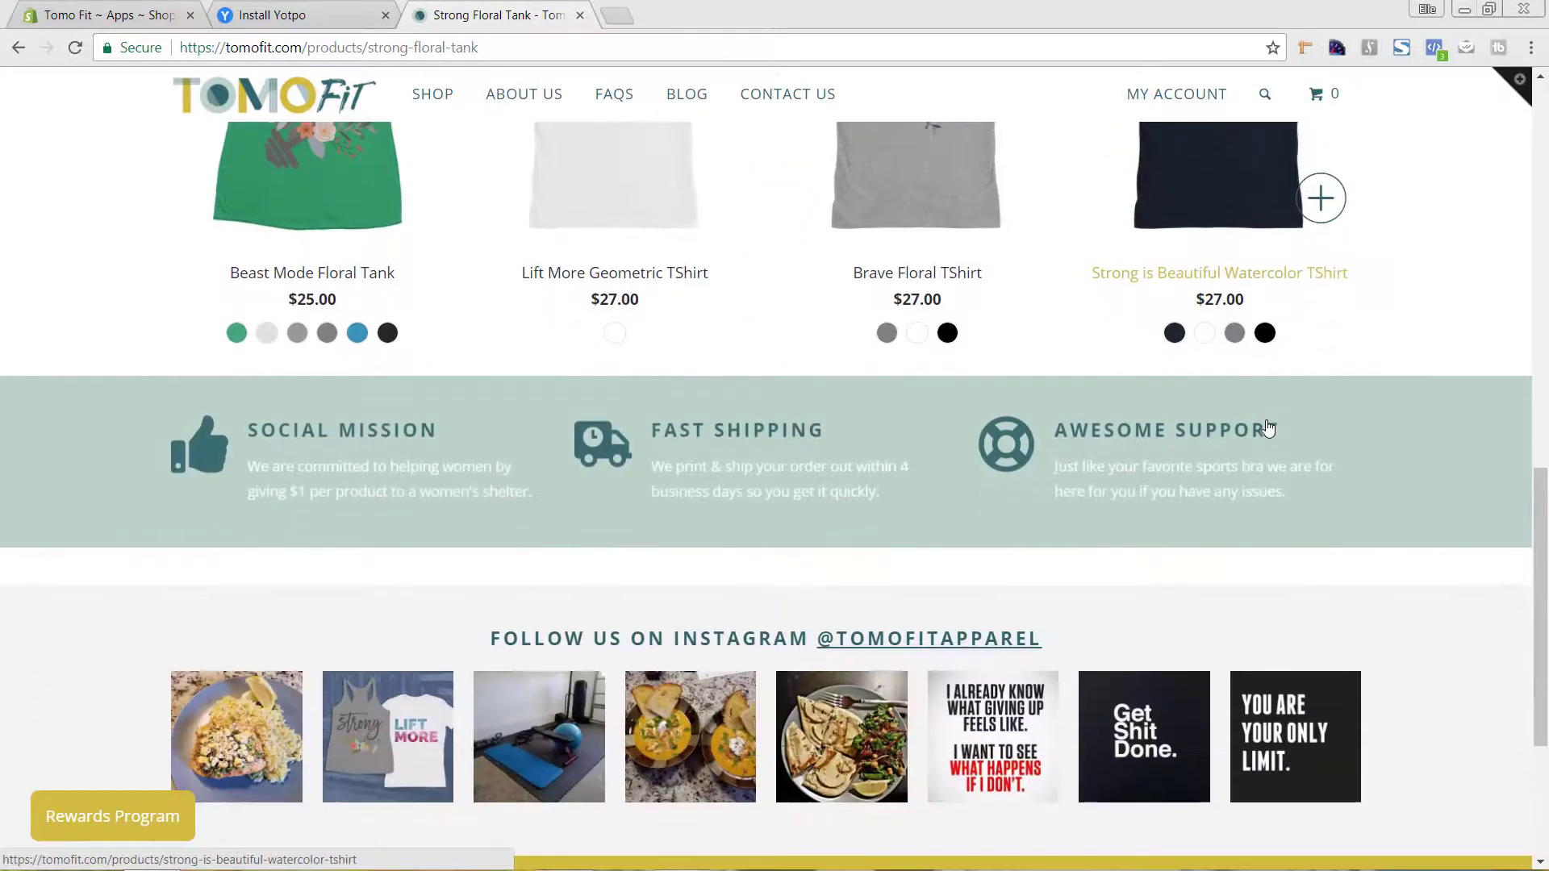
scroll(1268, 421, down, 1)
scroll(1268, 420, down, 2)
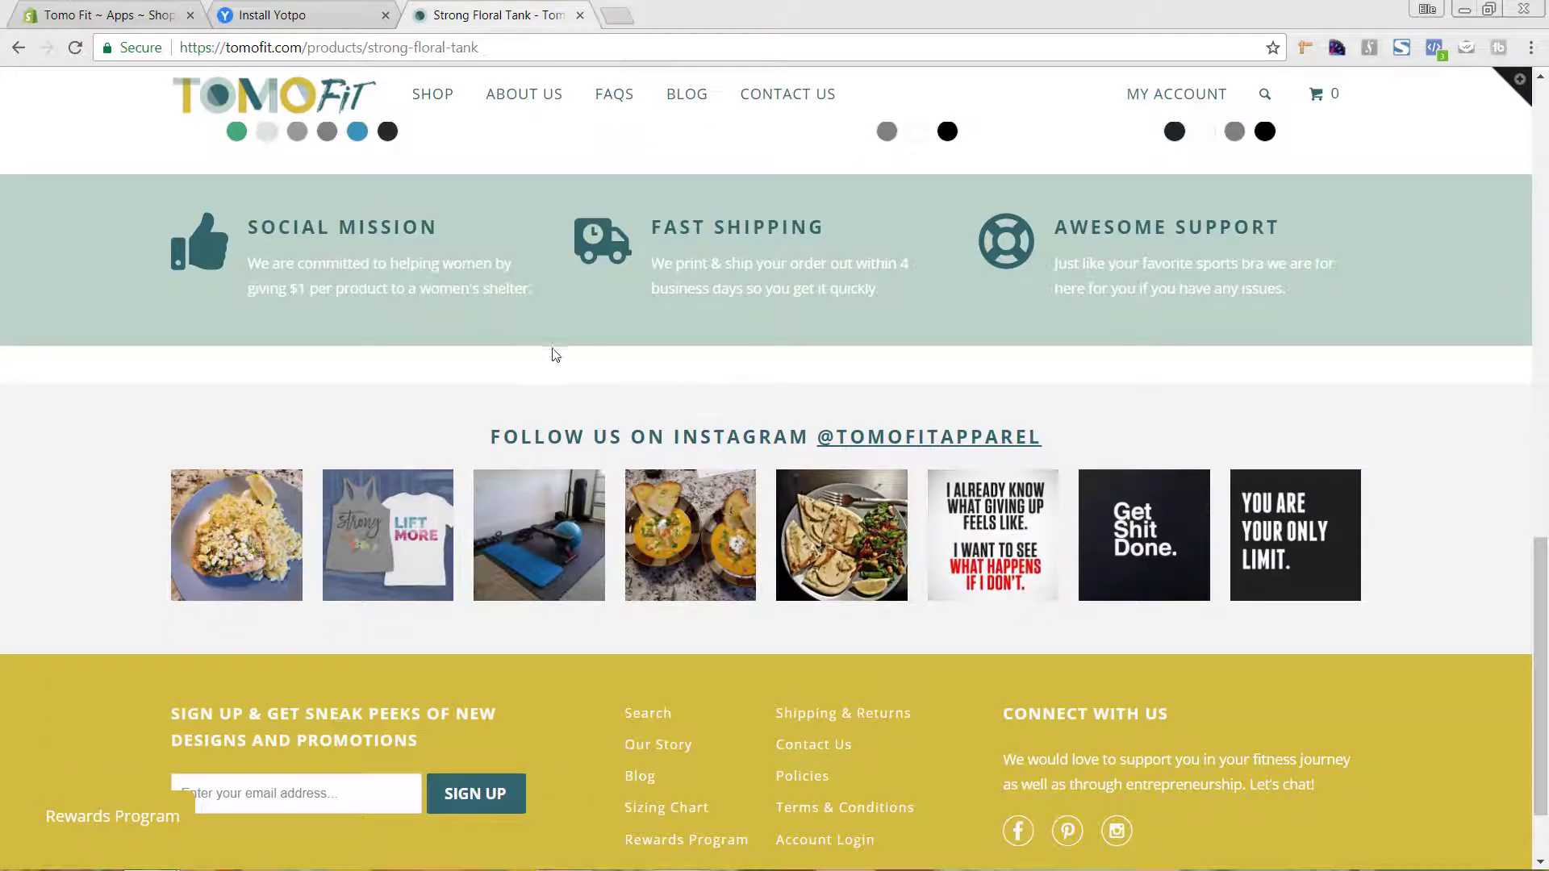
Copy the code from Yotpo's Add Yotpo's Java-Script step, then return to the Shopify Apps page
click(260, 24)
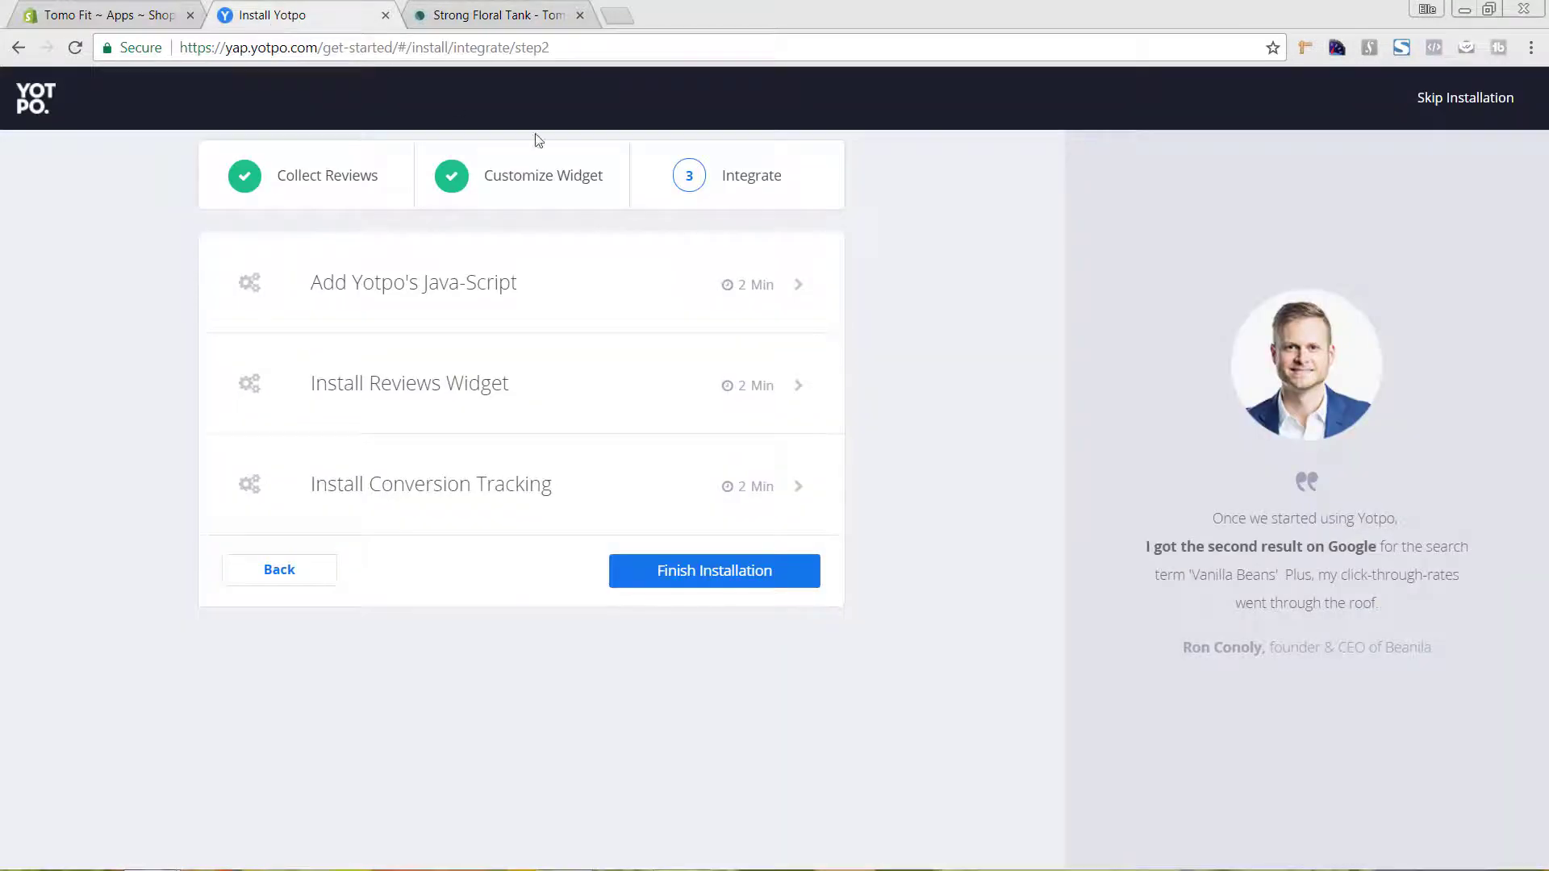
click(751, 292)
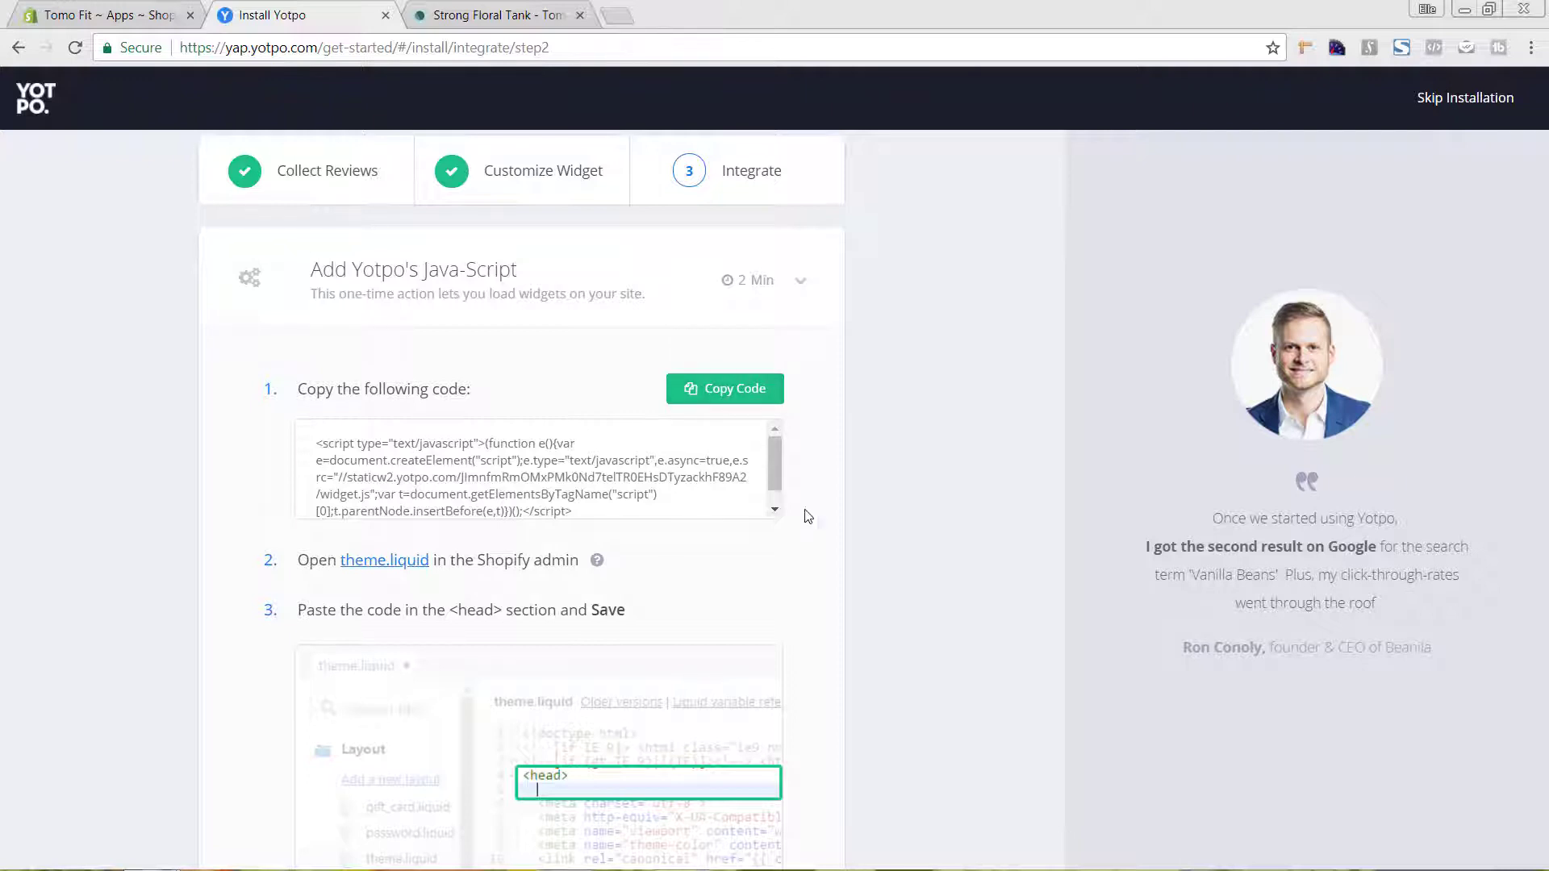
scroll(833, 512, down, 2)
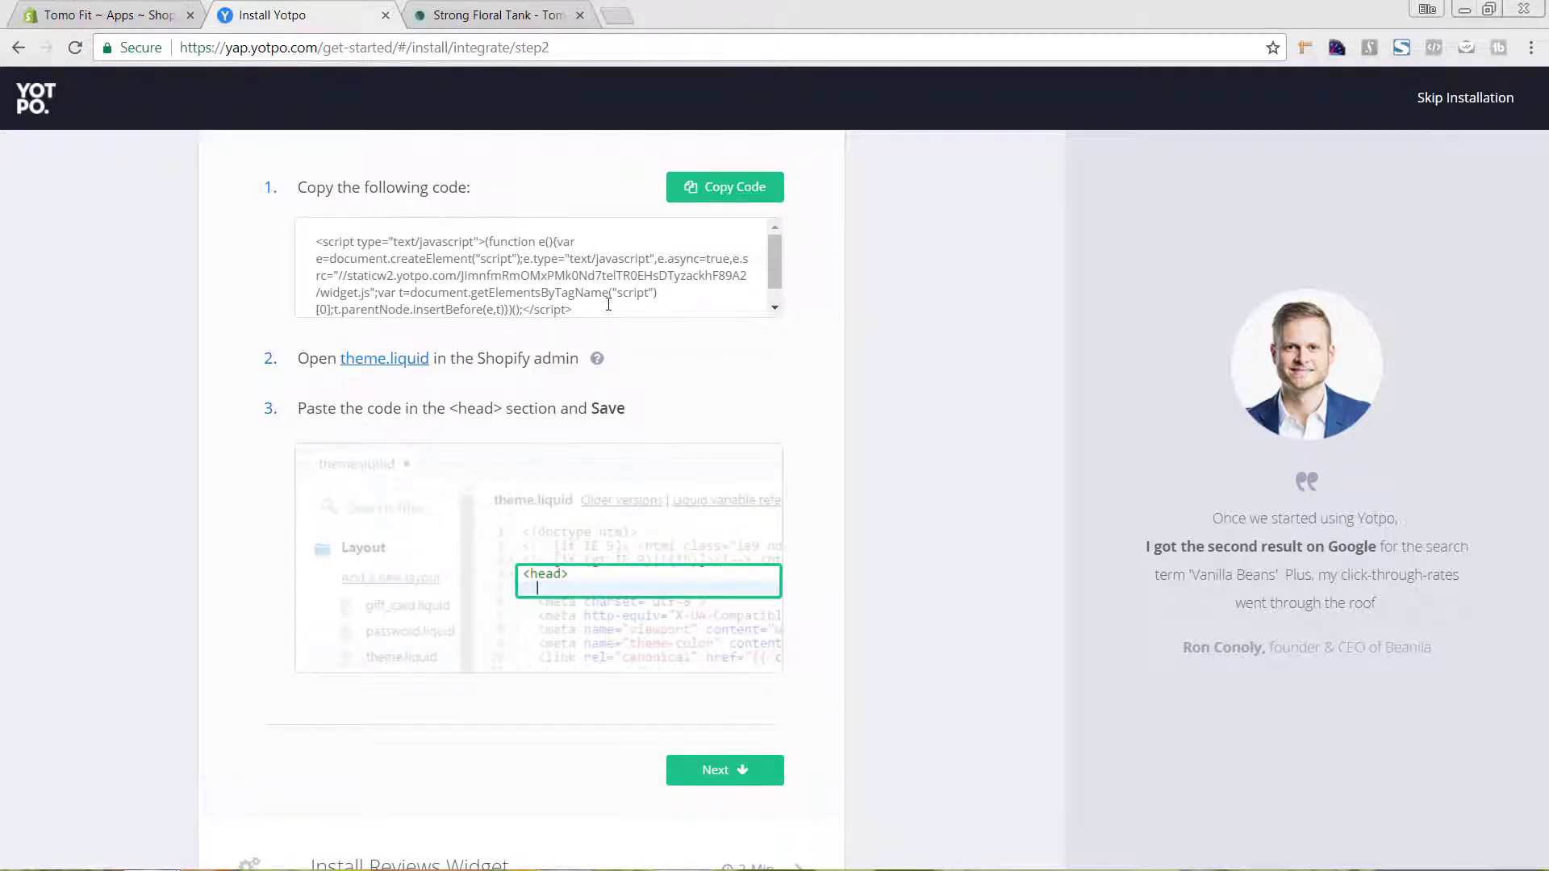
click(724, 187)
scroll(438, 388, down, 1)
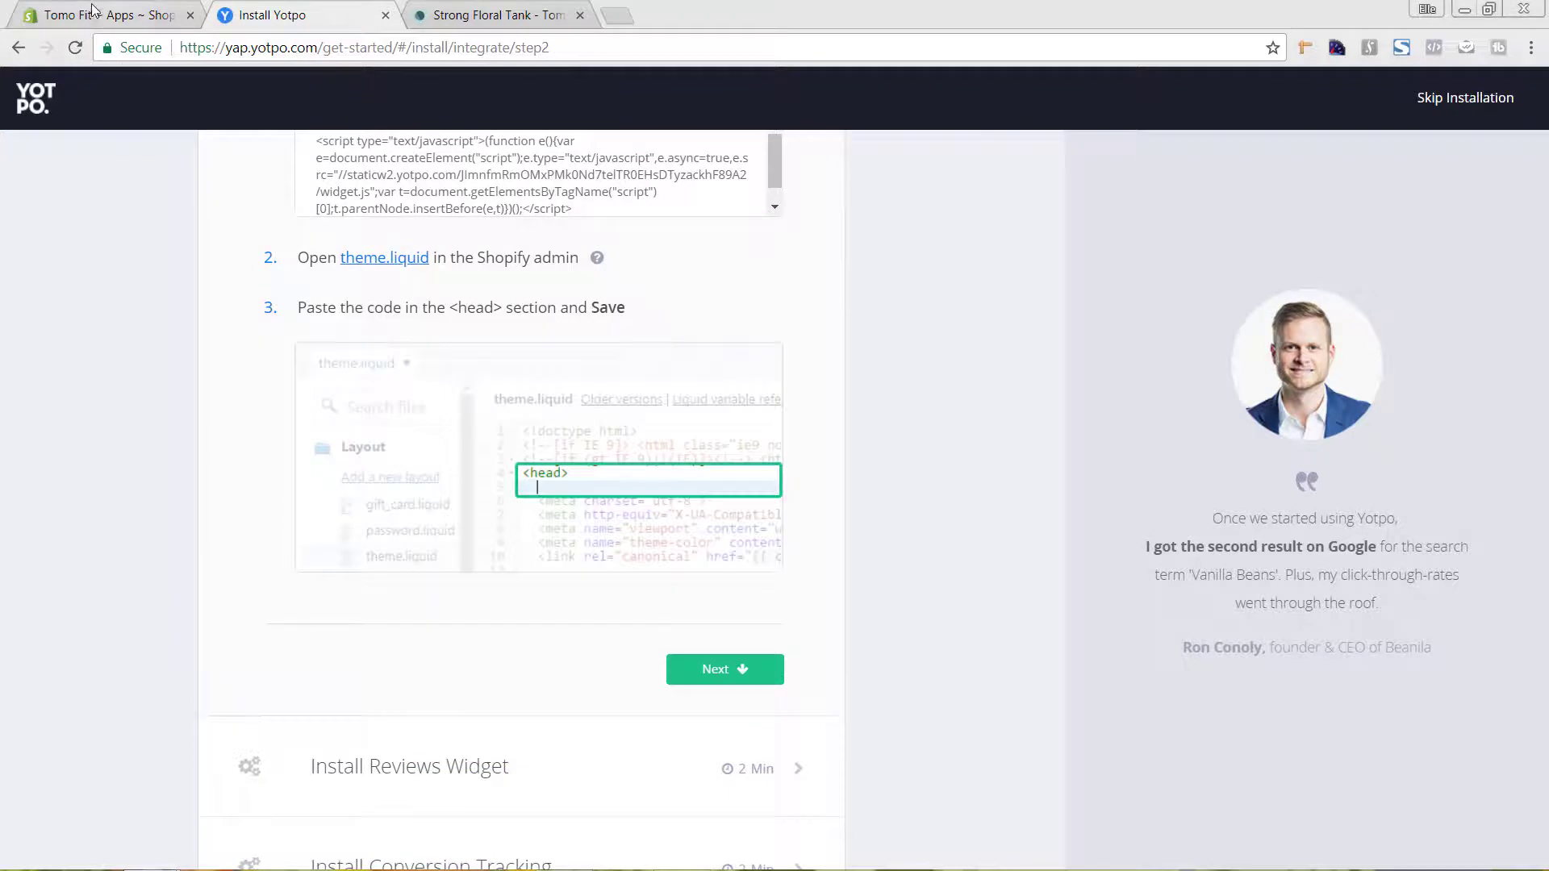
click(126, 16)
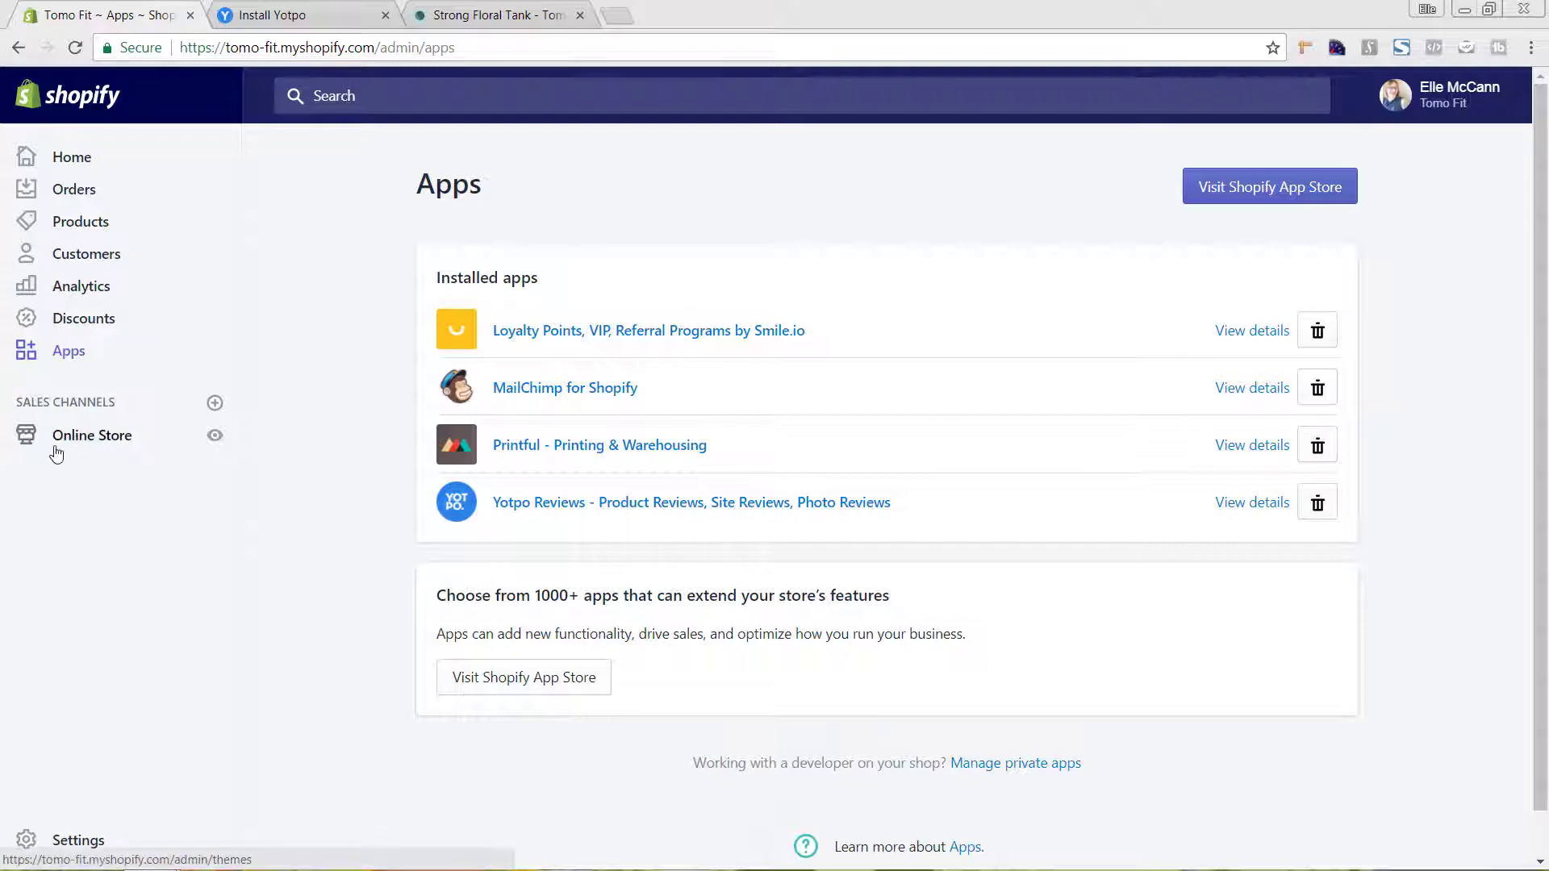
Open the current theme's theme.liquid layout file in the Shopify code editor
click(84, 436)
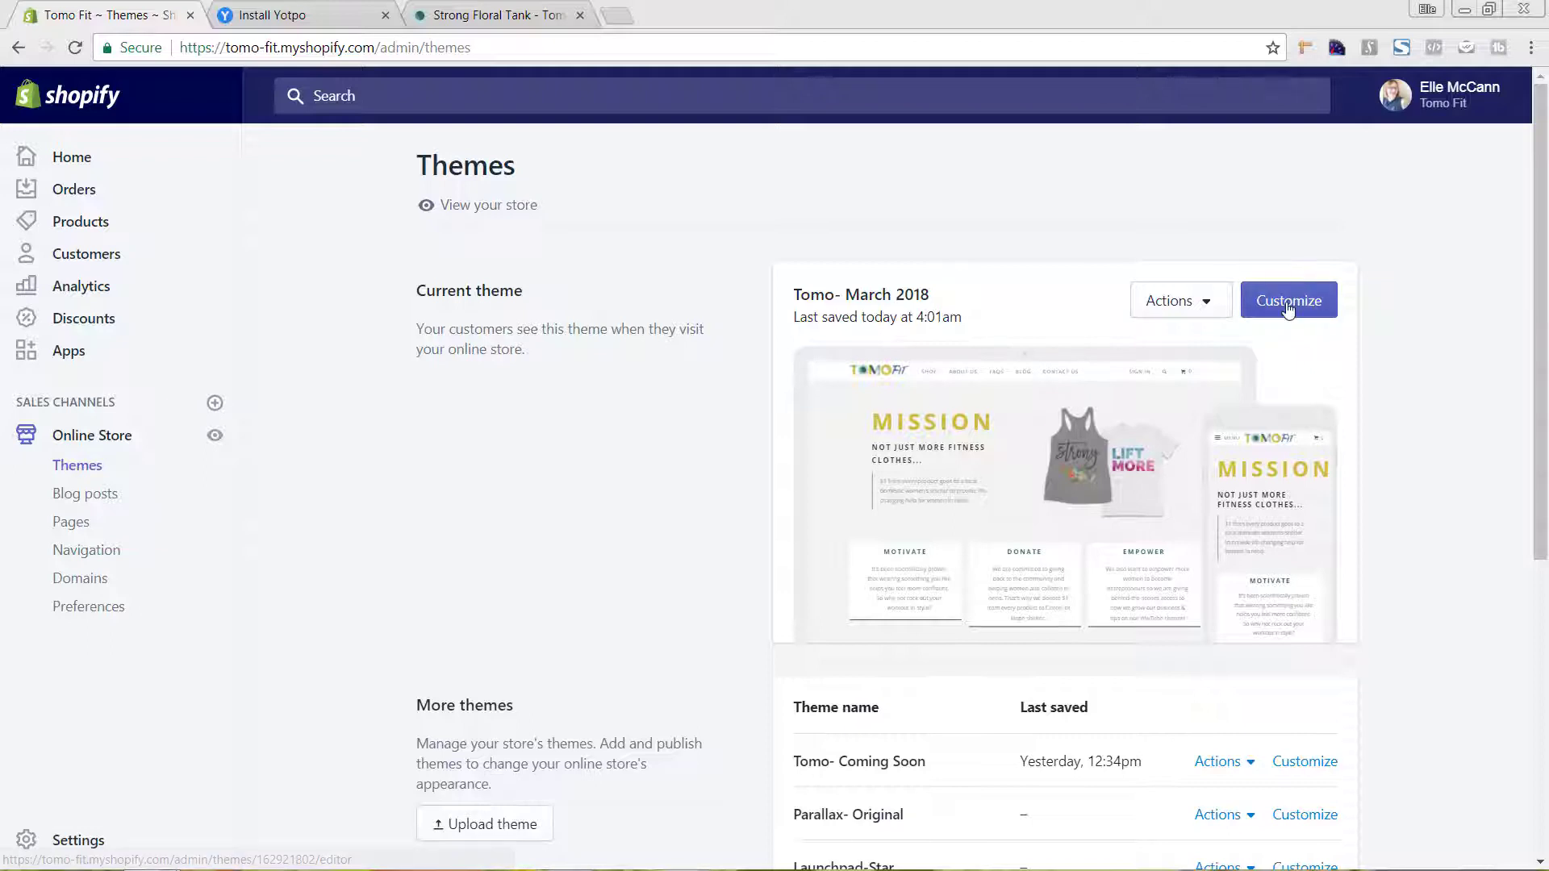
click(1192, 303)
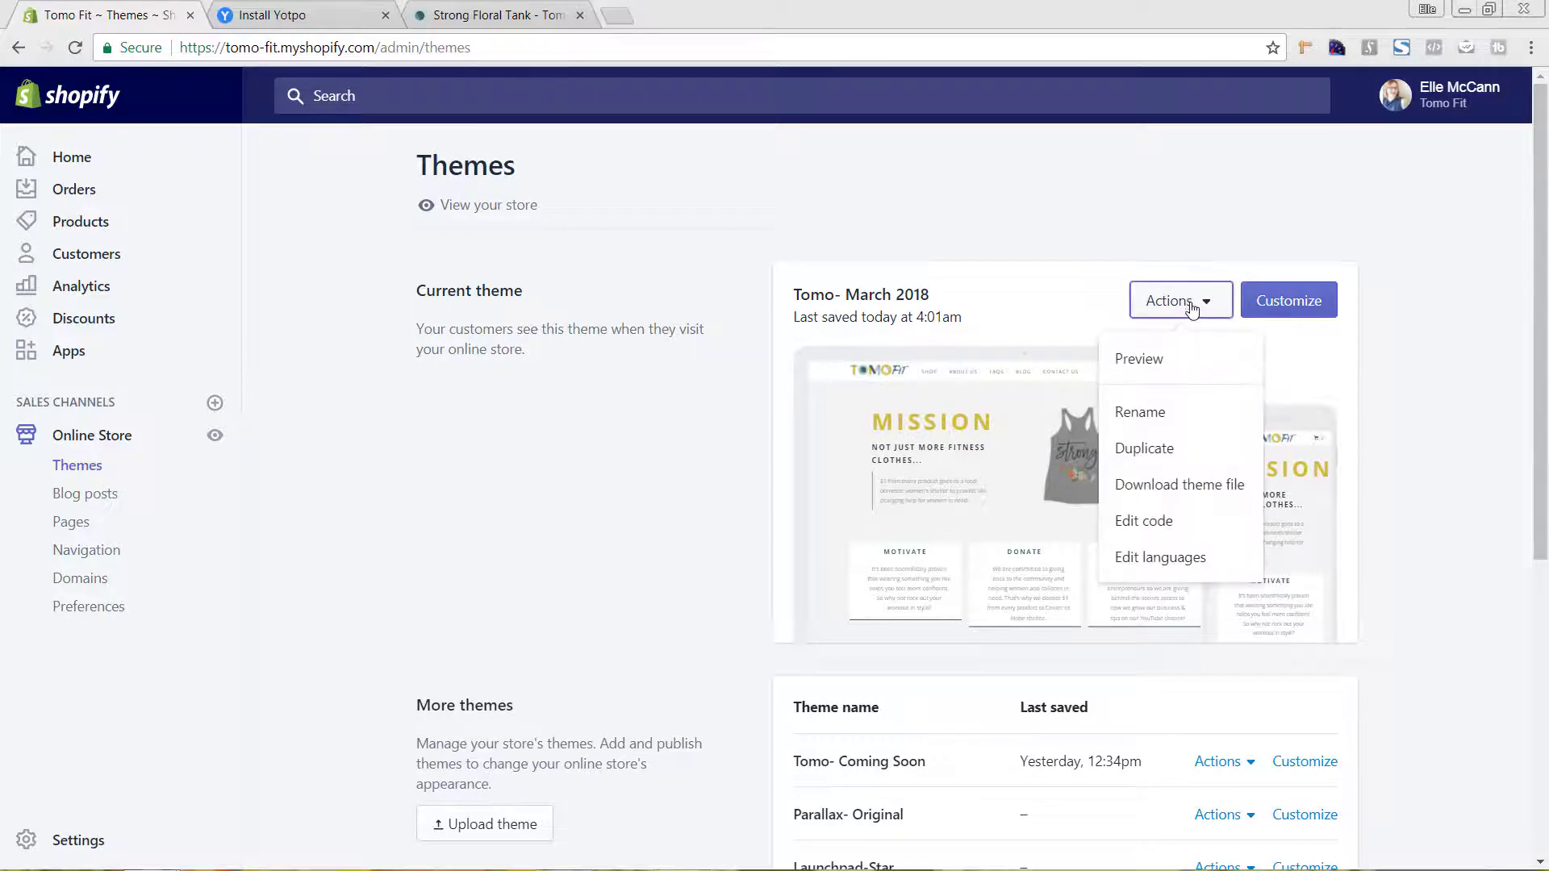
click(1144, 531)
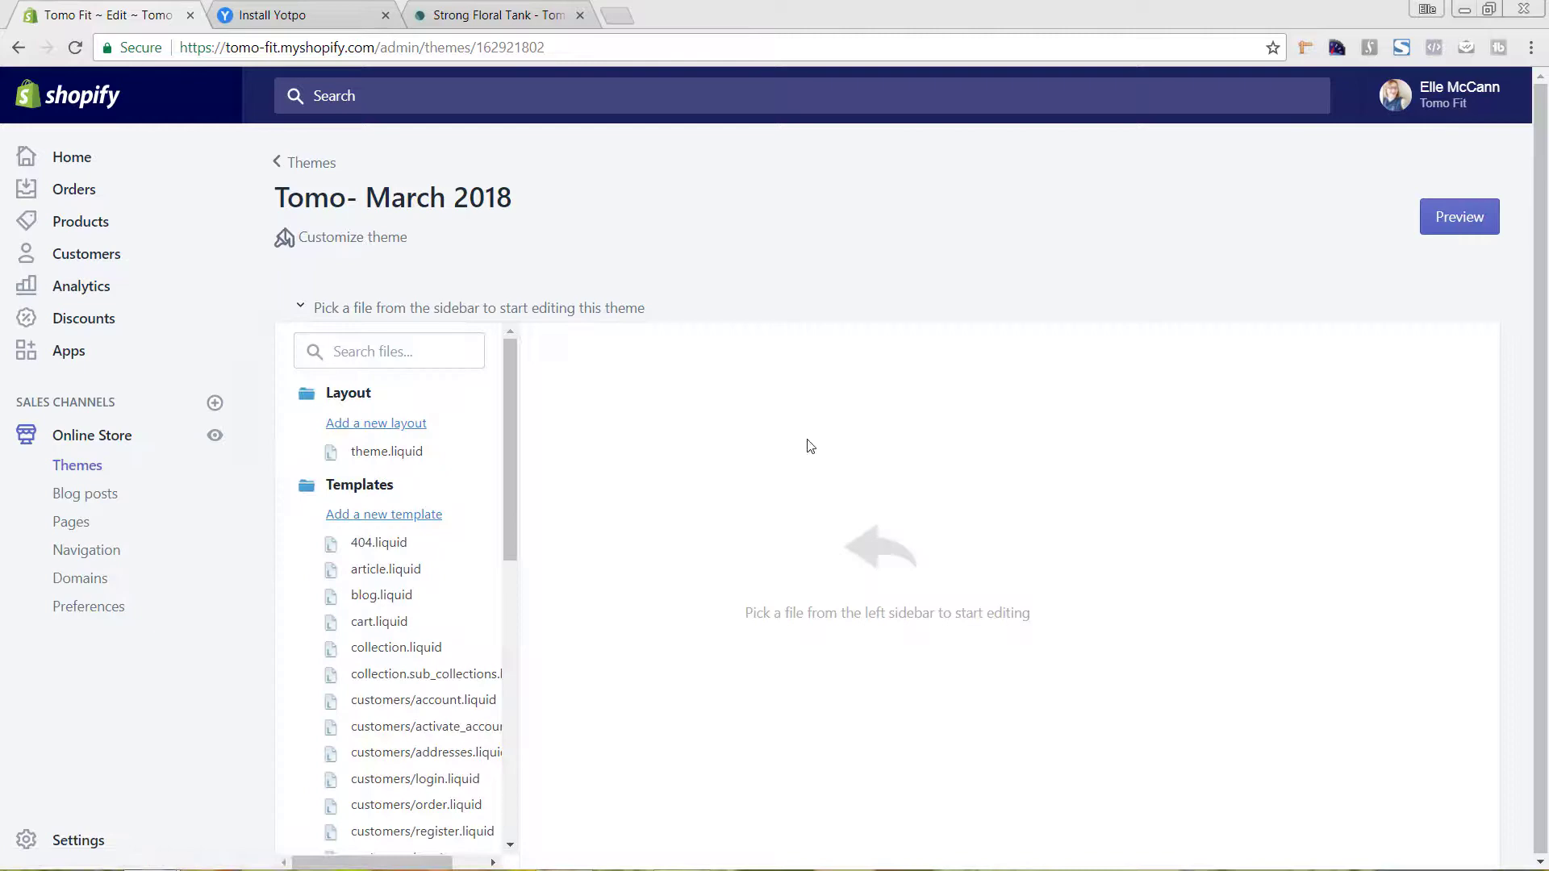
click(430, 458)
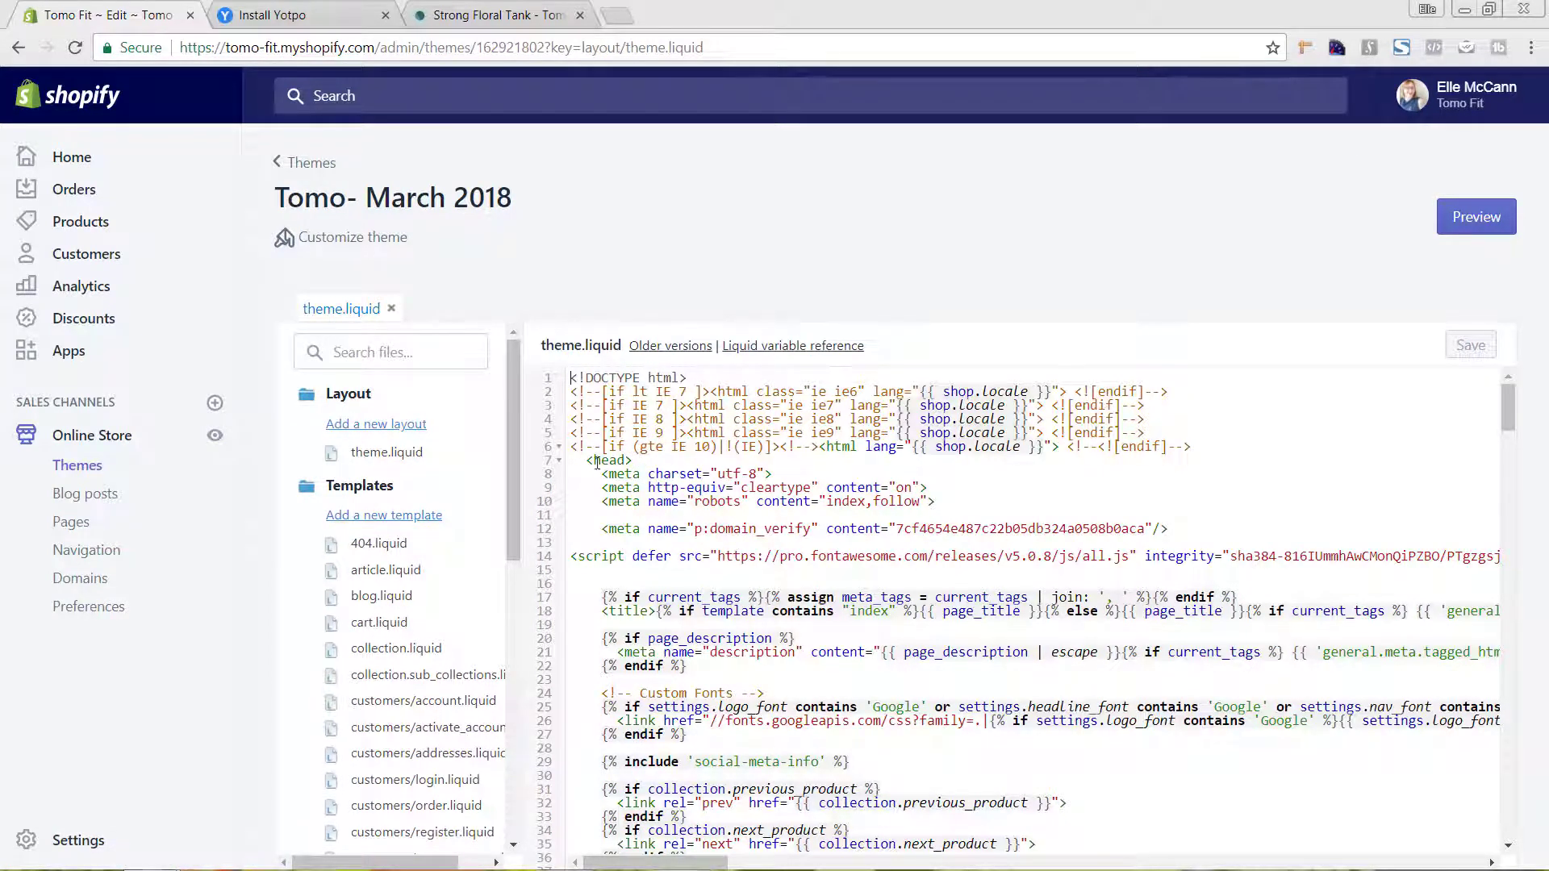
Paste the Yotpo script on a new line after the domain_verify meta tag and save
click(951, 499)
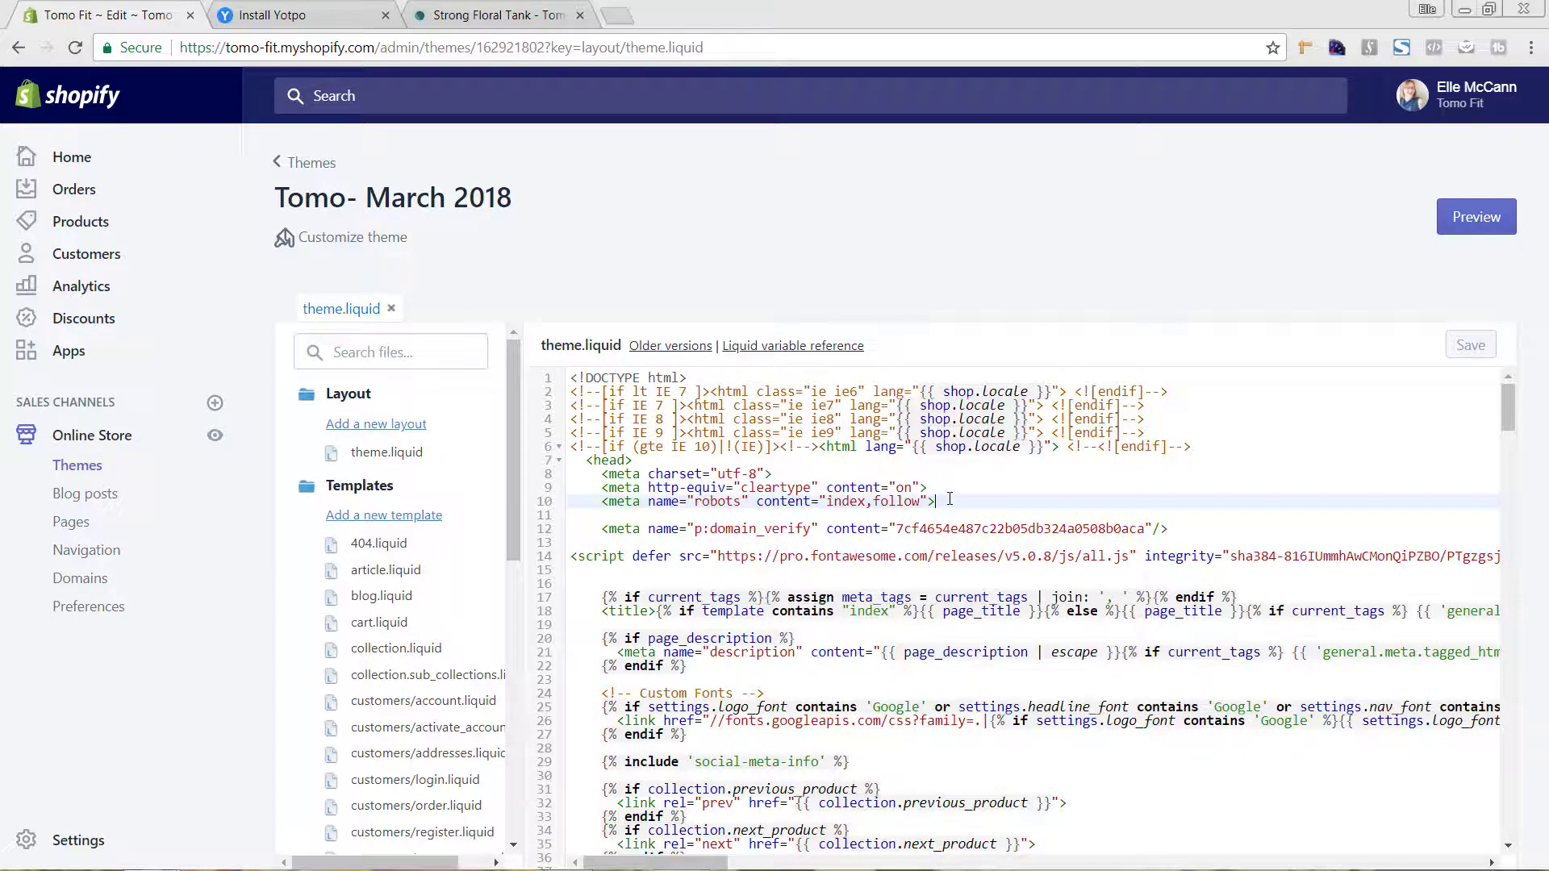
click(1189, 528)
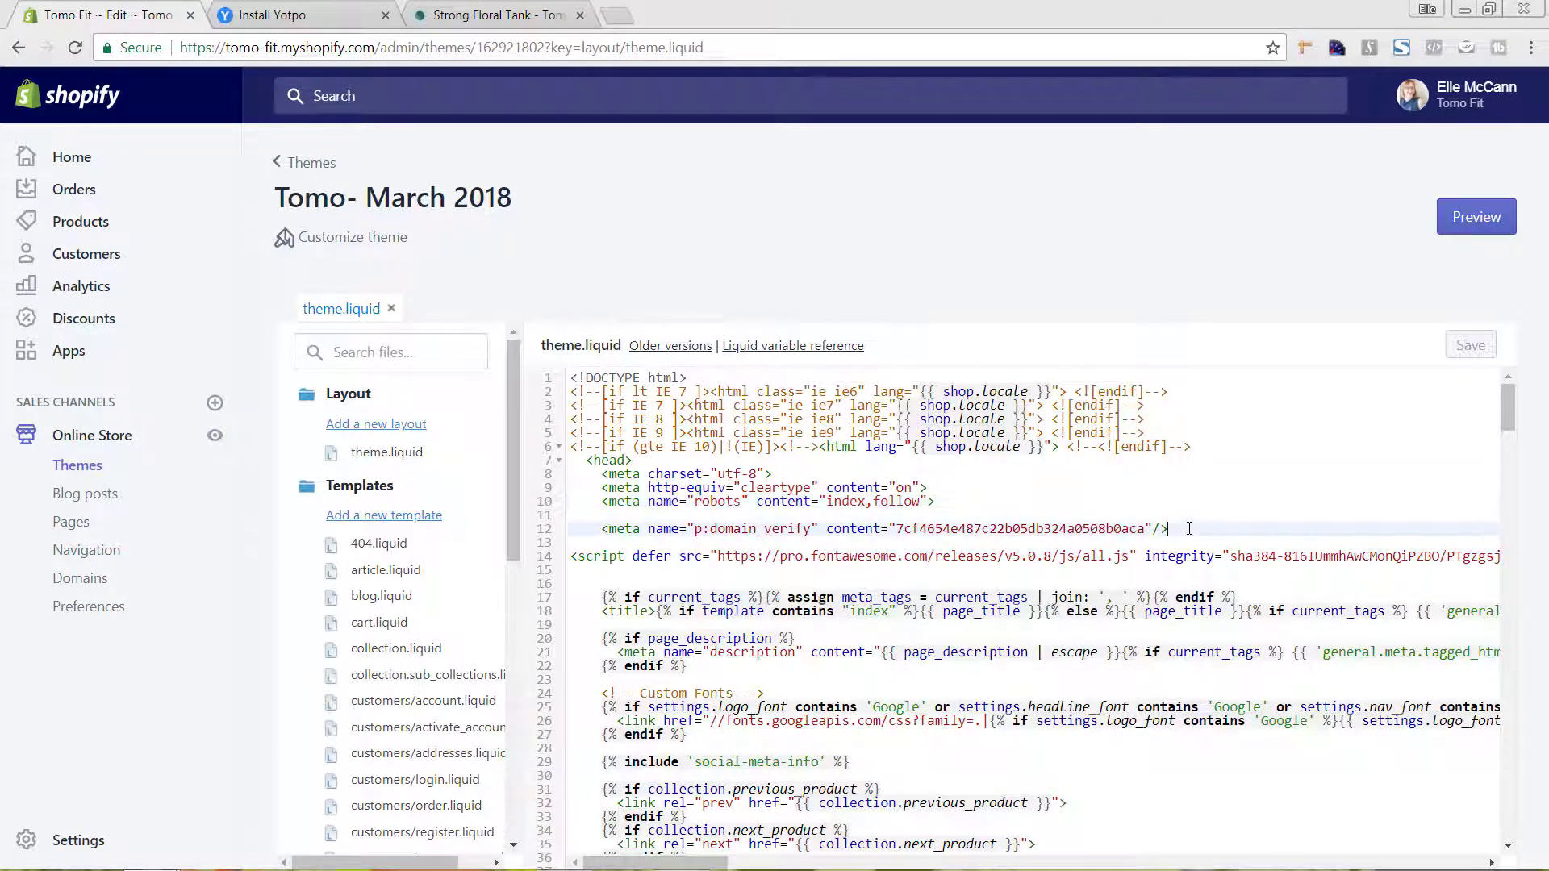
key(Return)
key(Return)
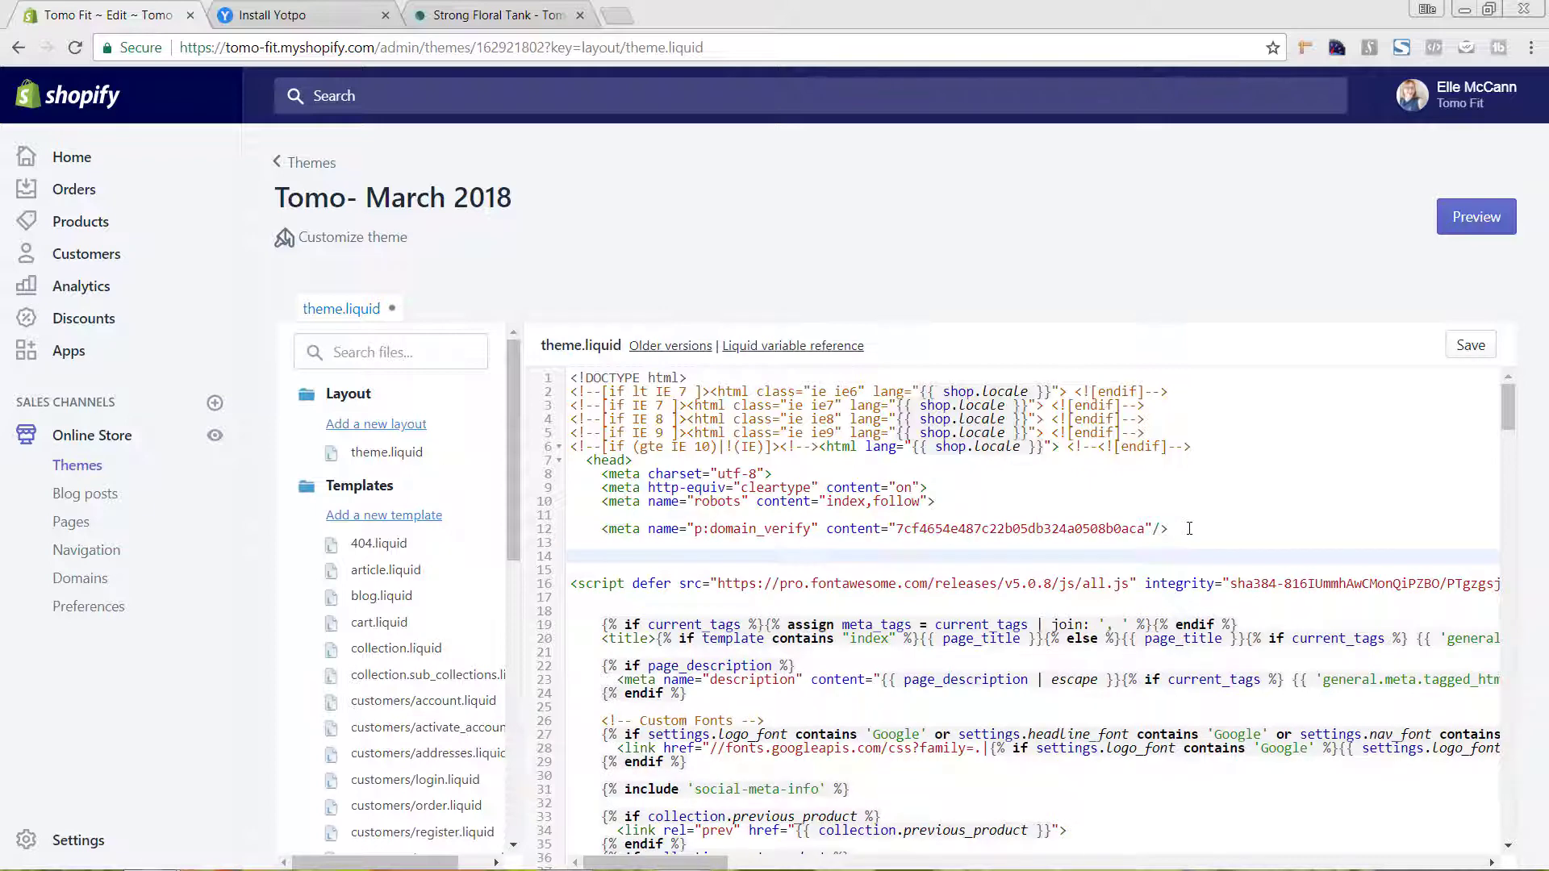
key(ctrl+v)
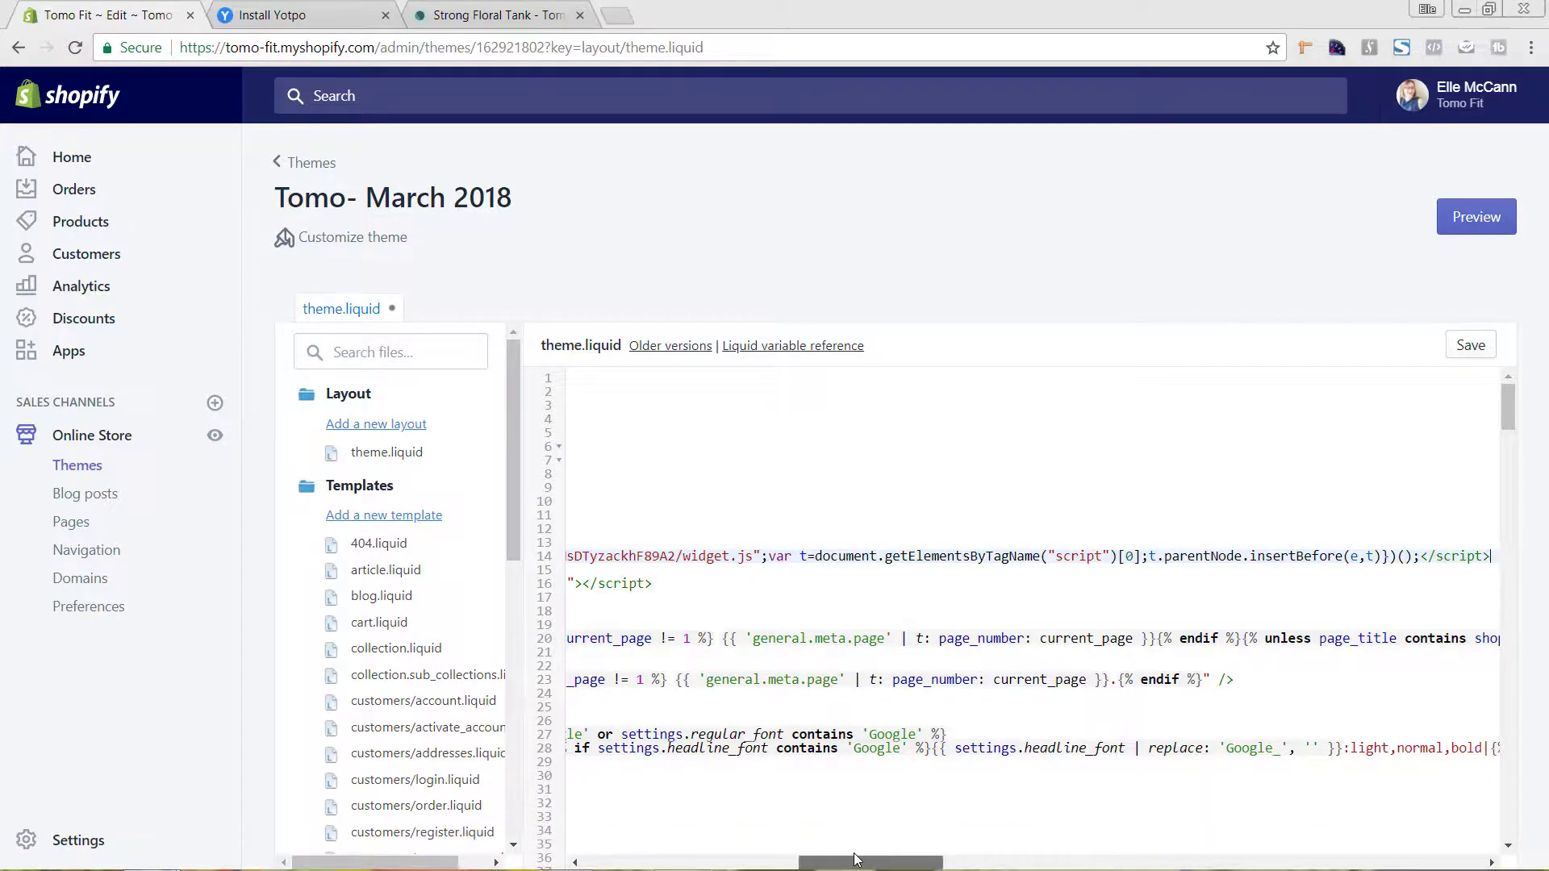
drag(831, 861, 611, 849)
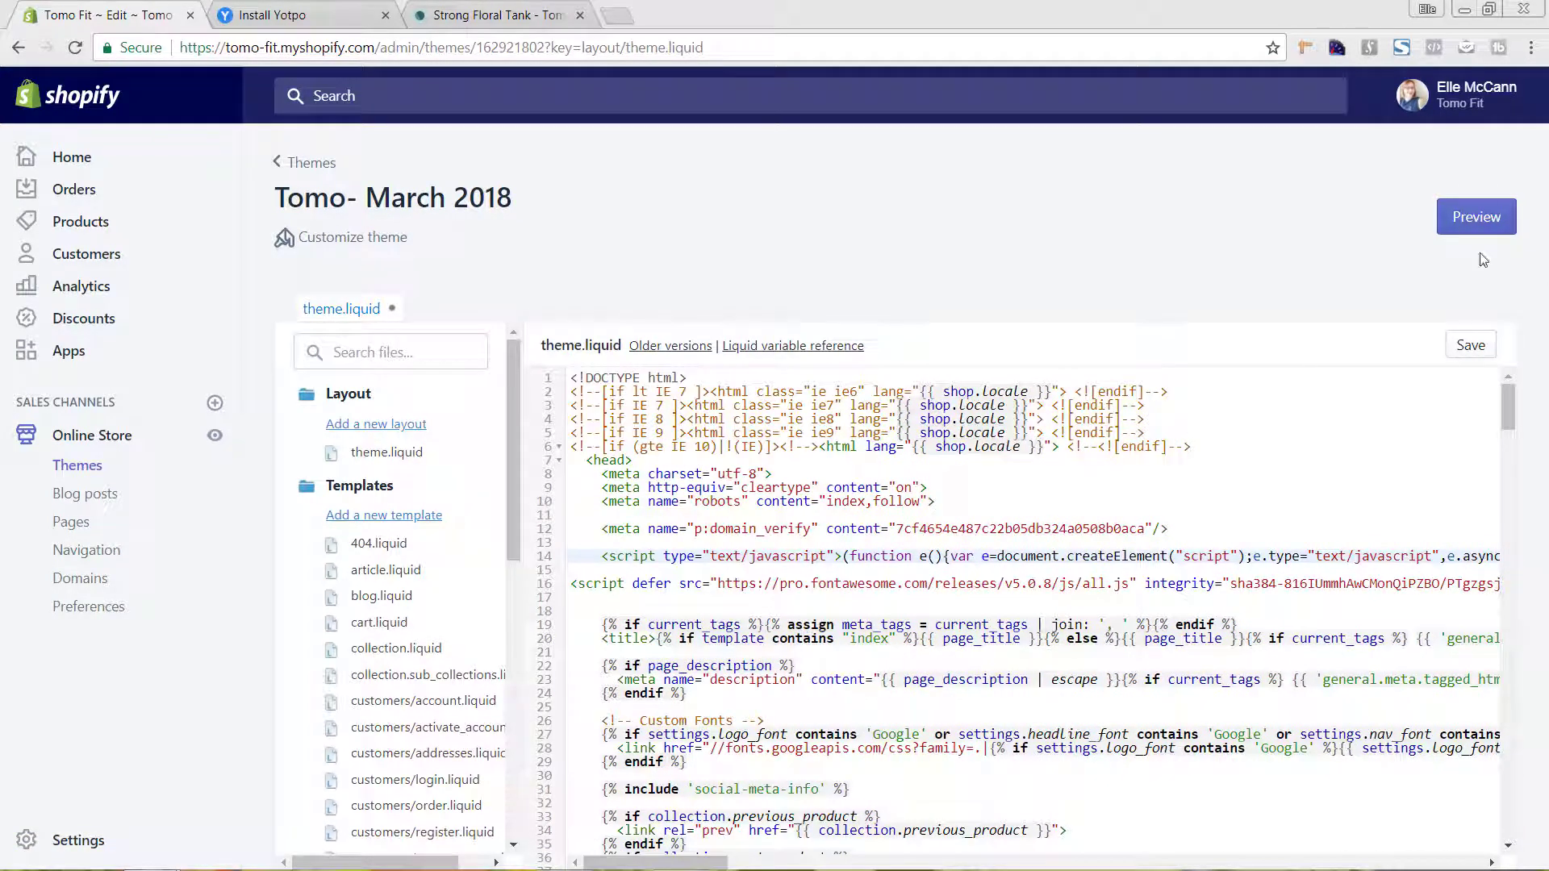
click(1471, 347)
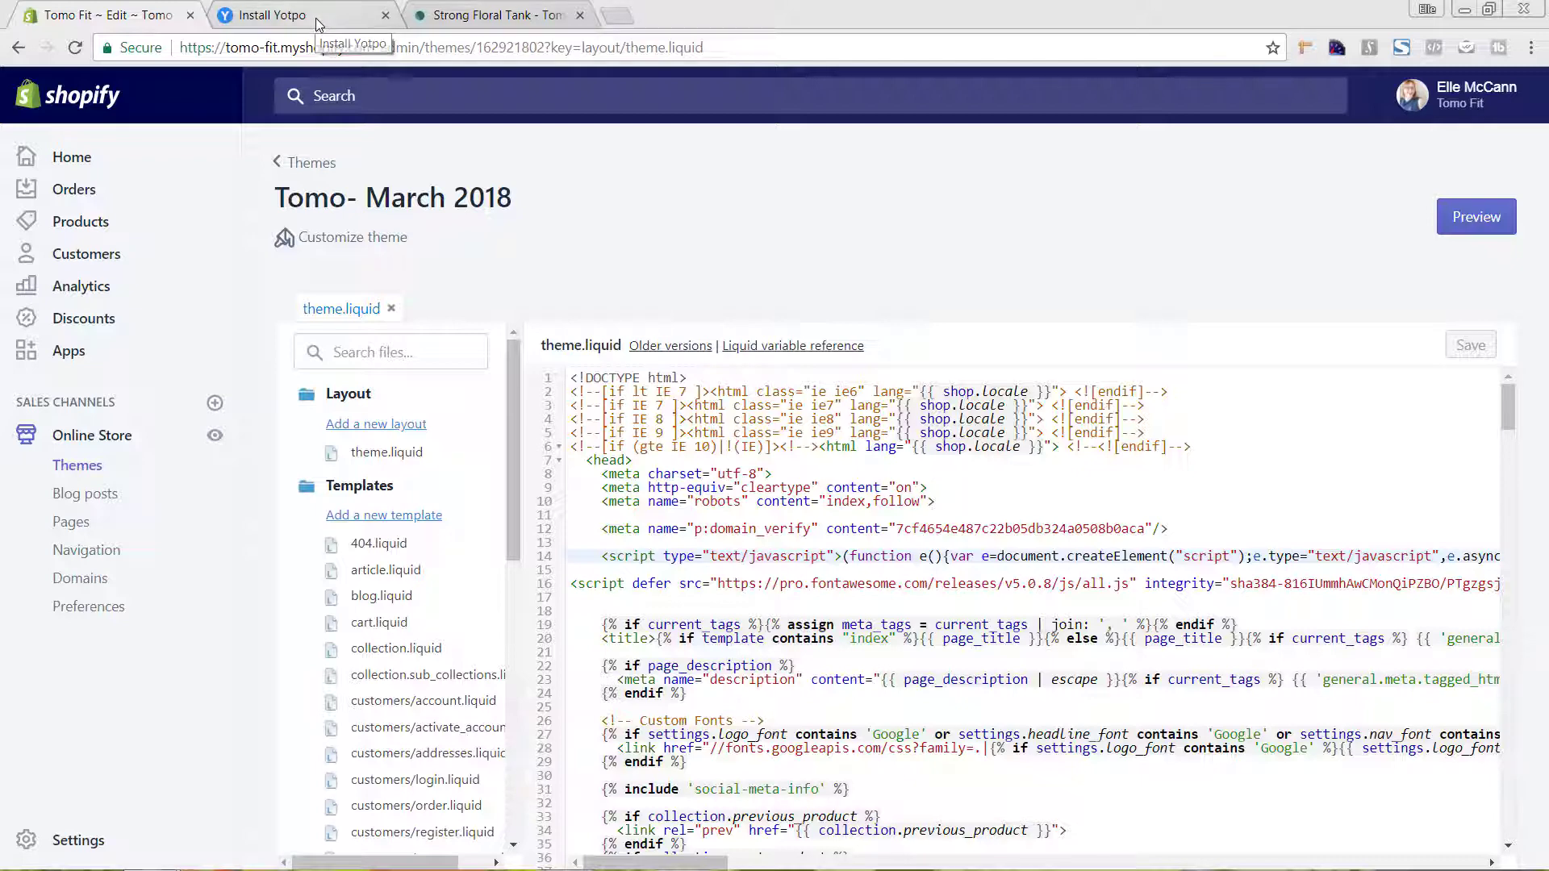
Advance Yotpo to the Install Reviews Widget step and copy the reviews widget code
click(316, 18)
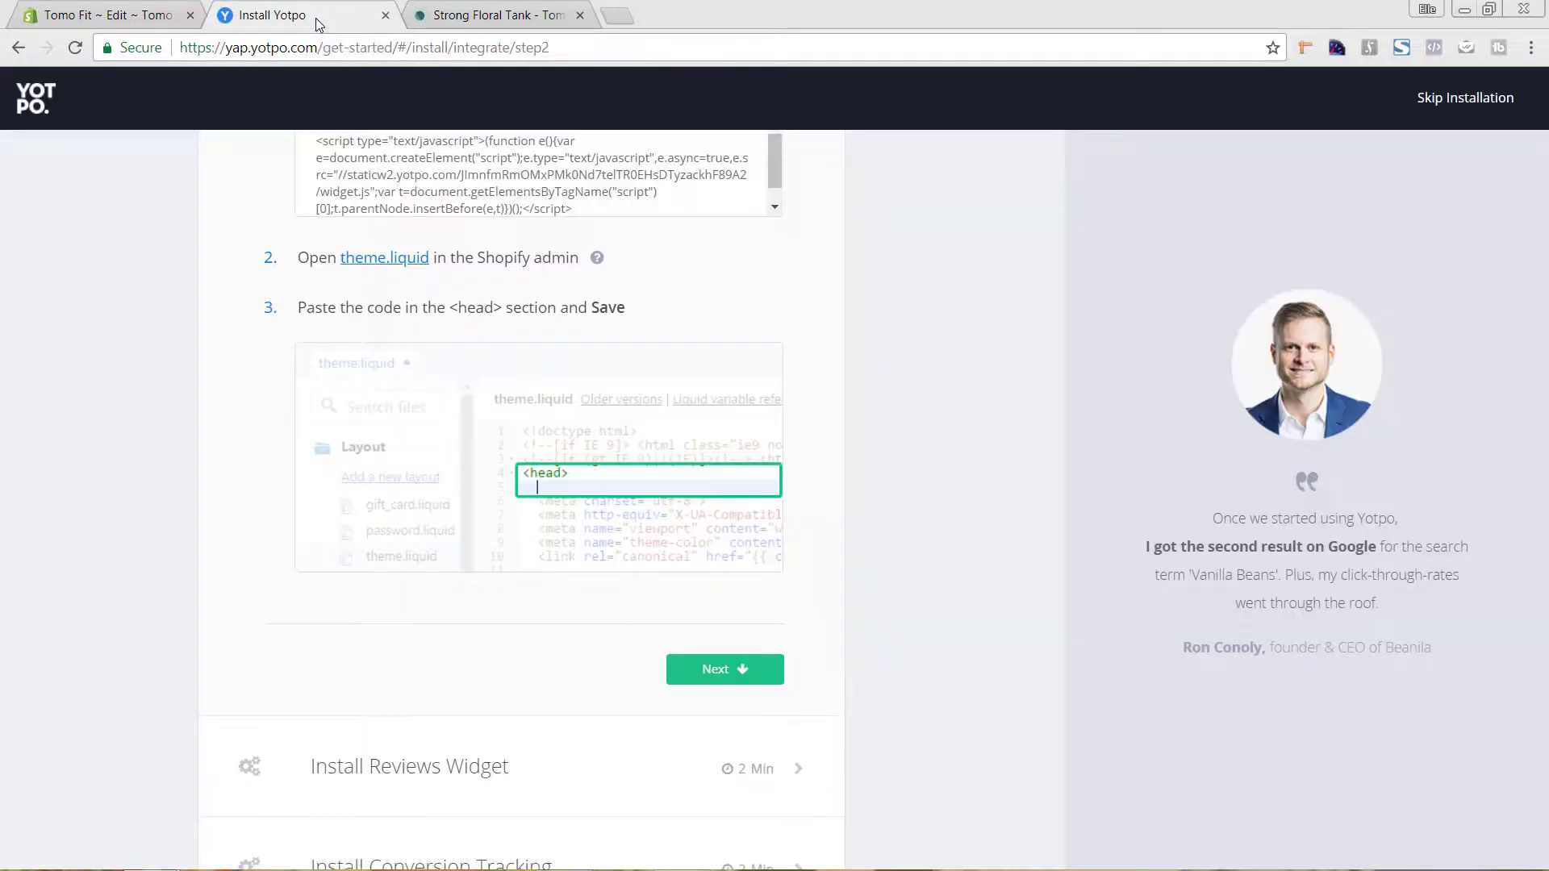
click(710, 672)
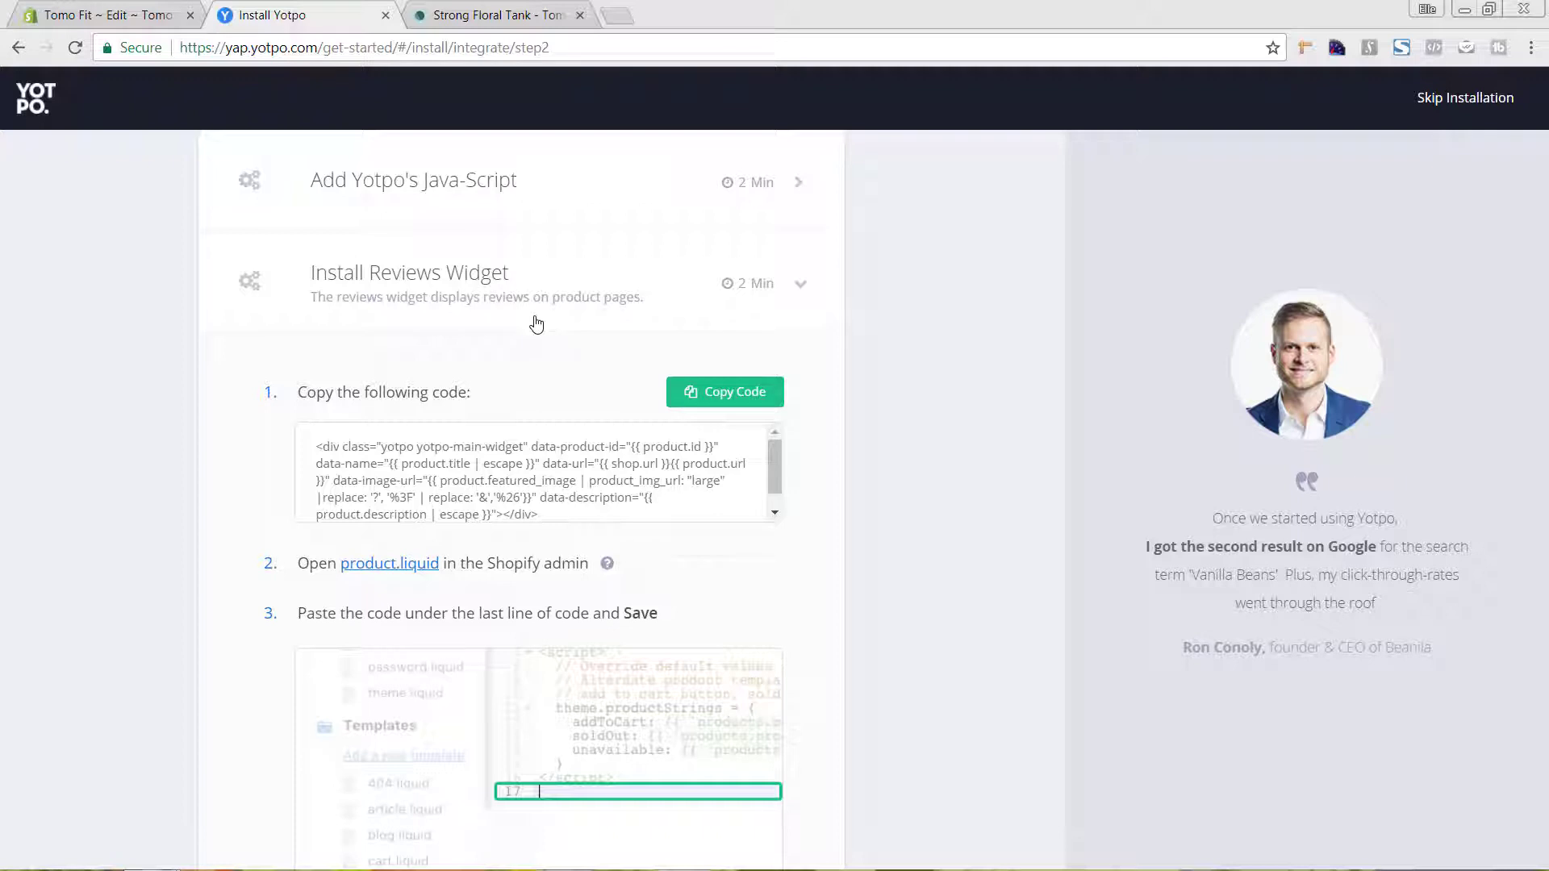
click(702, 388)
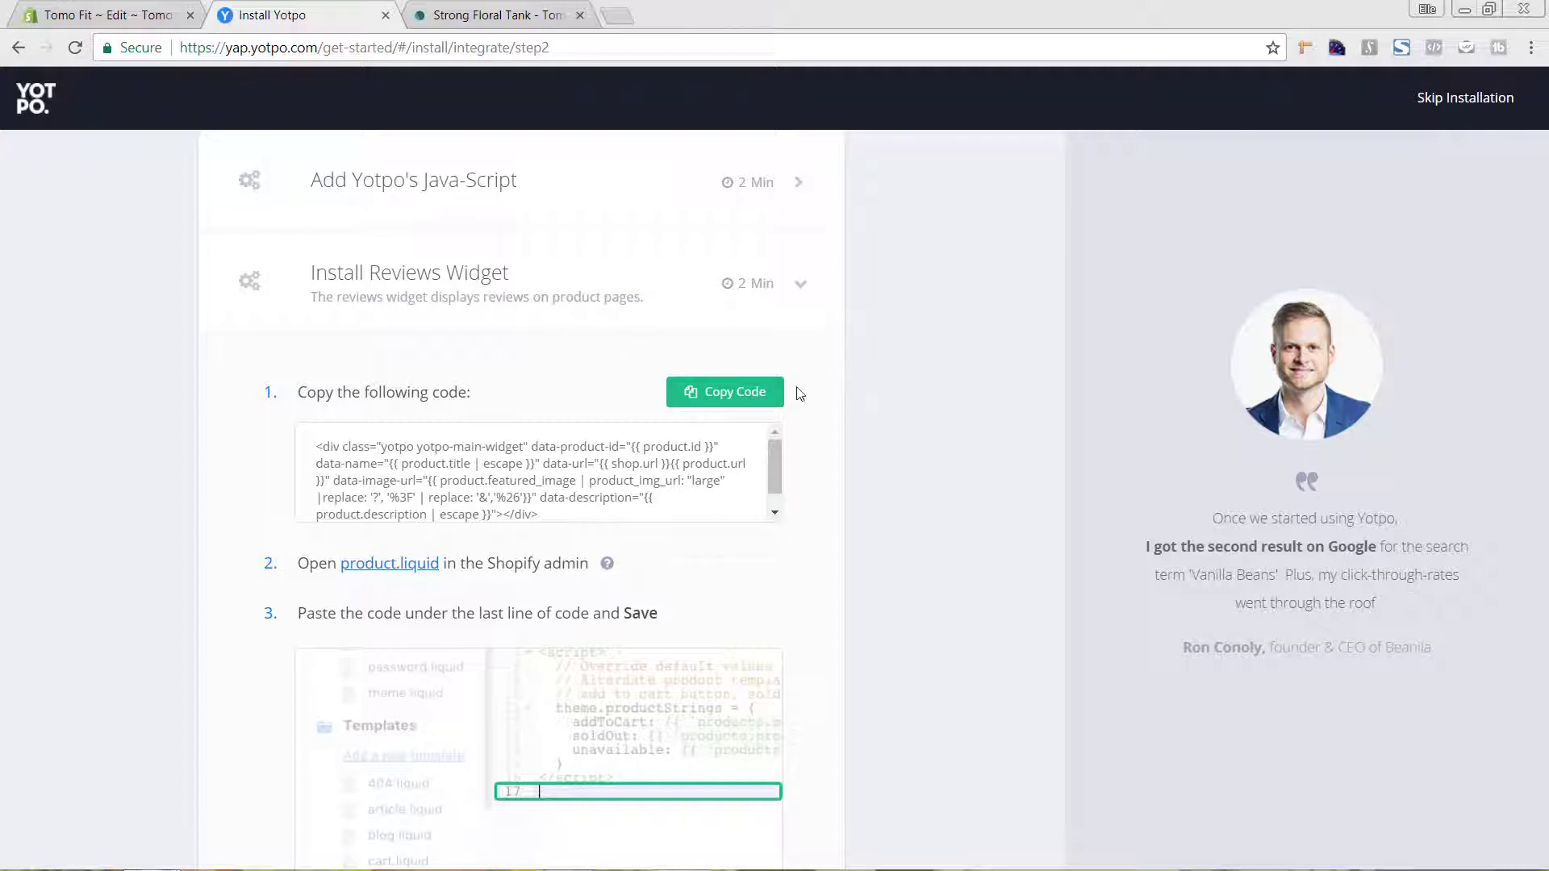
click(712, 401)
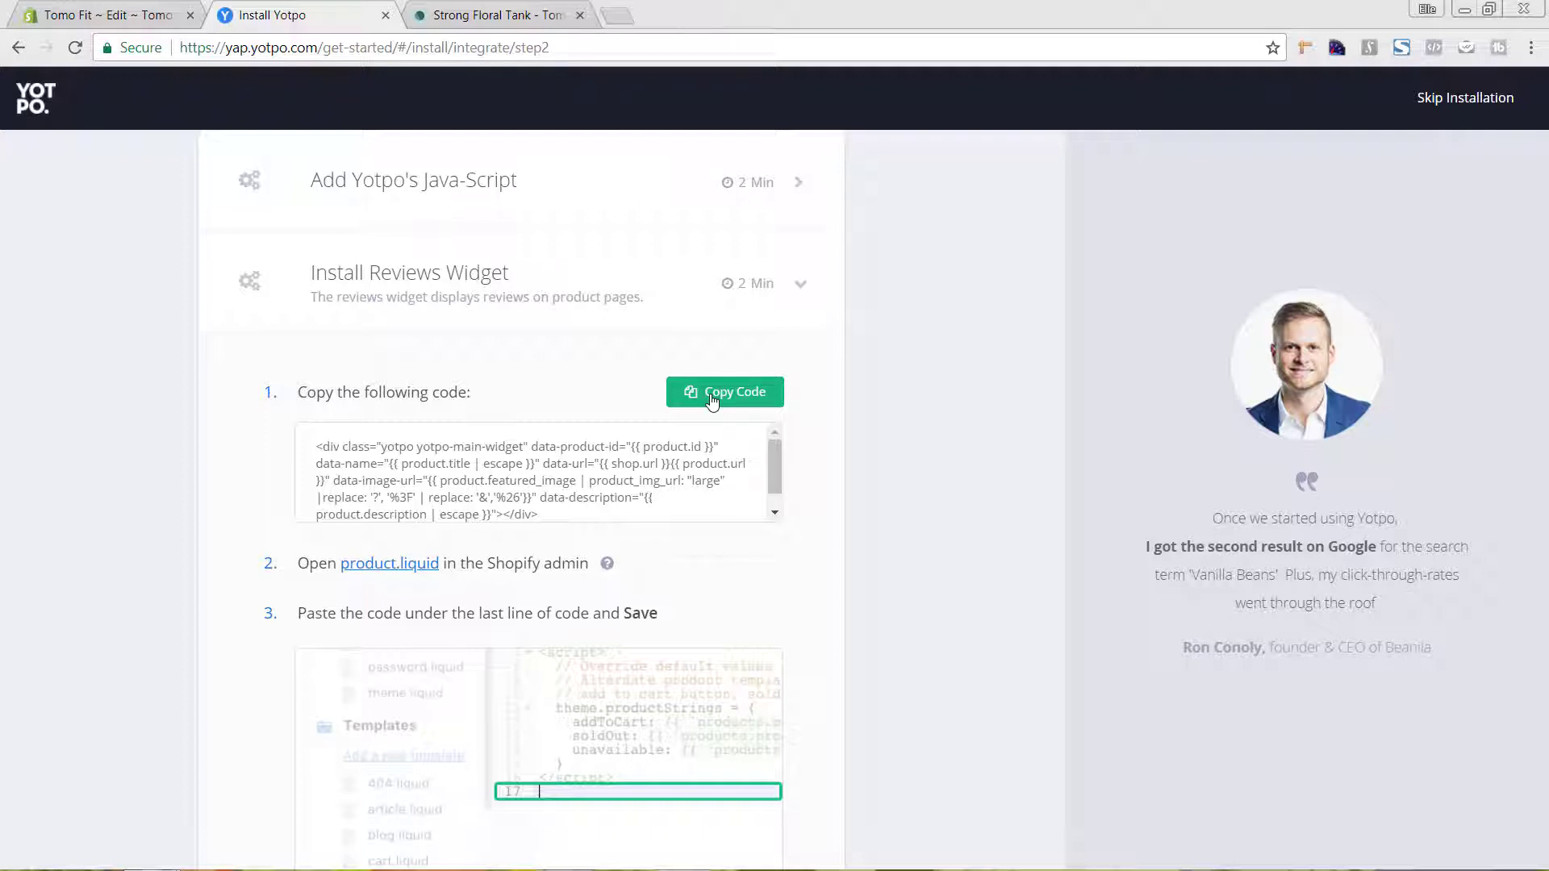
scroll(883, 529, down, 2)
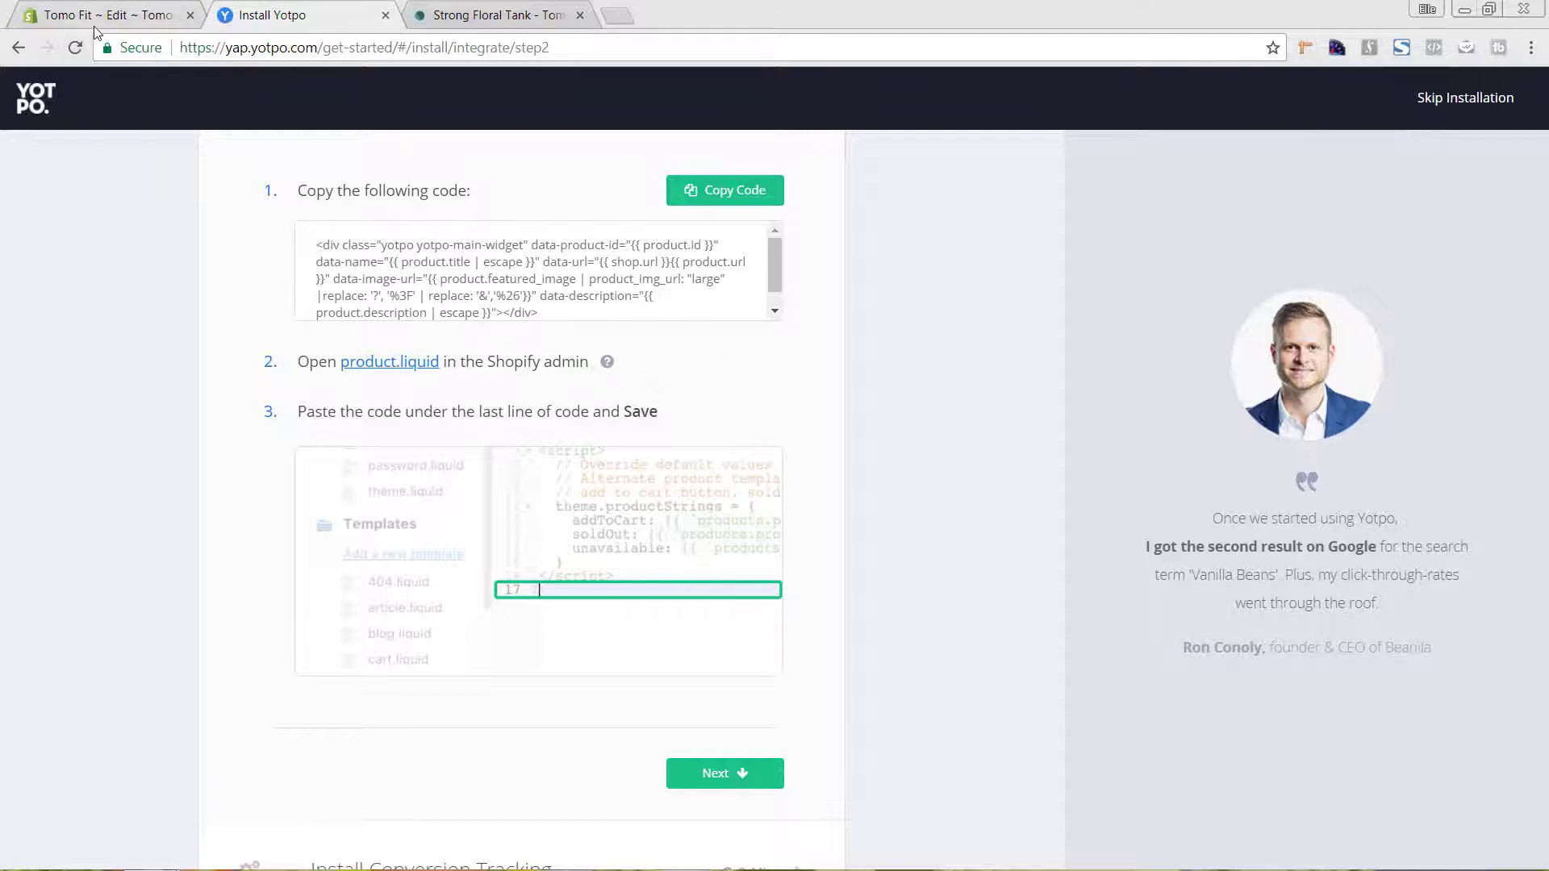
Open the product.liquid template and scroll down to the mission-bar include
click(108, 19)
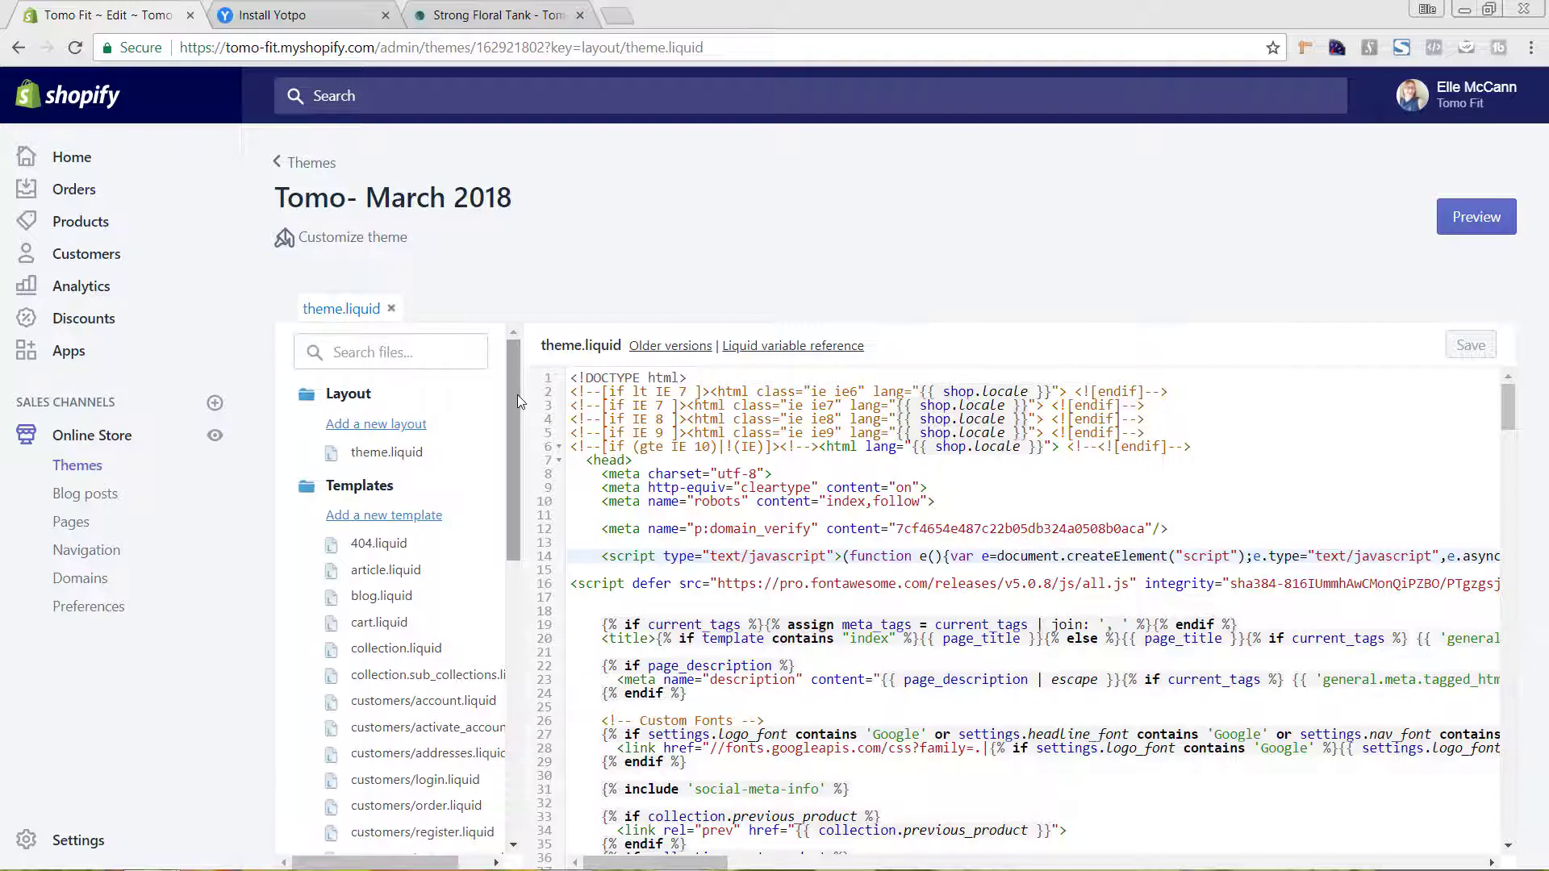
drag(517, 394, 511, 714)
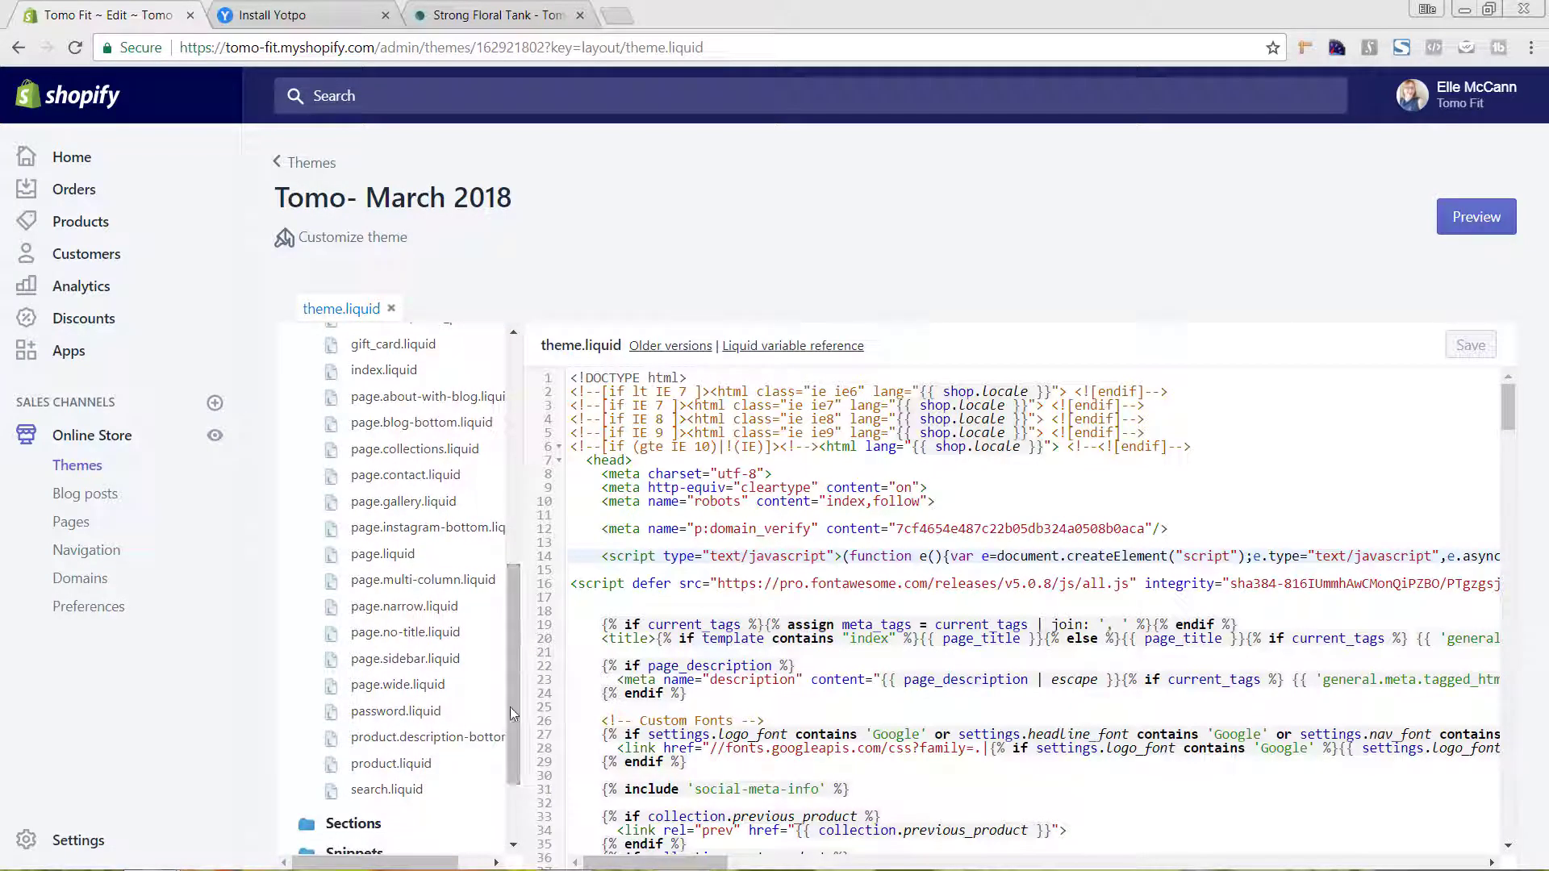
click(407, 771)
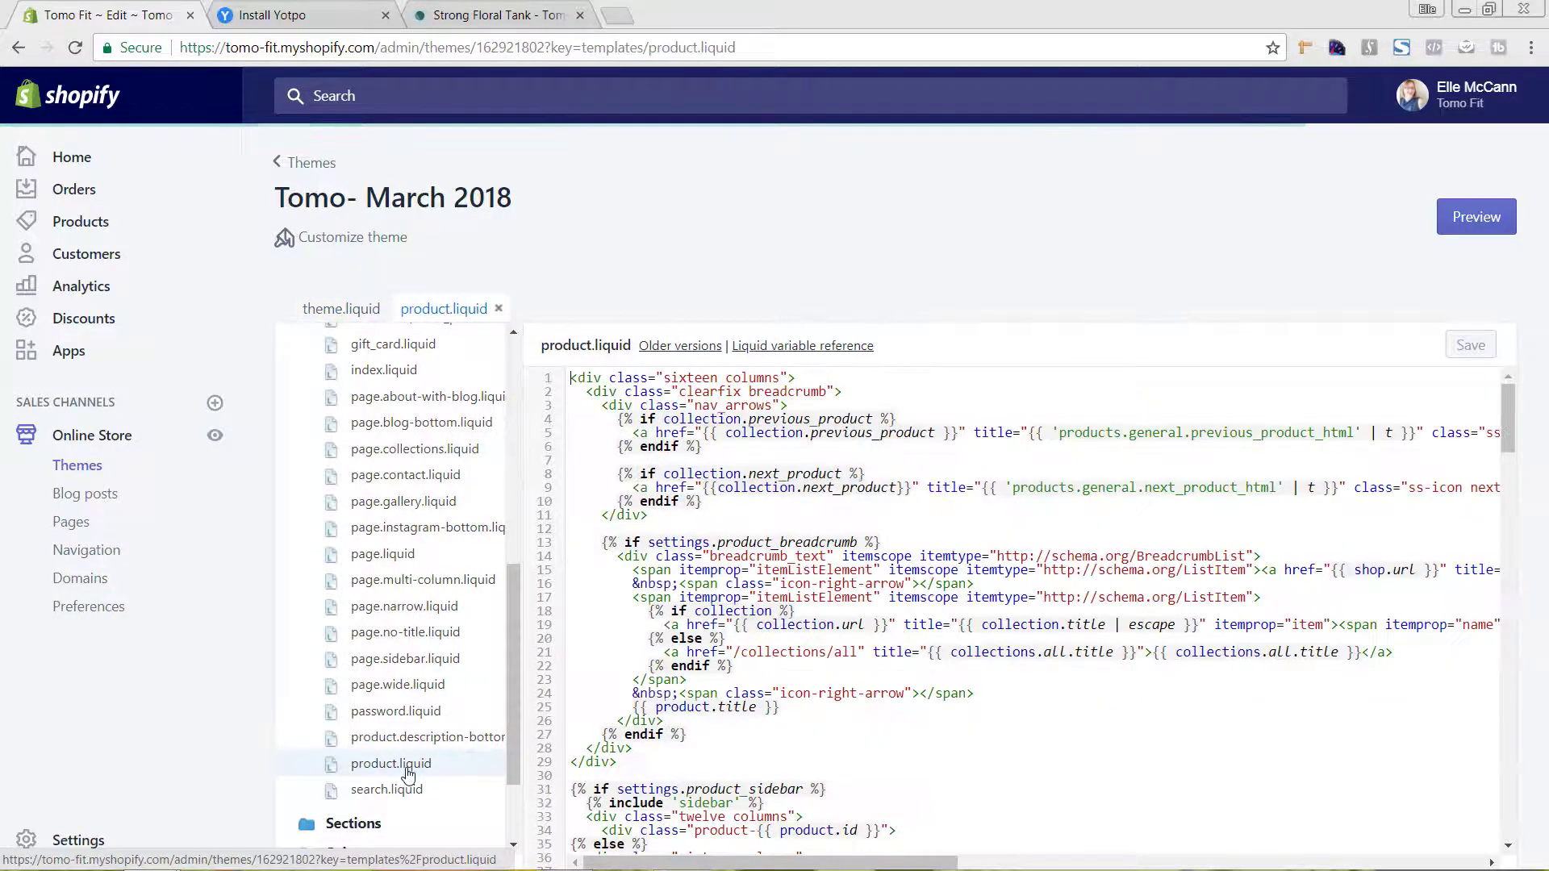
scroll(975, 552, down, 3)
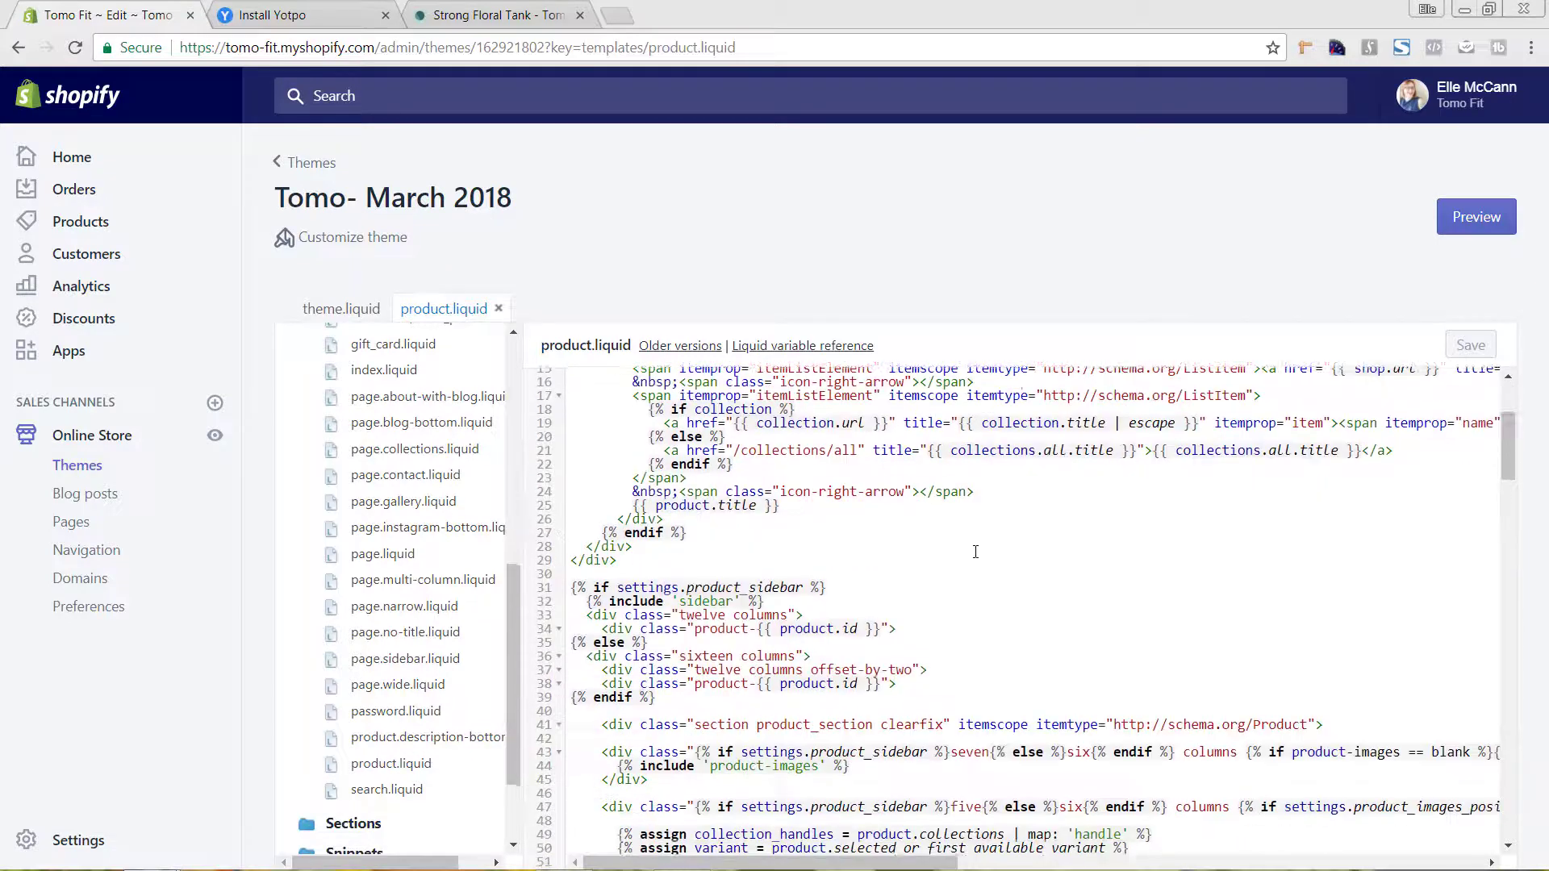
scroll(976, 552, down, 8)
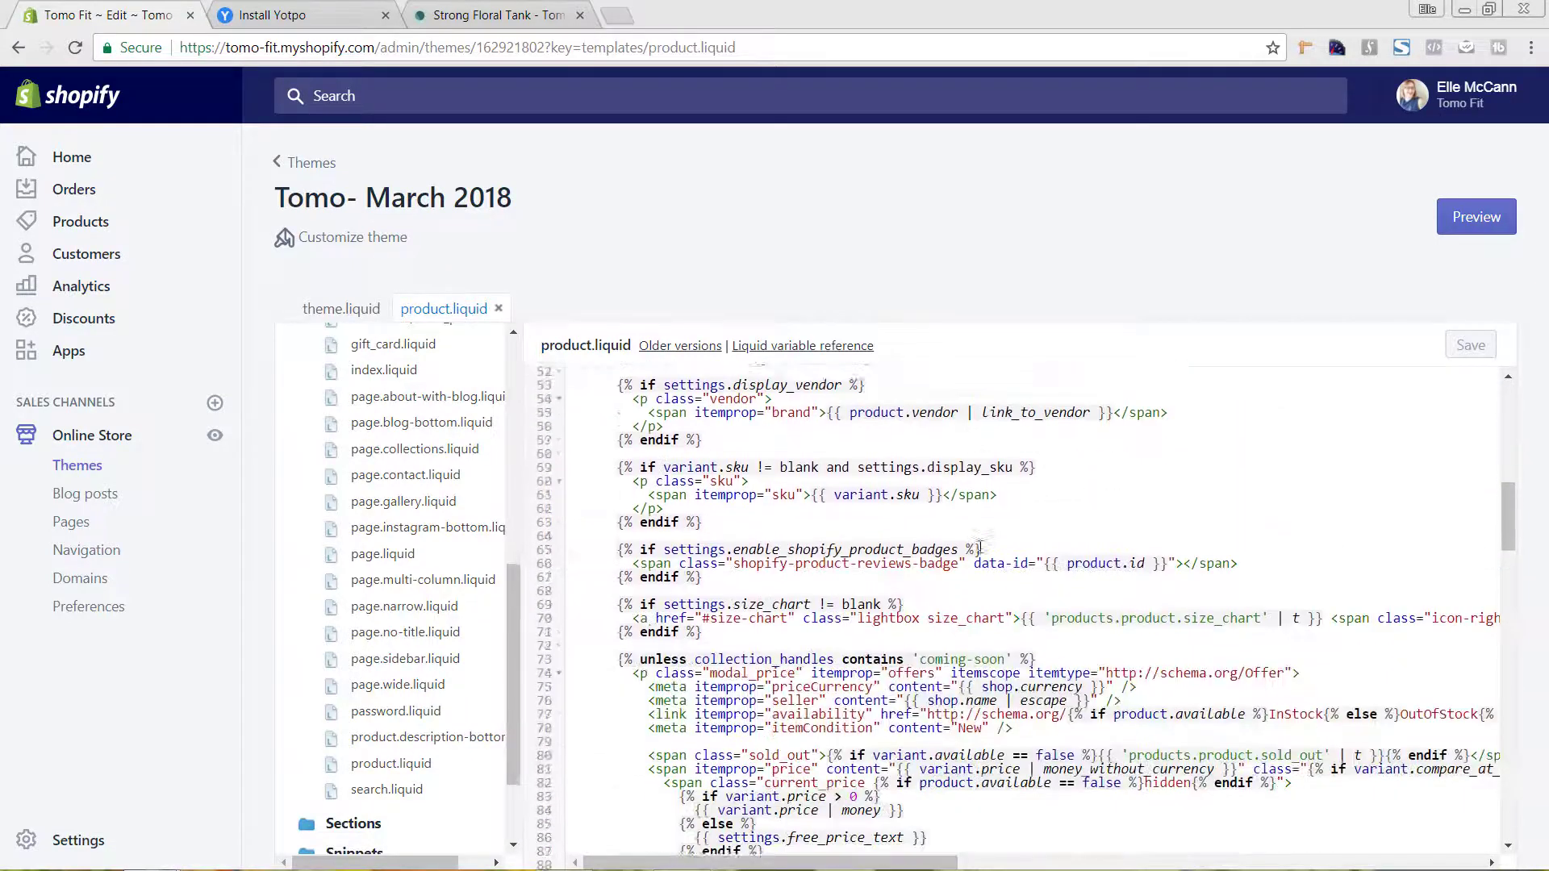
scroll(981, 548, down, 10)
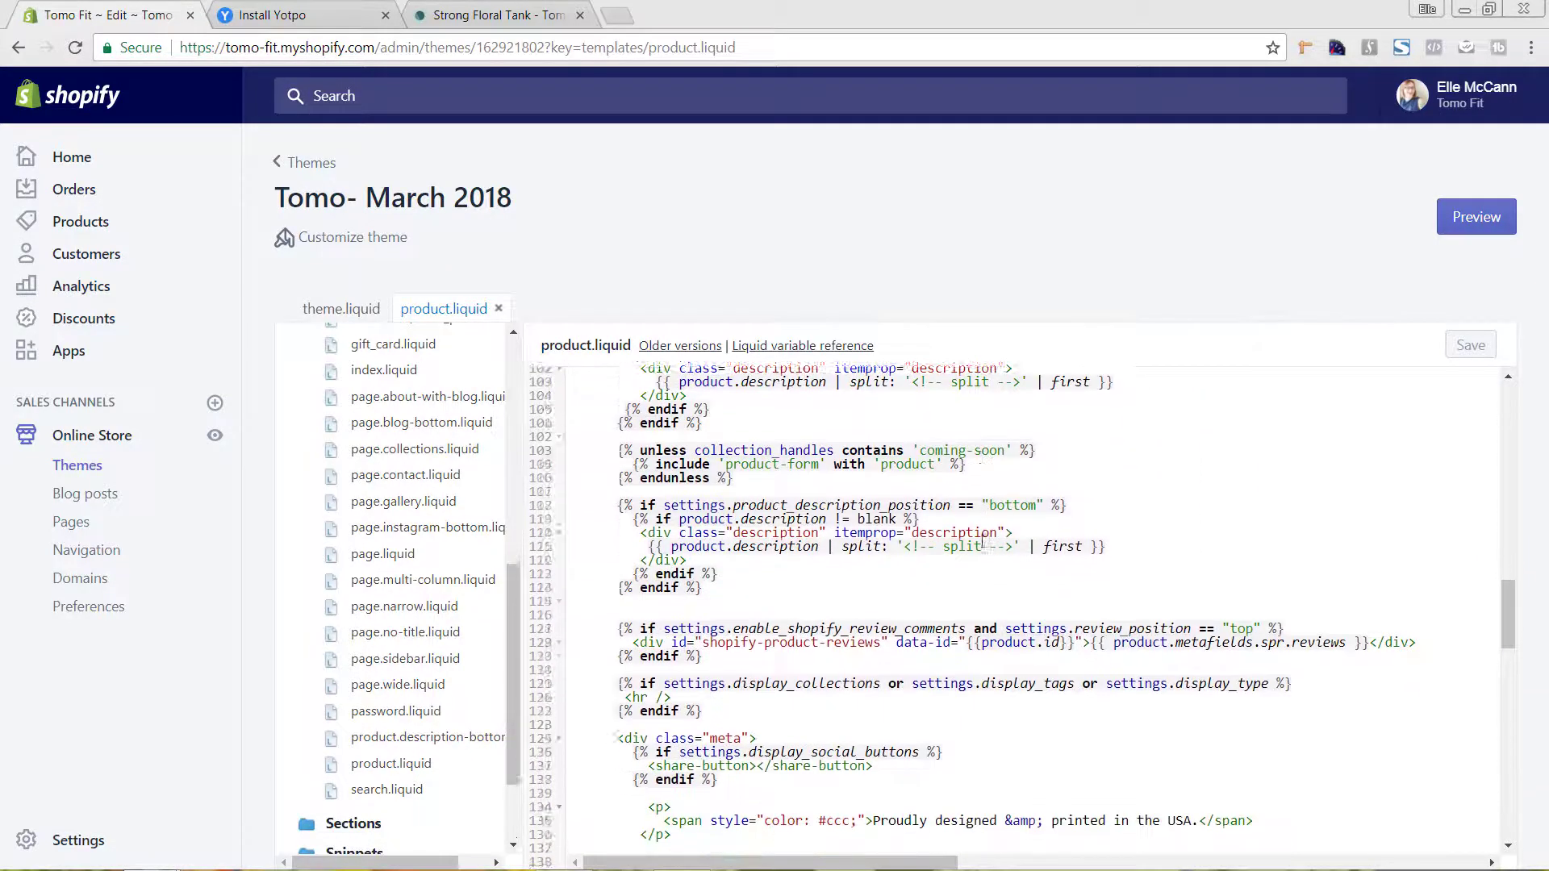
scroll(984, 544, down, 6)
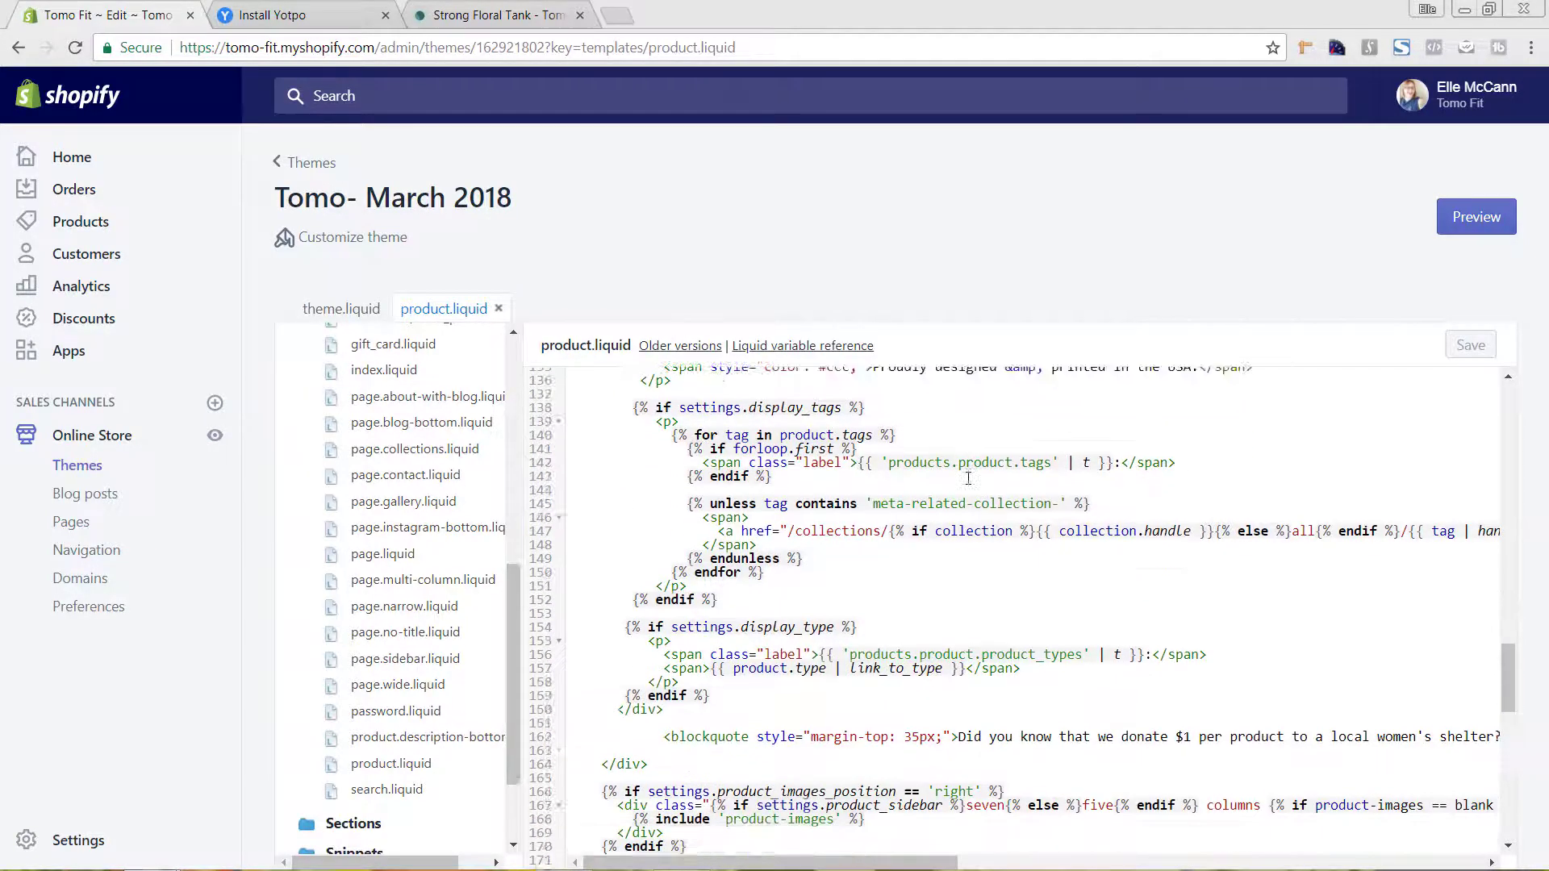
scroll(976, 485, down, 10)
scroll(968, 479, down, 4)
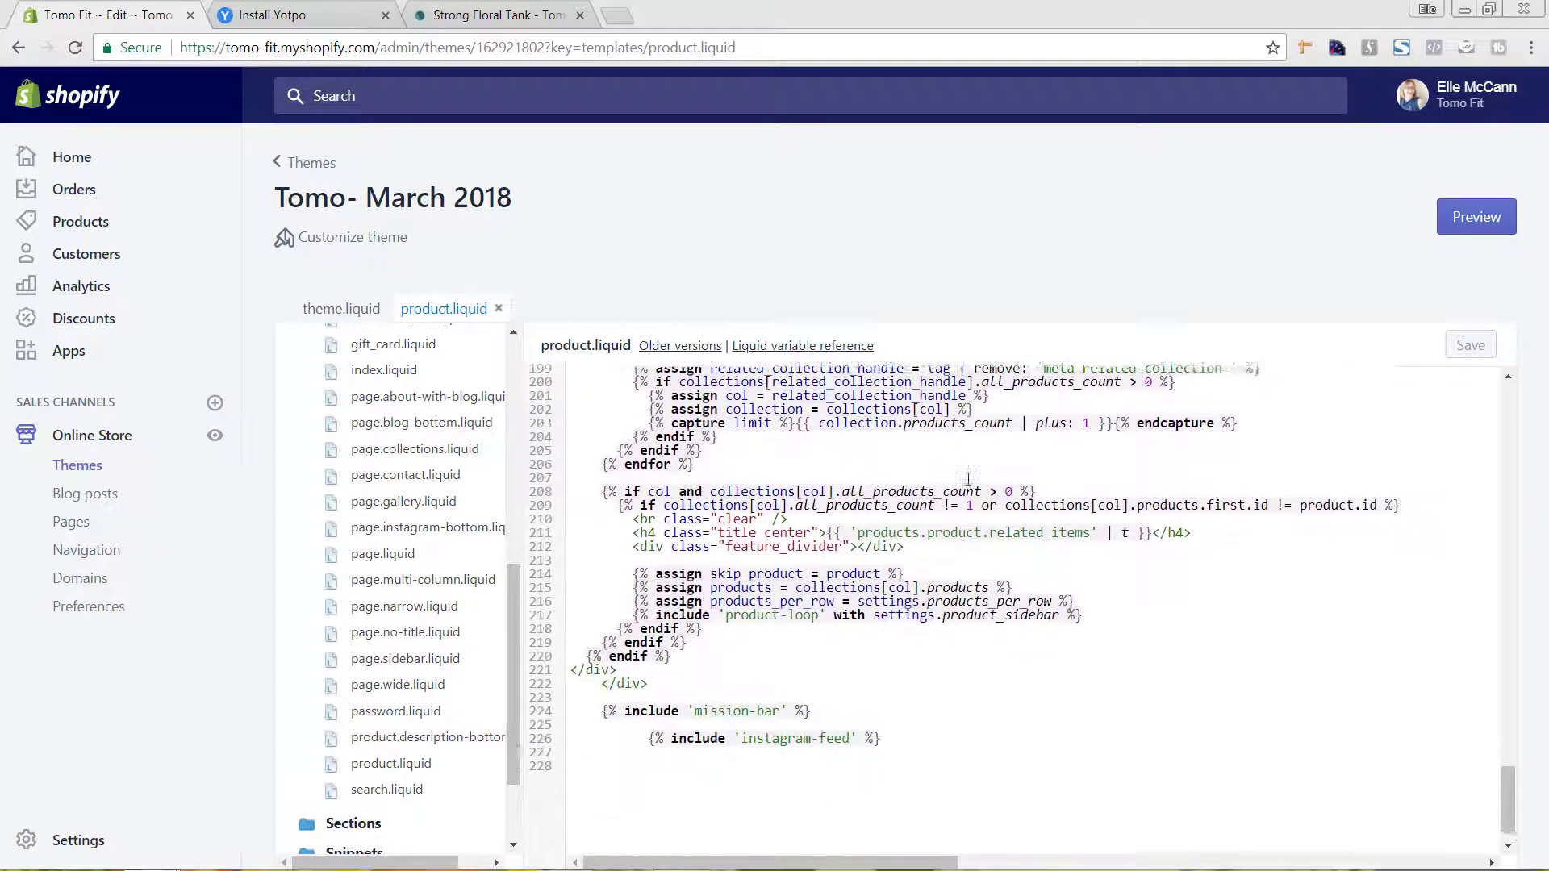
Paste the Yotpo widget code on line 226 below the mission-bar include and save
click(841, 697)
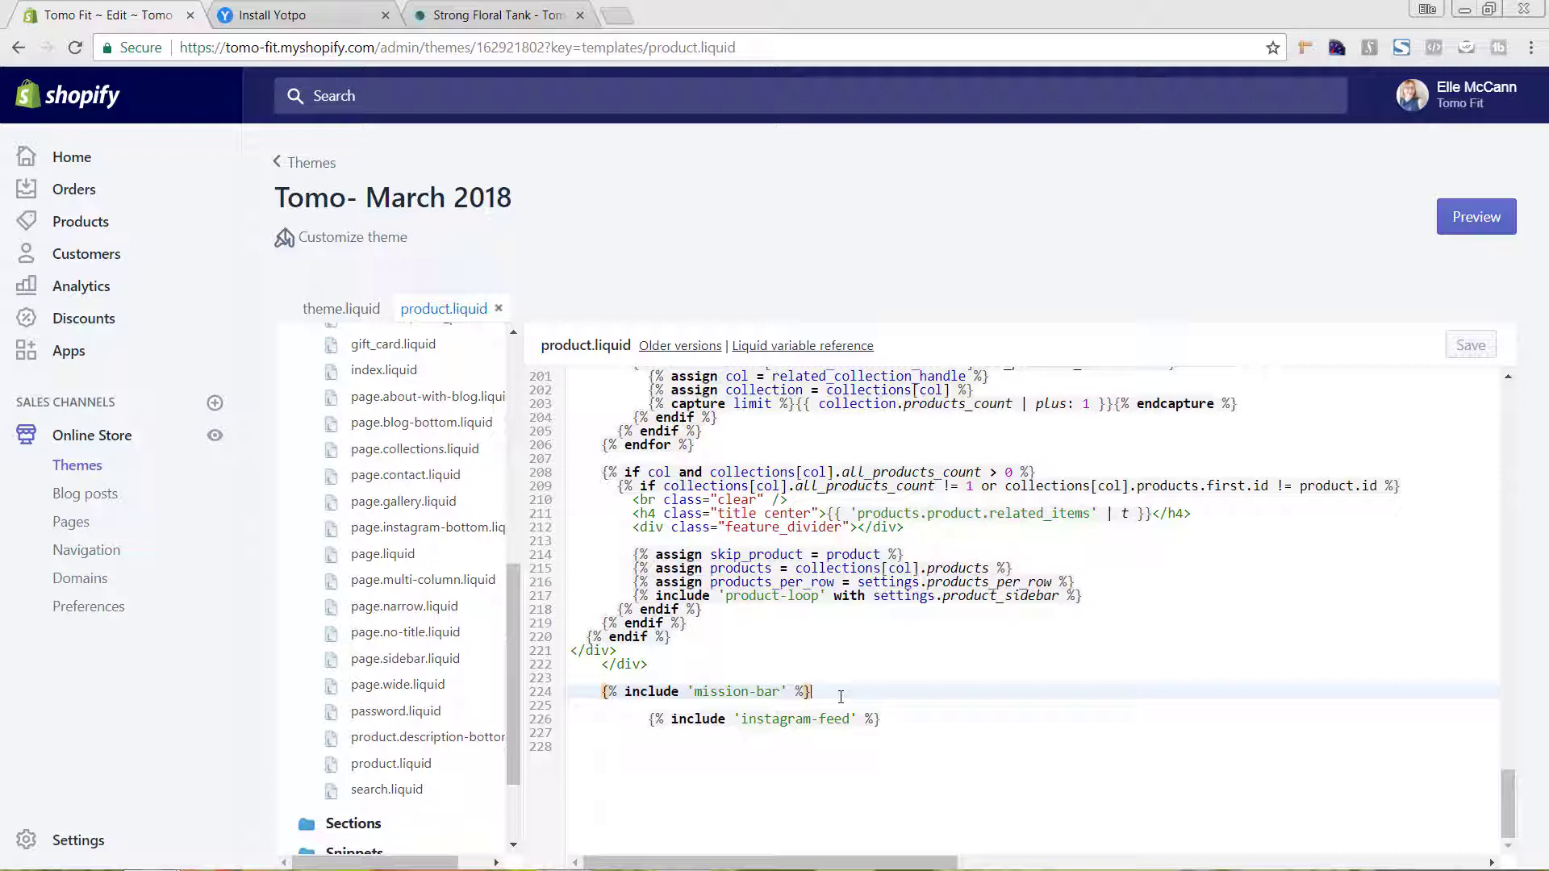
key(Return)
key(Return)
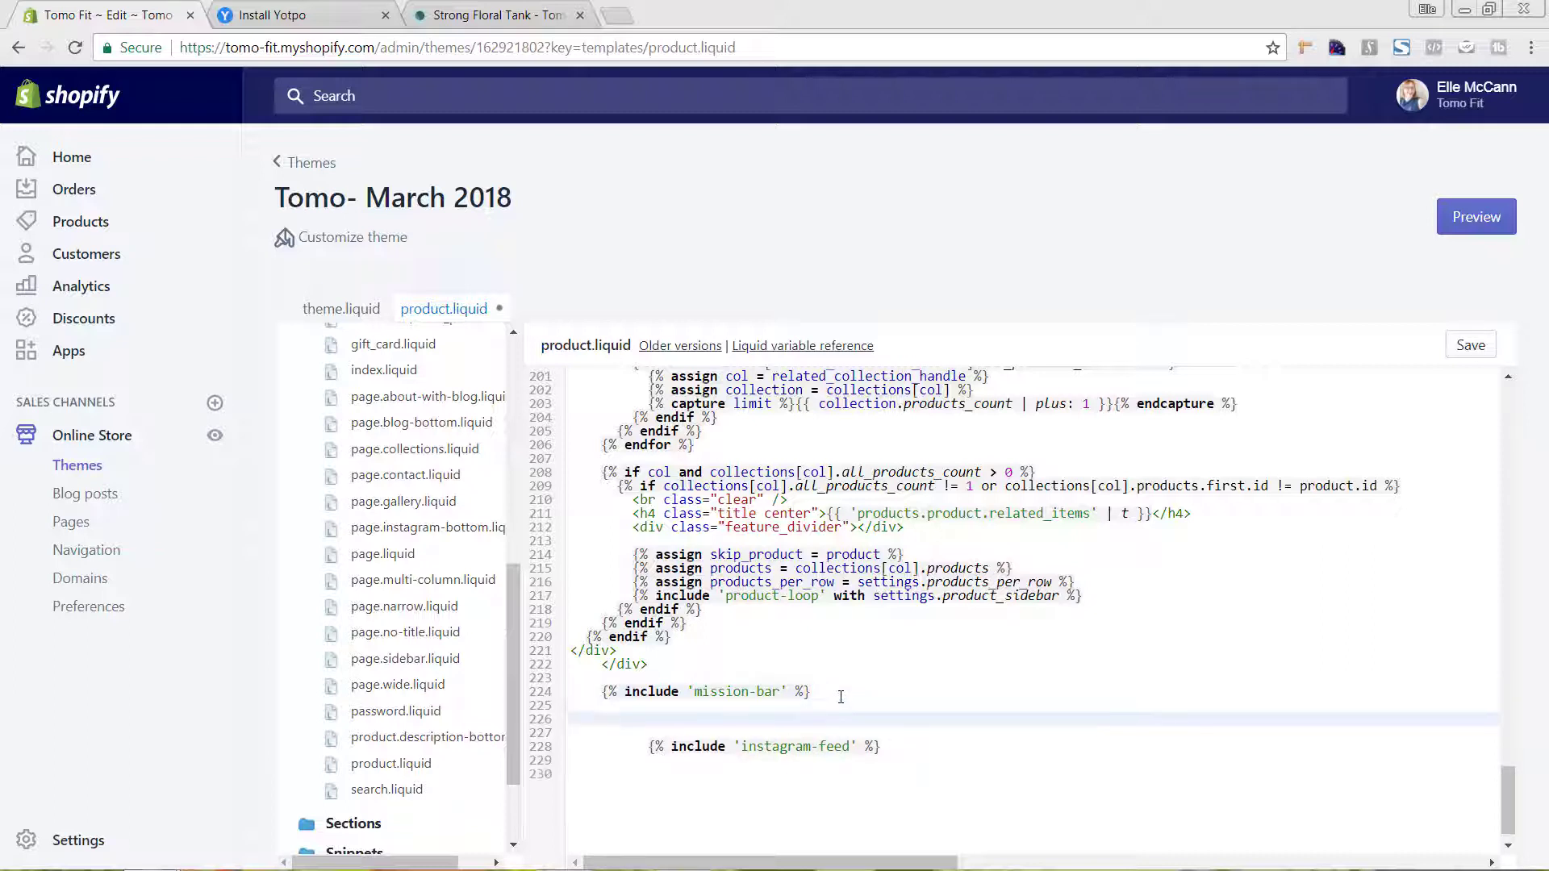
key(ctrl+v)
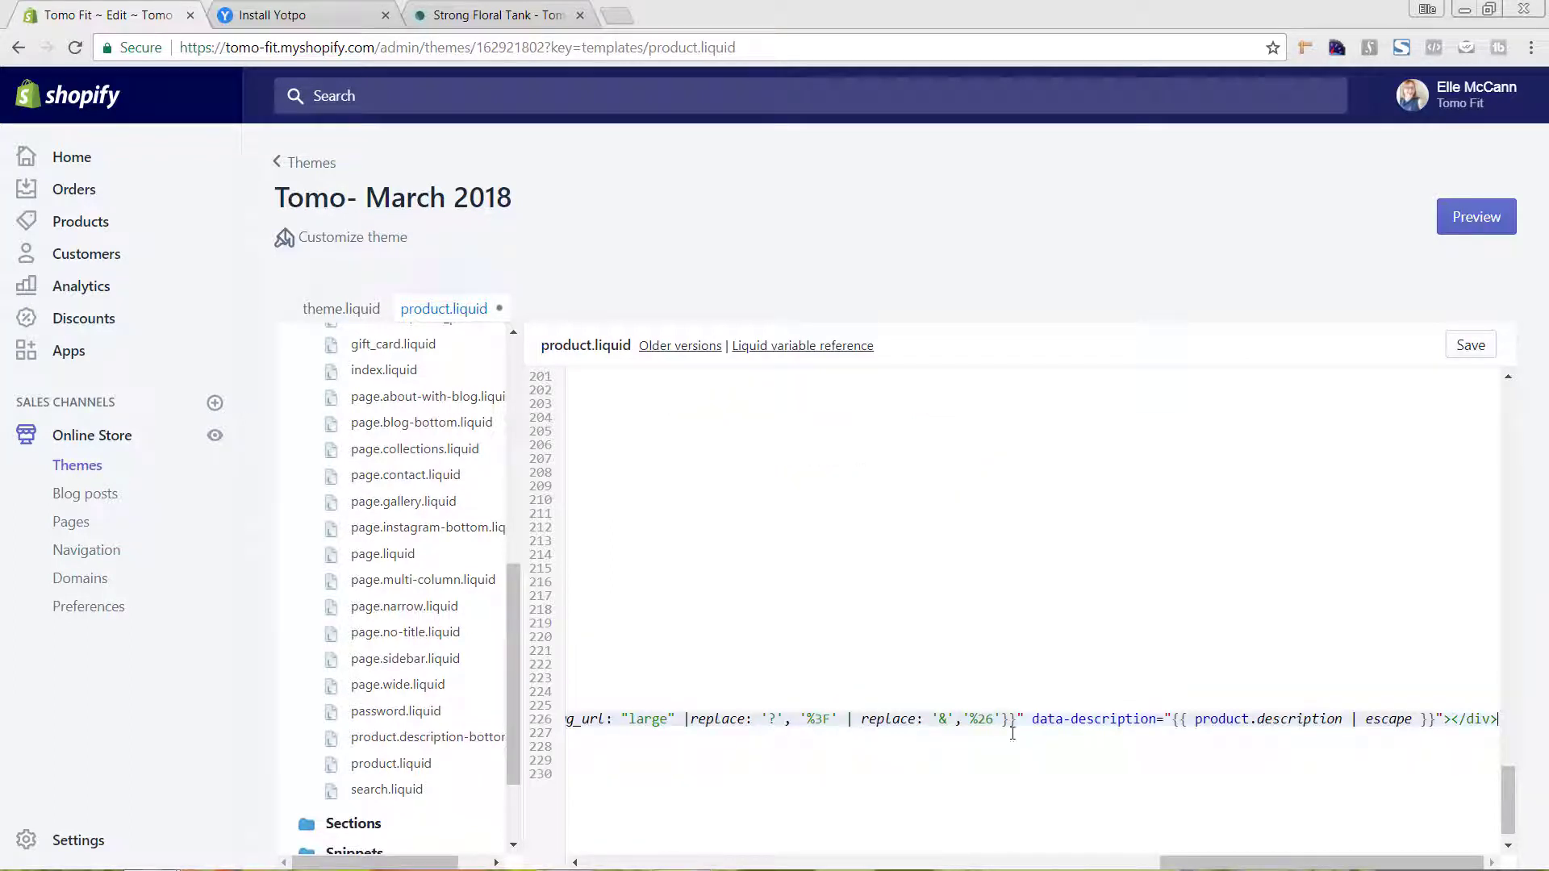
drag(1171, 862, 518, 827)
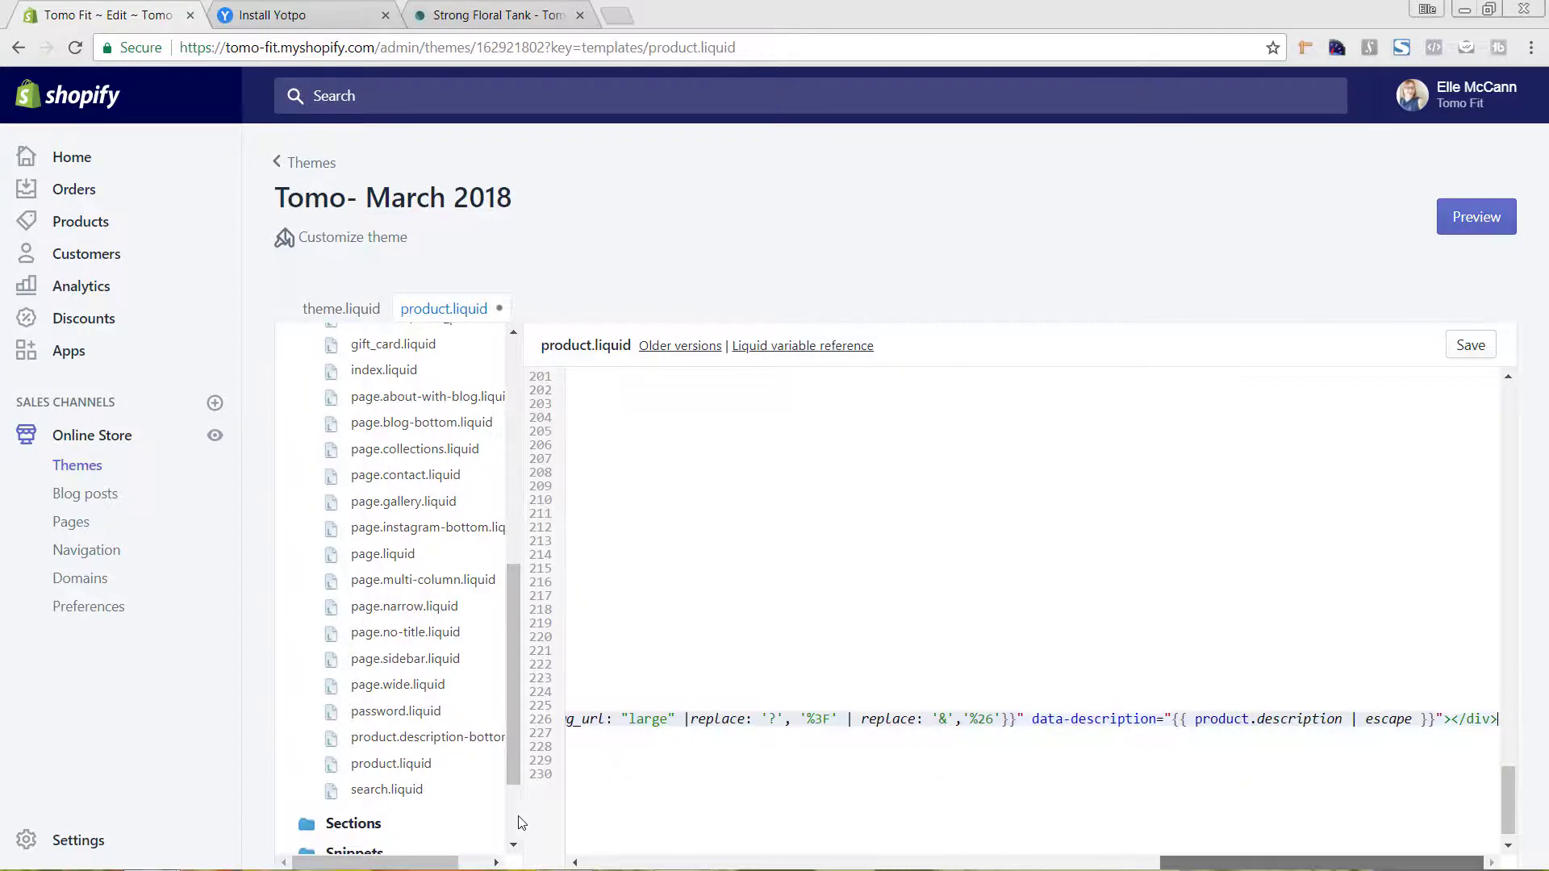
click(1470, 344)
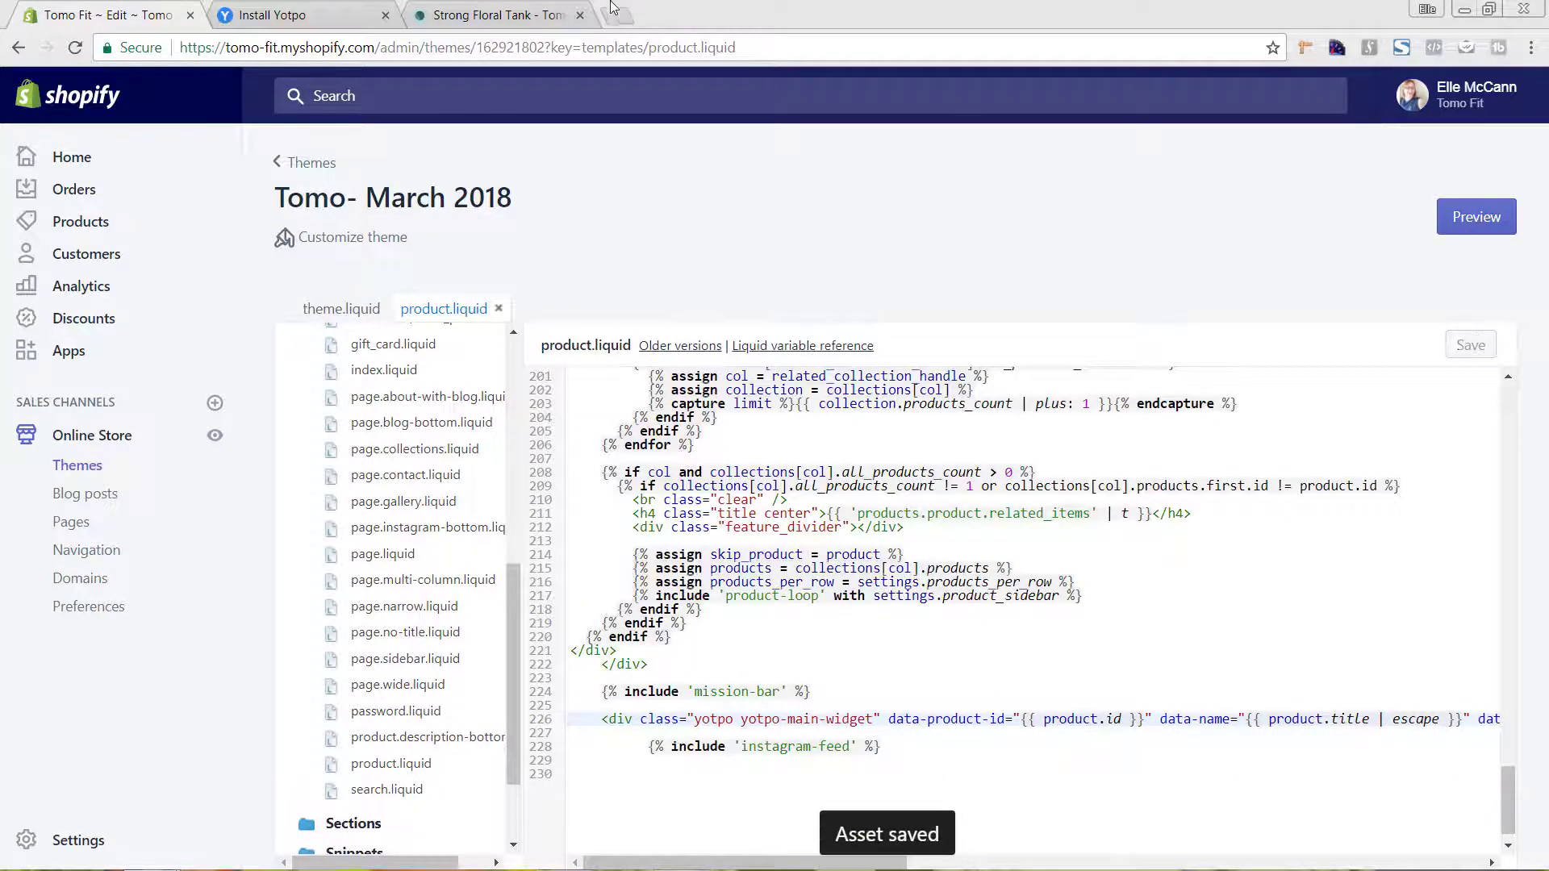
Advance Yotpo to Install Conversion Tracking and copy the tracking code
click(292, 12)
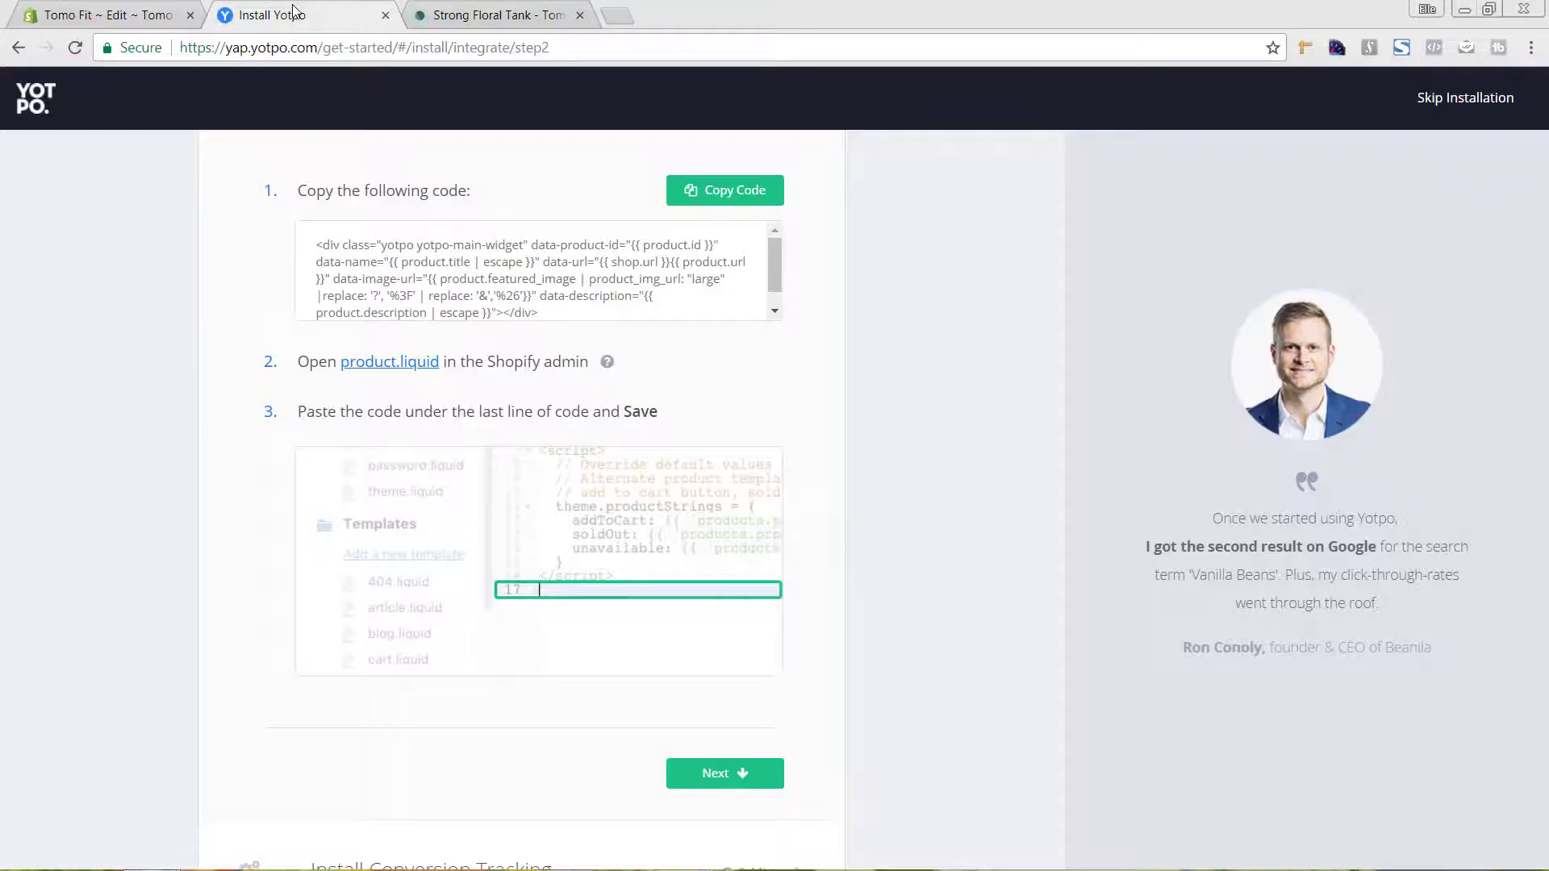
scroll(831, 686, down, 1)
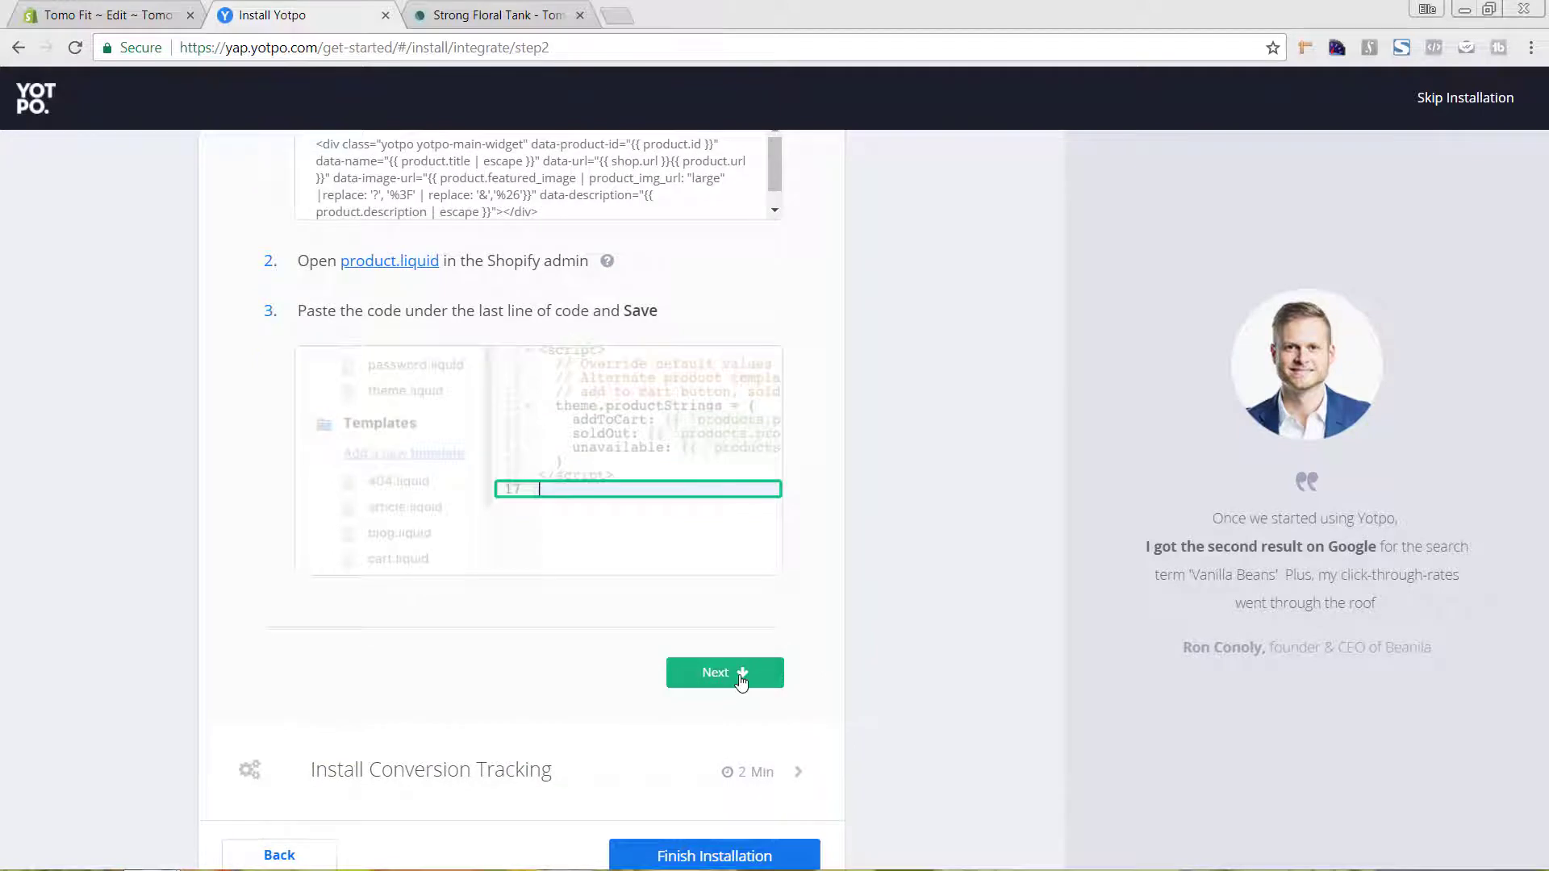
click(740, 676)
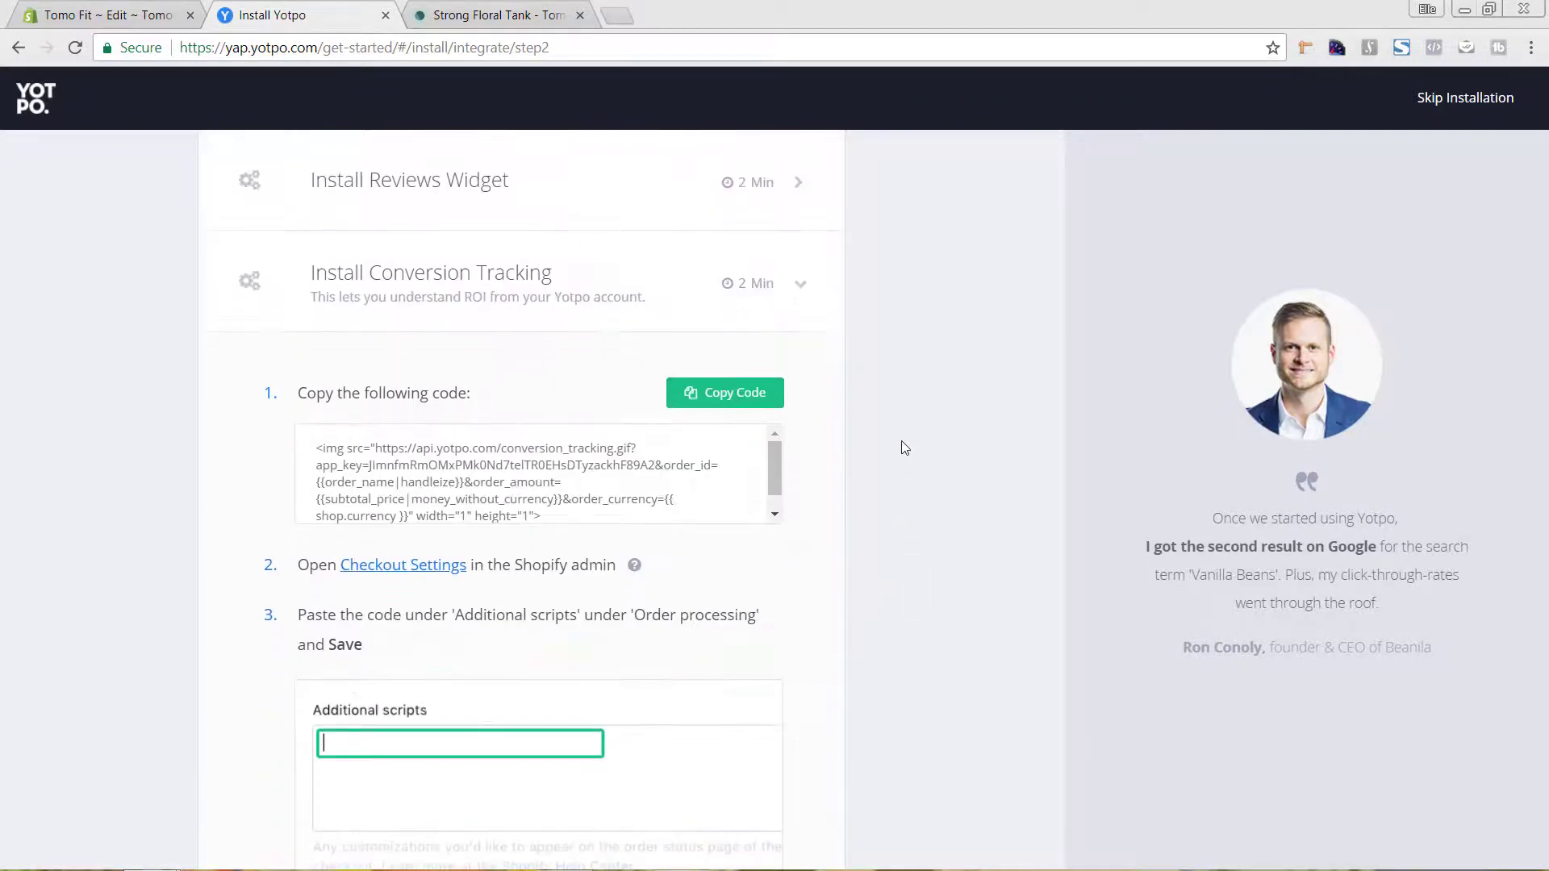
scroll(907, 444, down, 1)
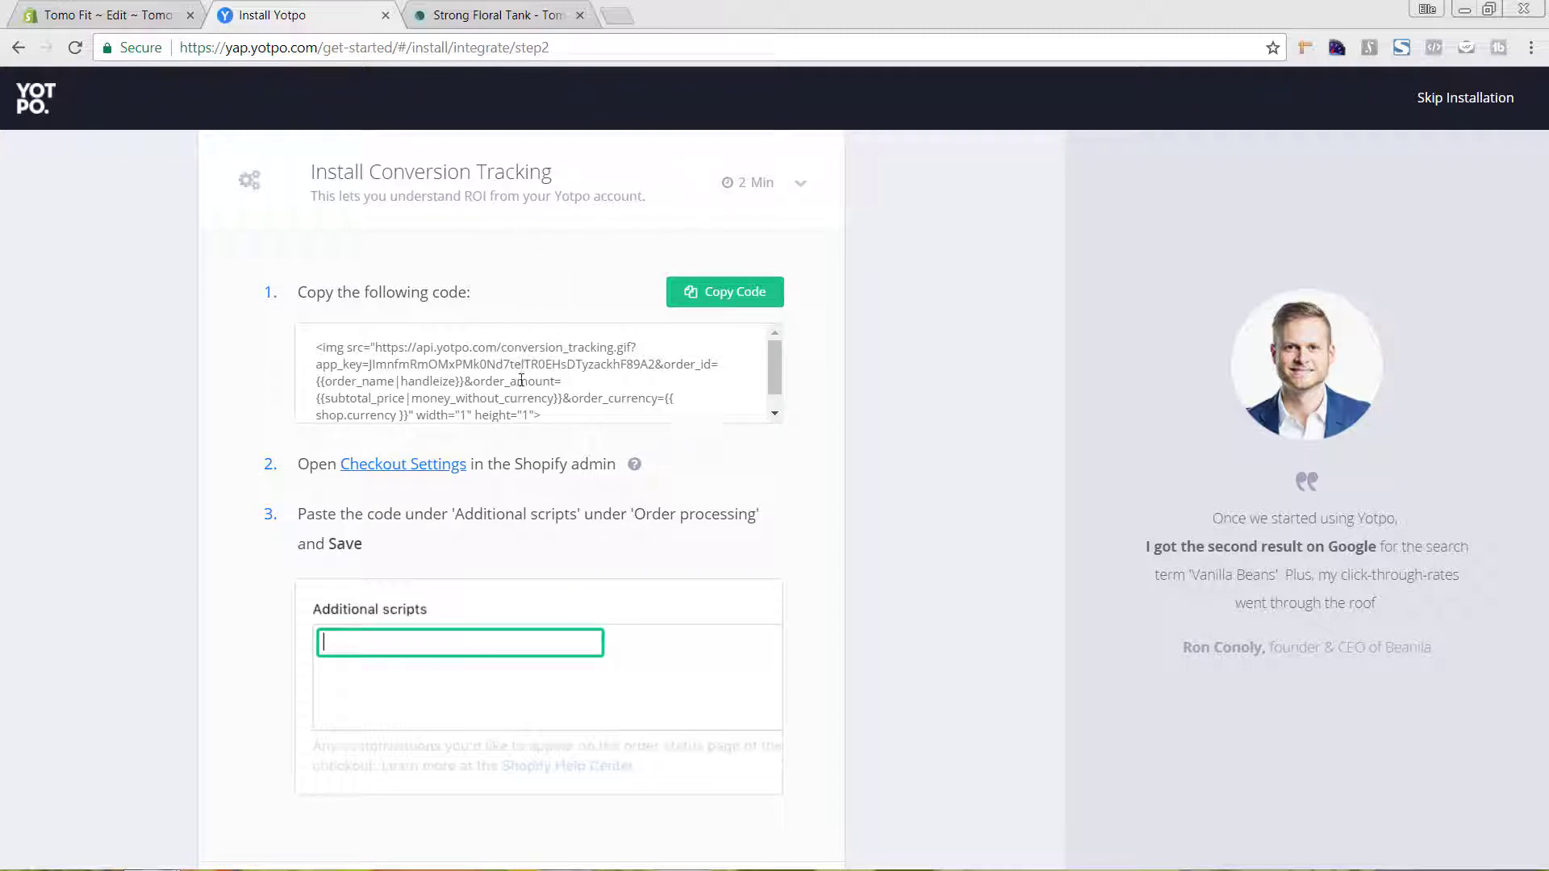
click(700, 295)
Open Shopify's Settings page in a new browser tab and switch to it
click(94, 11)
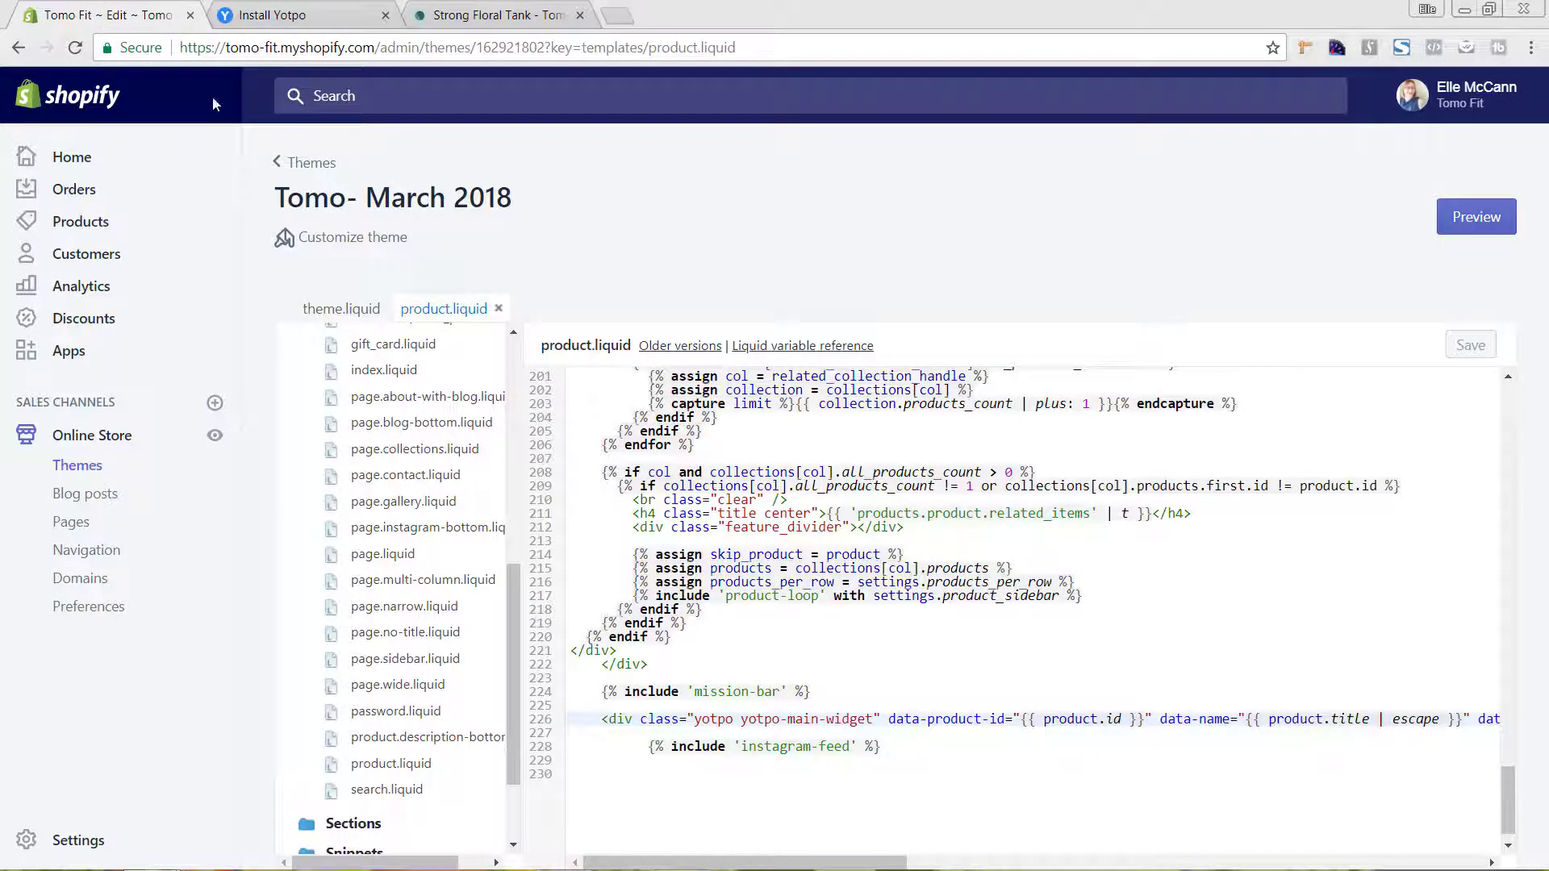
right_click(74, 847)
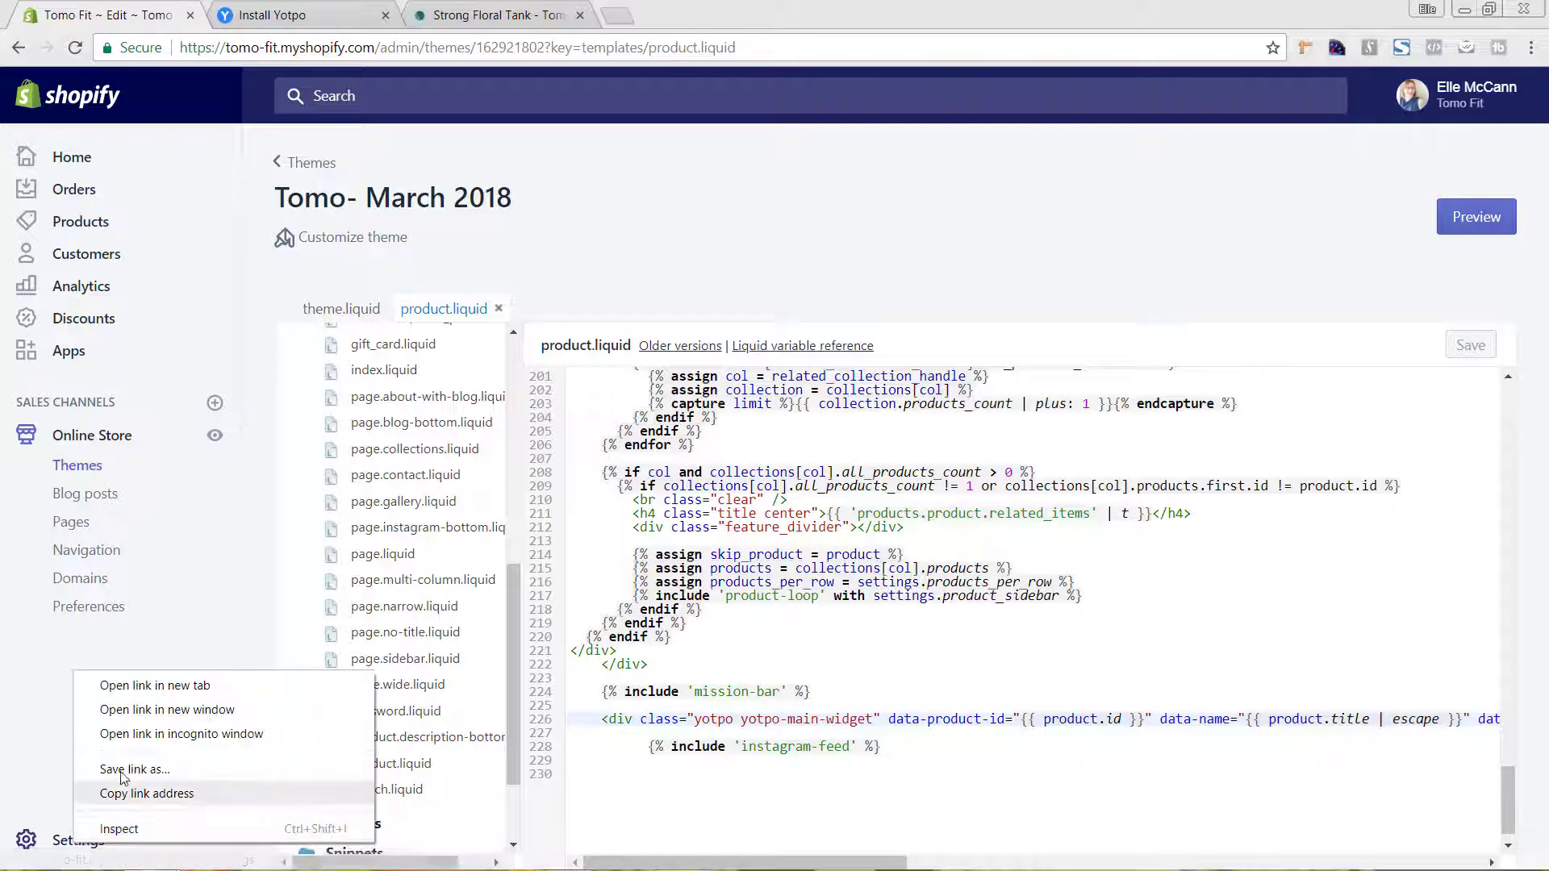
click(153, 689)
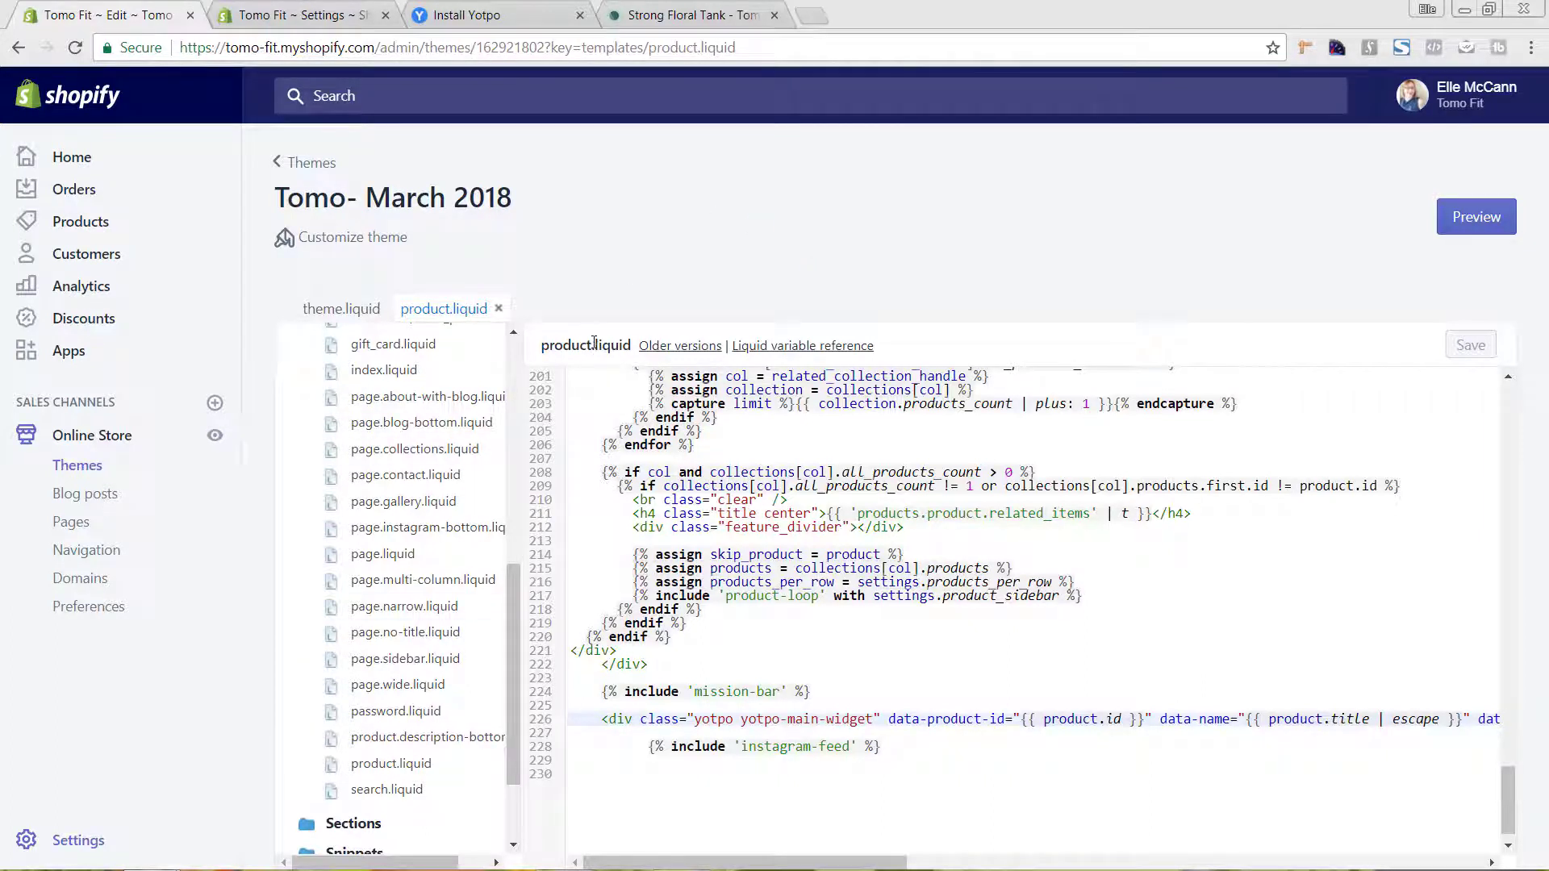
click(306, 18)
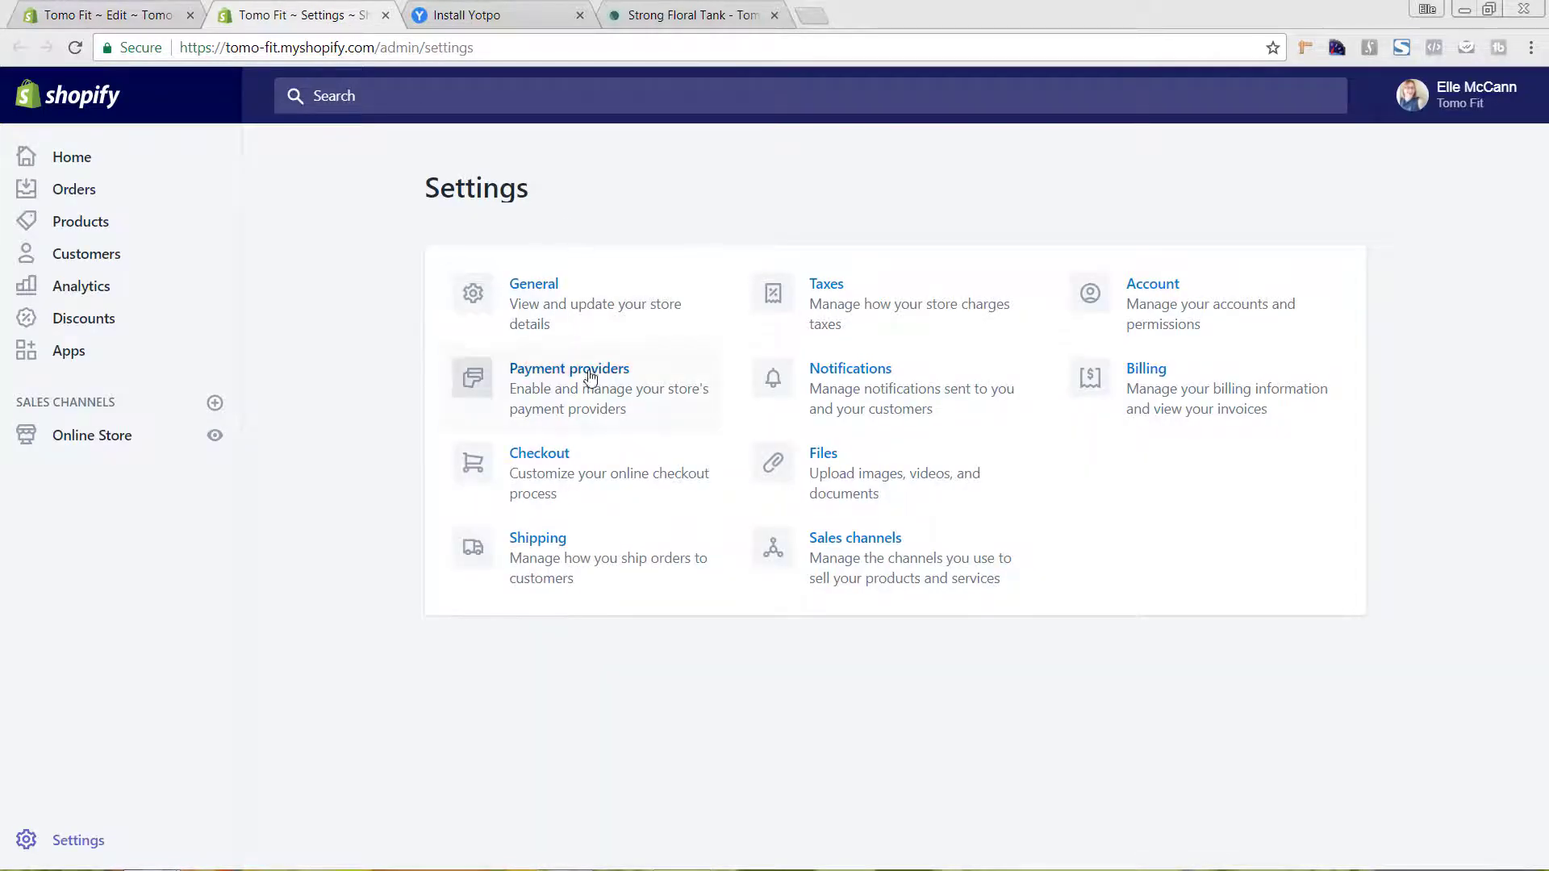
Paste the Yotpo conversion tracking script into Checkout's Additional scripts and save
click(548, 480)
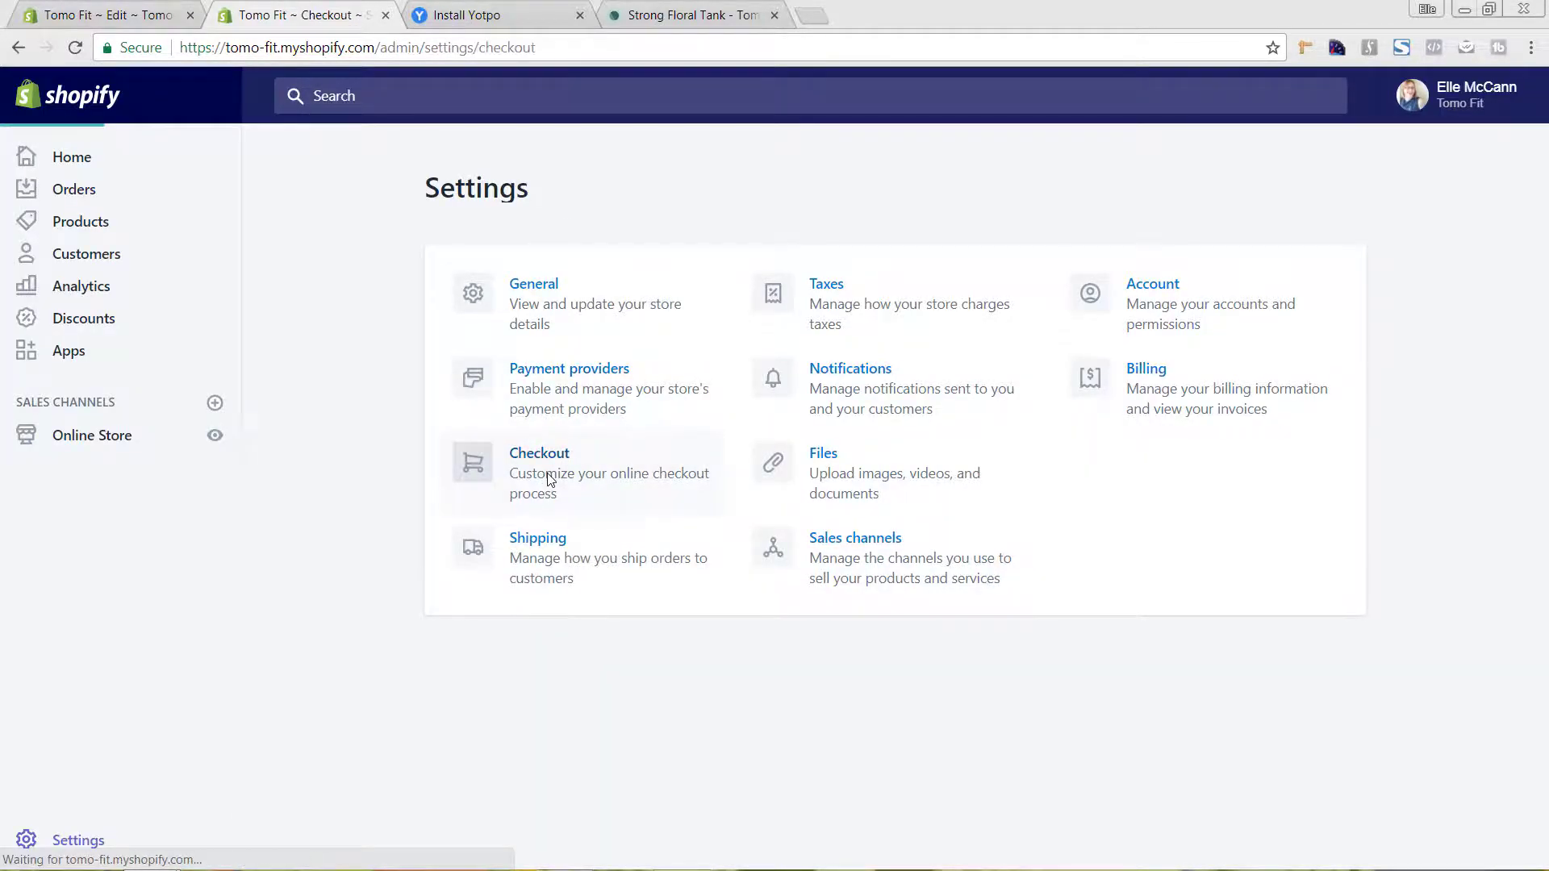
scroll(1295, 527, down, 12)
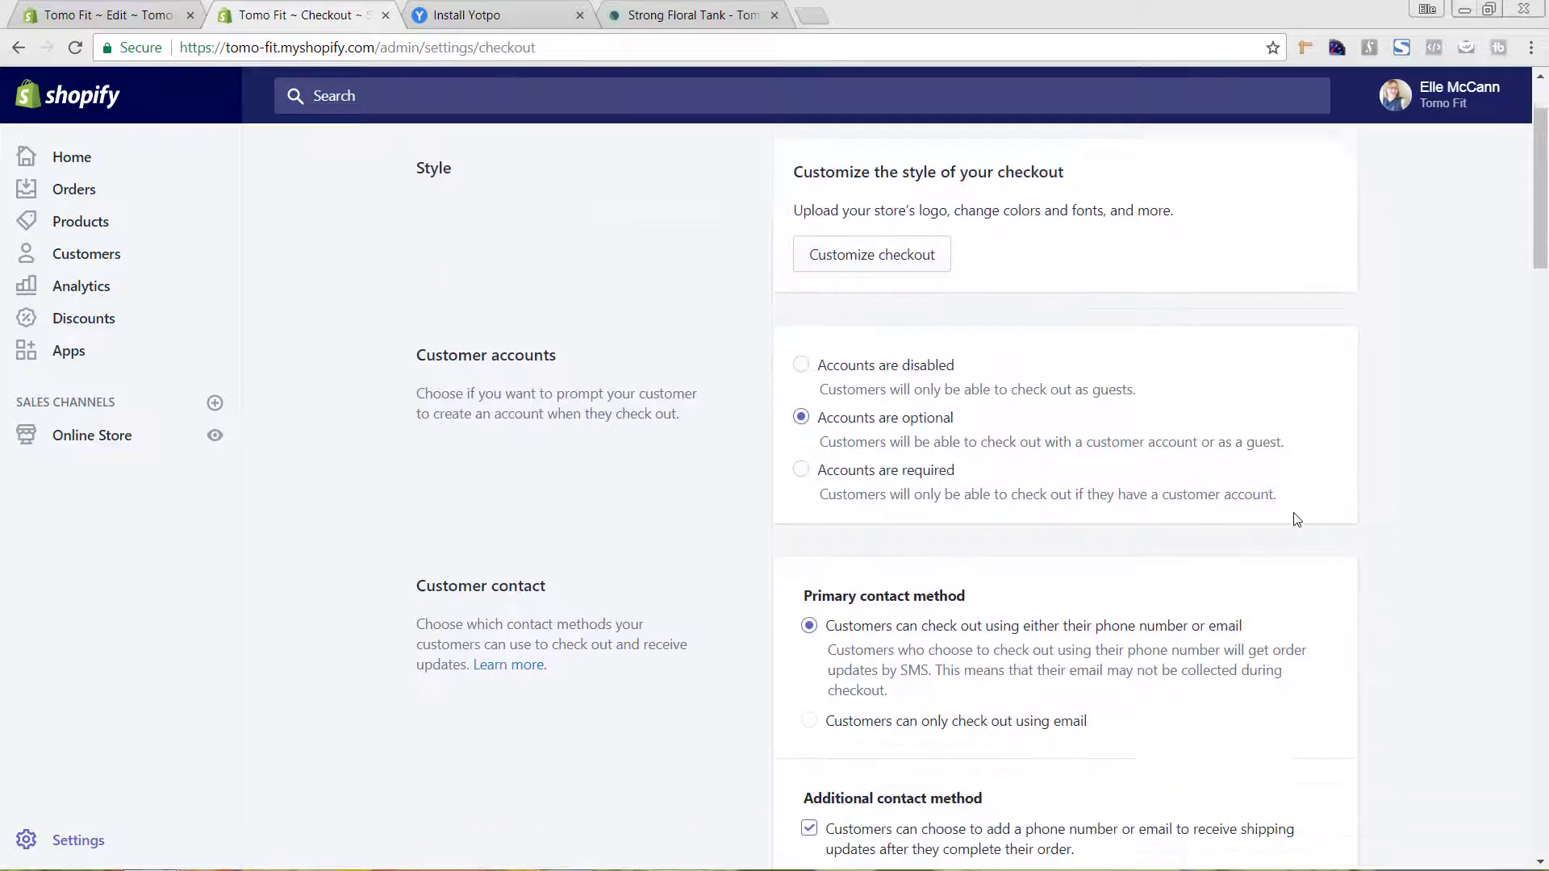
scroll(1307, 496, down, 12)
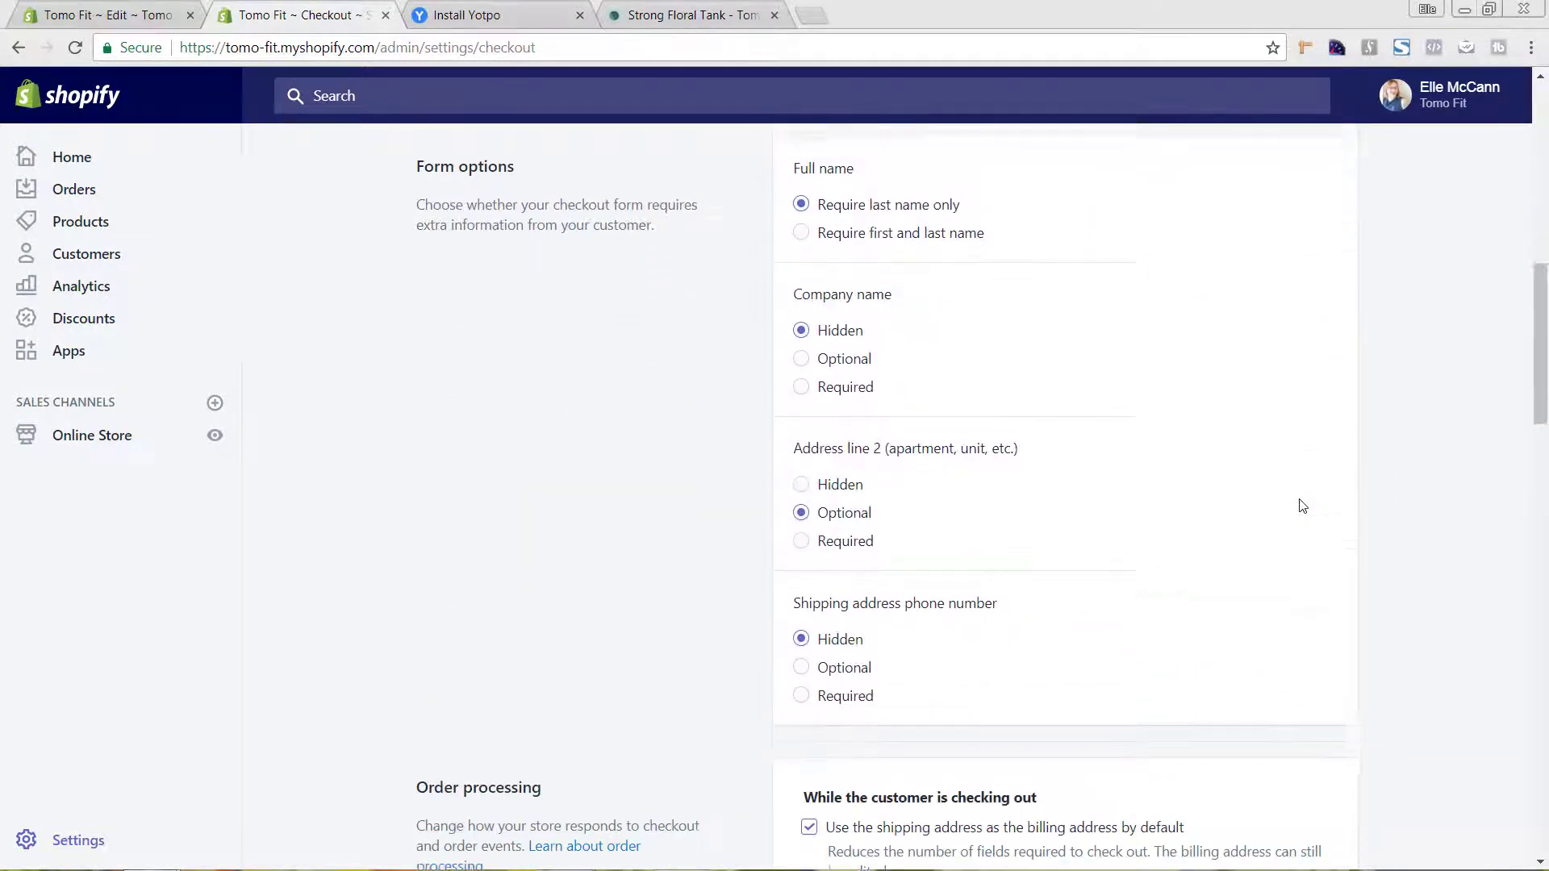
scroll(1311, 481, down, 4)
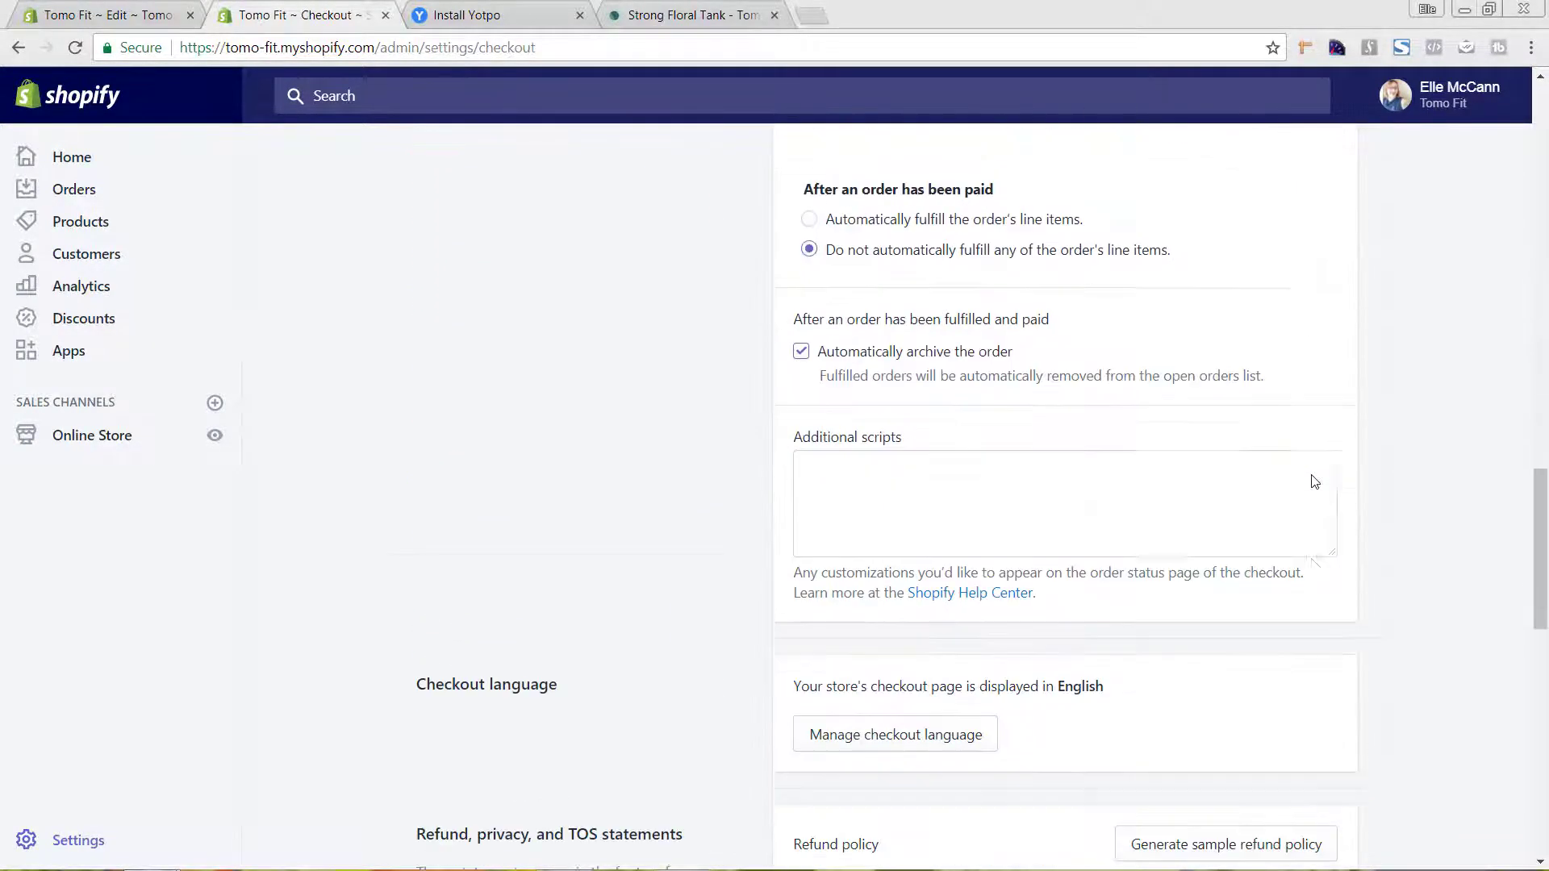
click(887, 431)
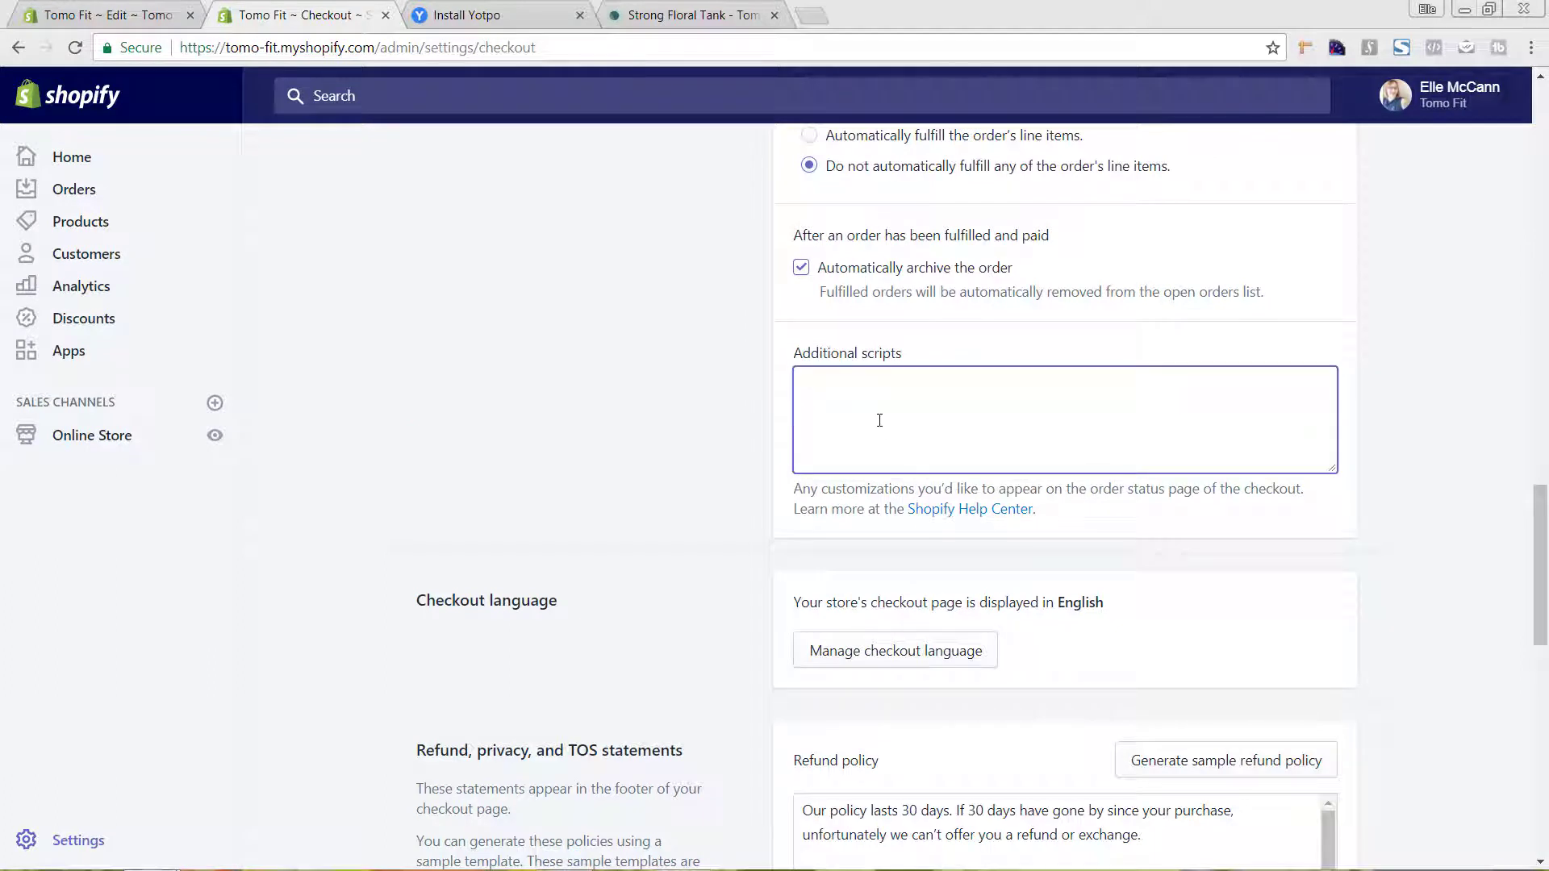
text(<img src="https://api.yotpo.com/conversion_tracking.gif?app_key=JlmnfmRmOMxPMk0Nd7telTR0EHsDTyzackhF89A2&order_id={{order_name|handleize}}&order_amount={{subtotal_price|money_without_currency}}&order_currency={{ shop.currency }}" width="1" height="1">)
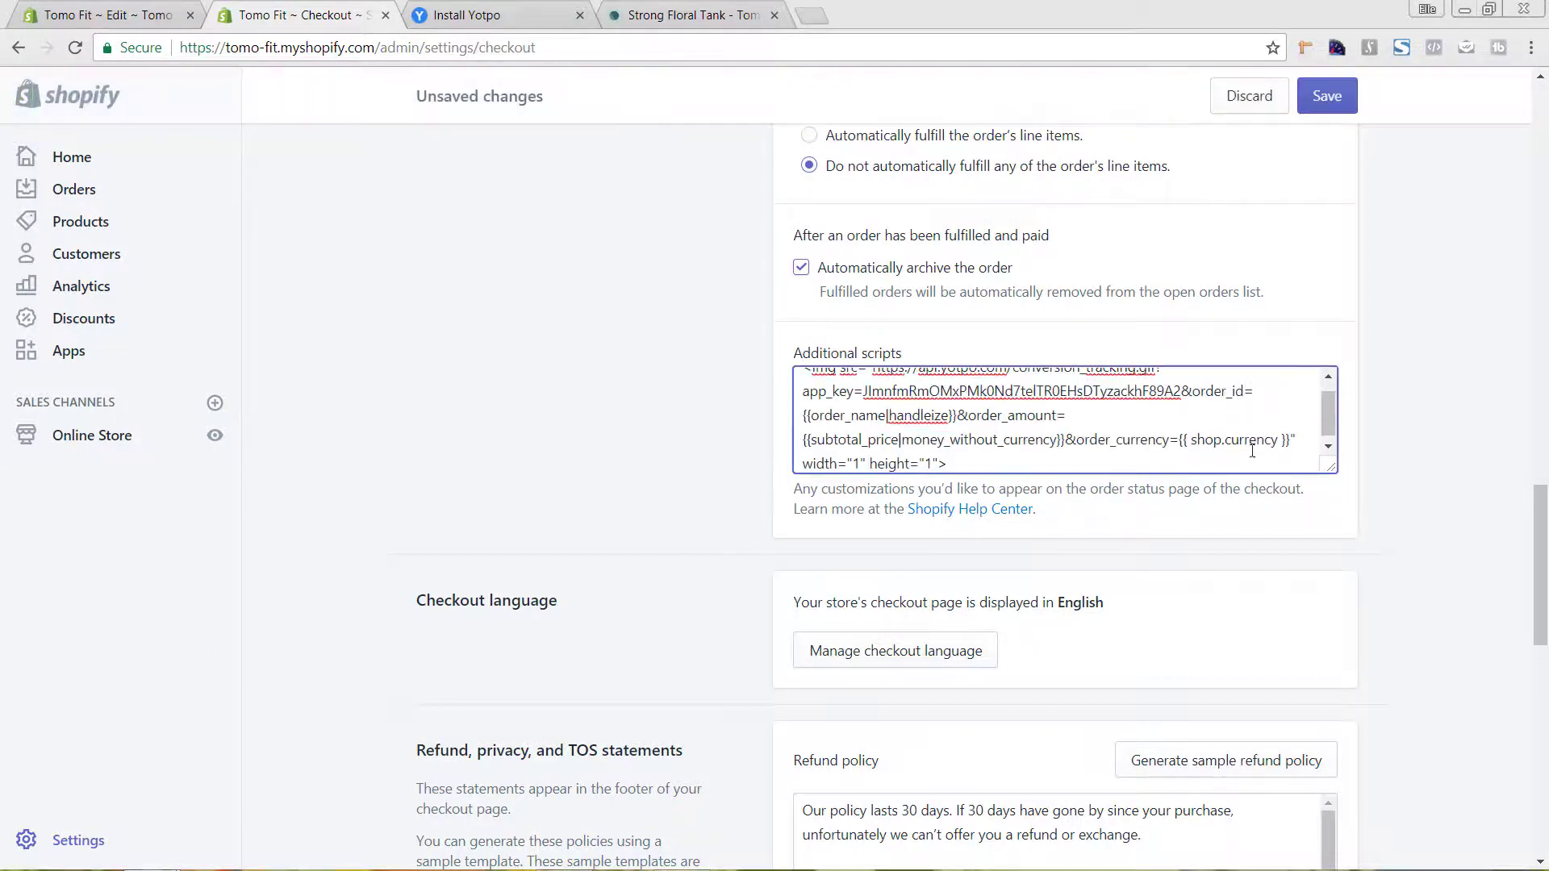
drag(1328, 415, 1333, 379)
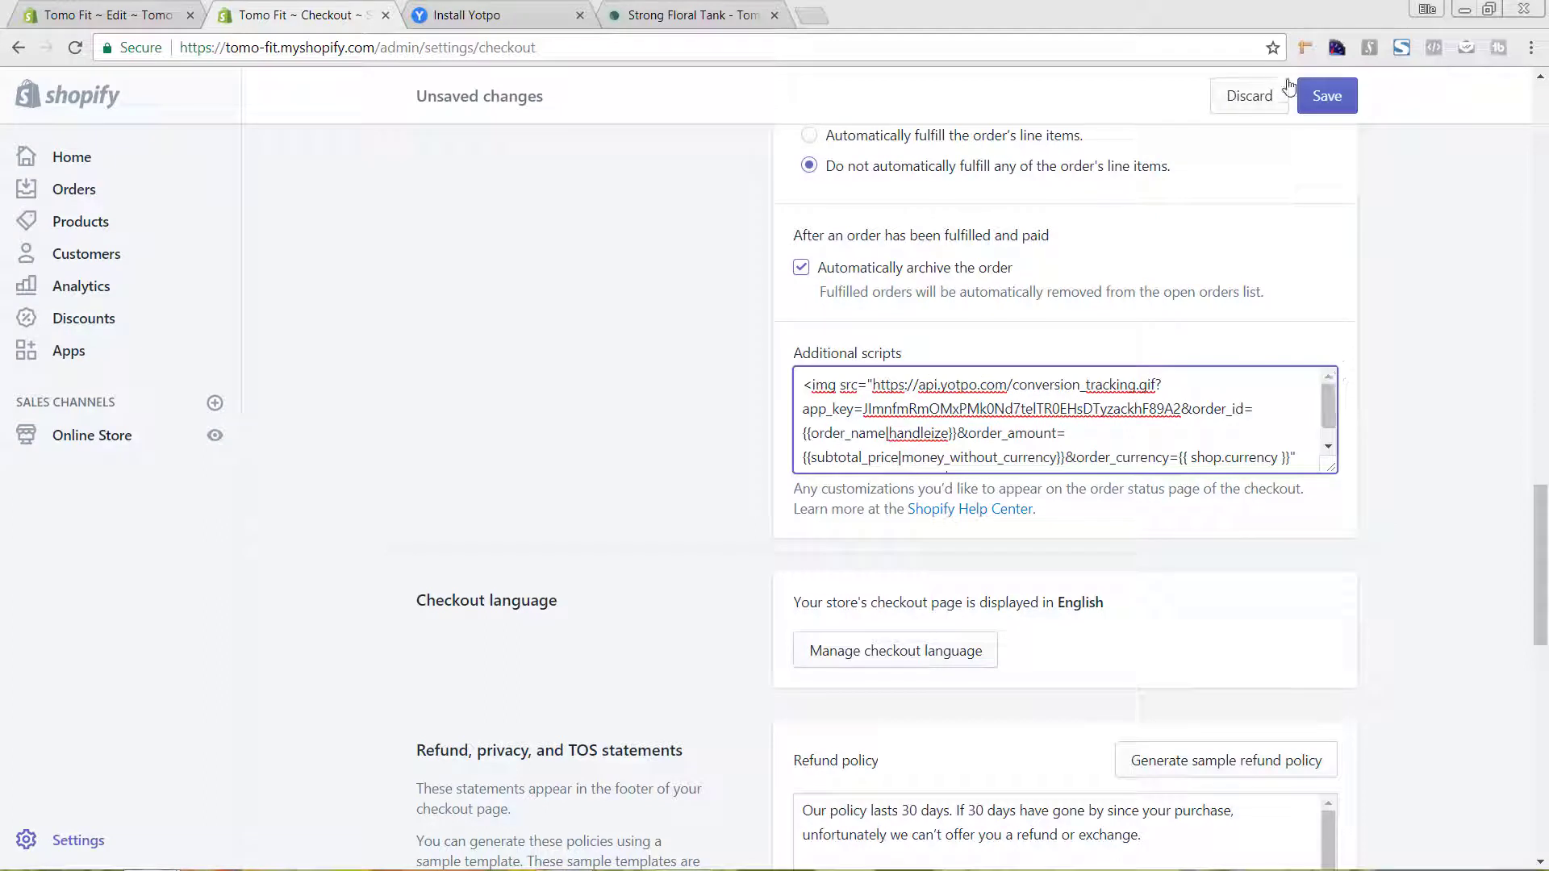
click(1330, 96)
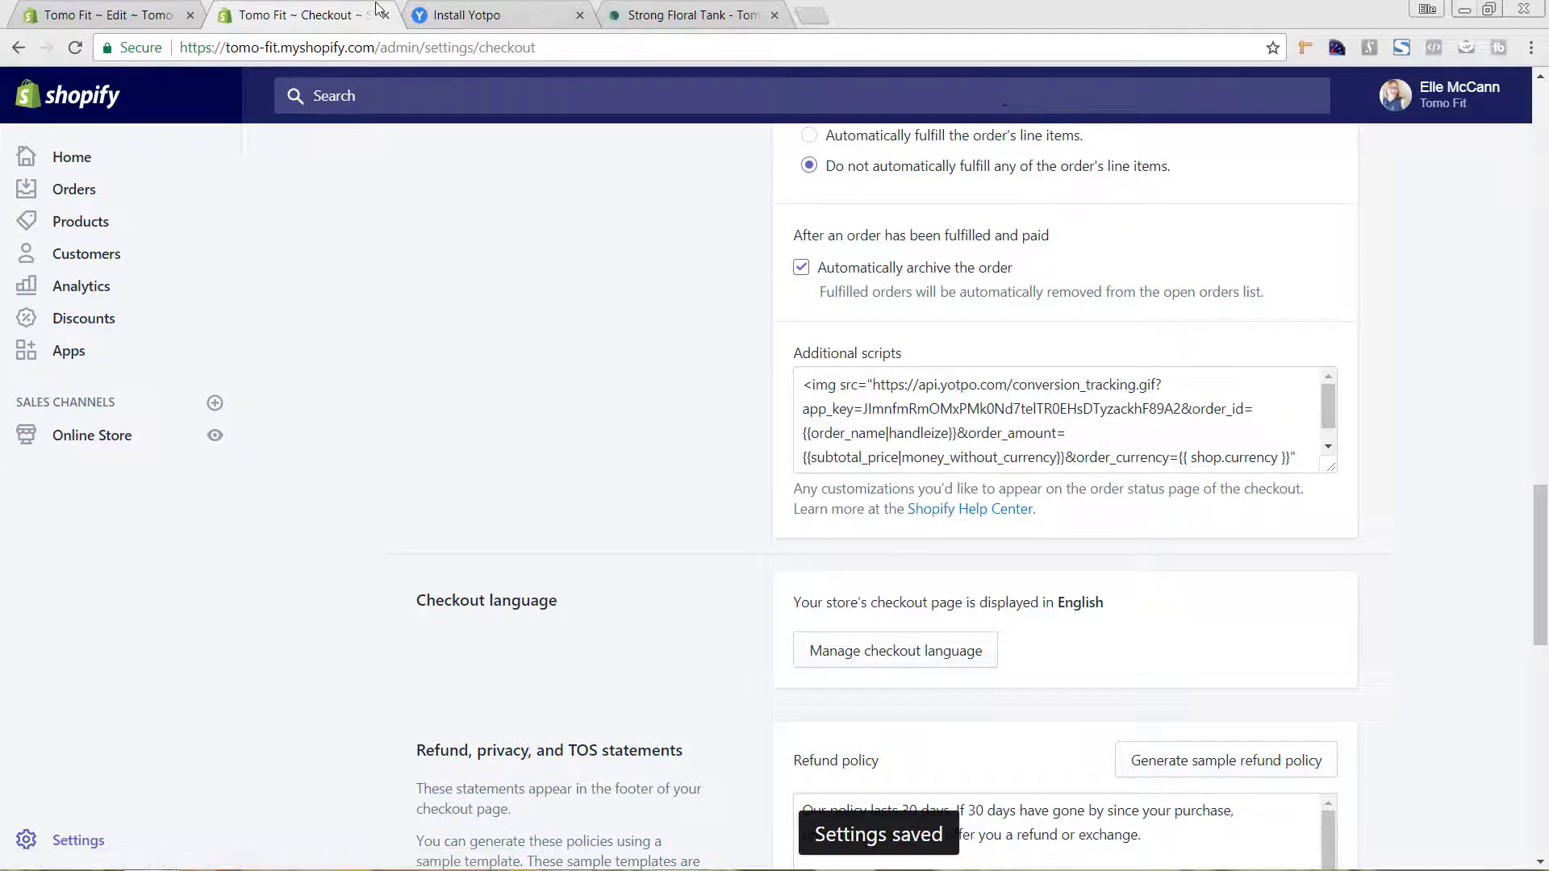
Finish the Yotpo installation and dismiss the welcome message
click(489, 17)
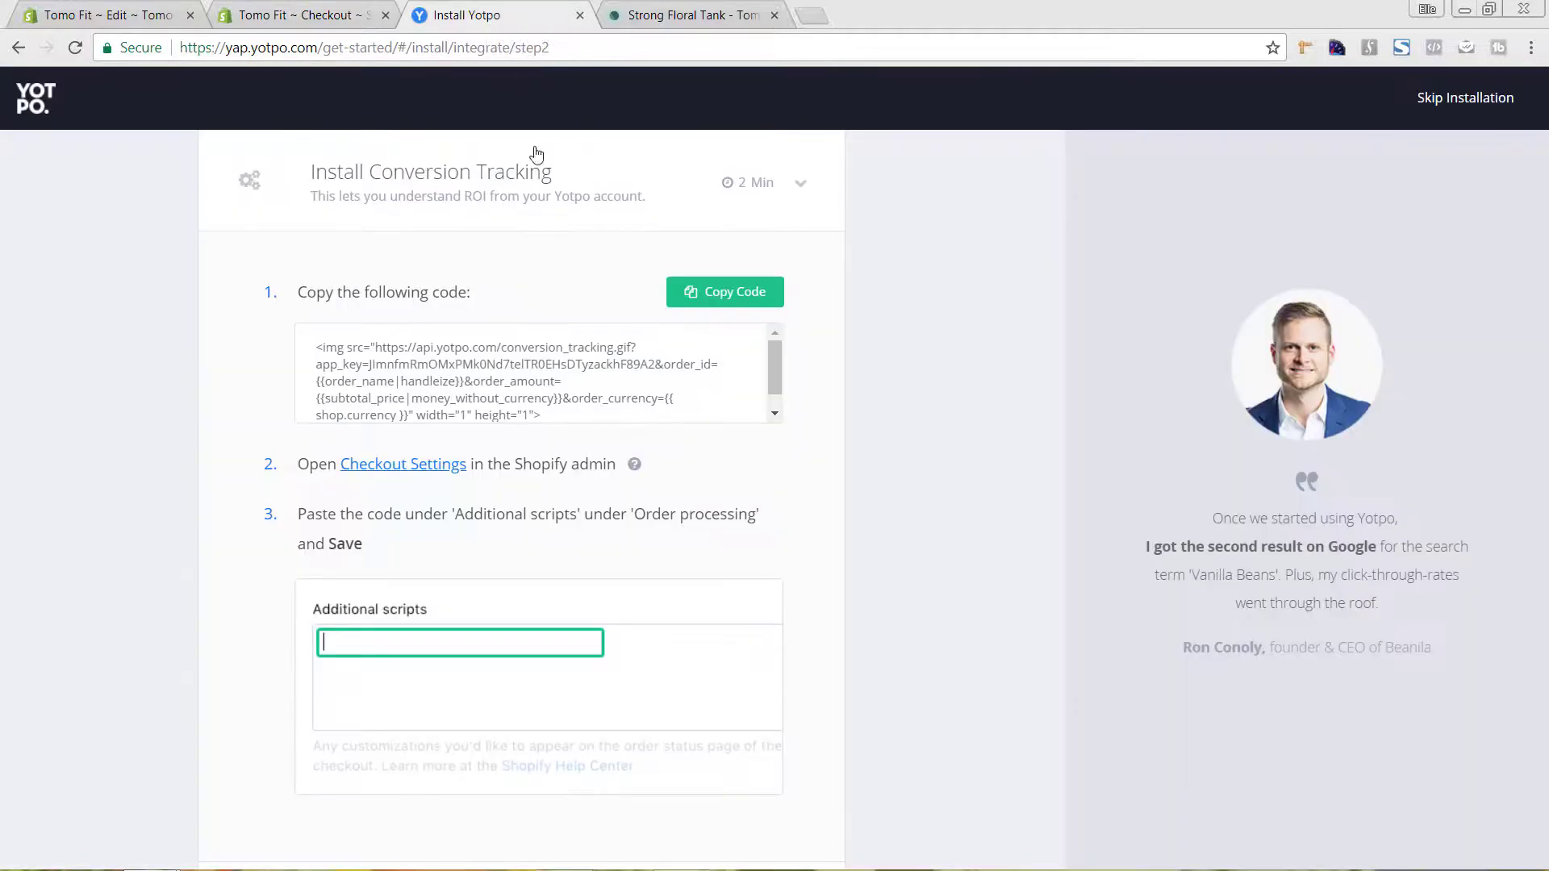
scroll(890, 472, down, 1)
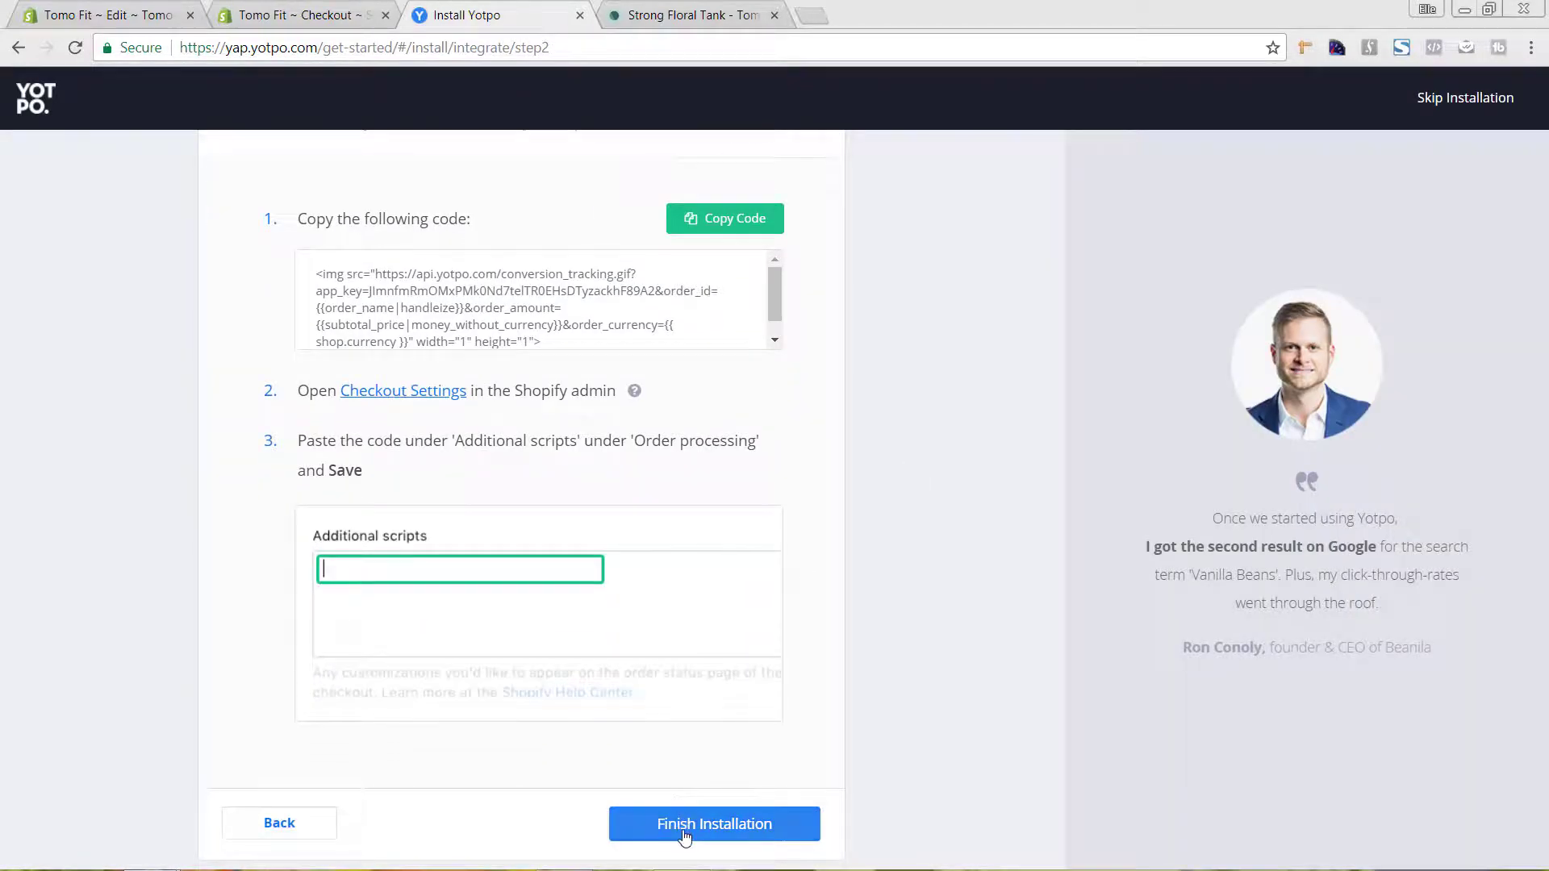
click(687, 828)
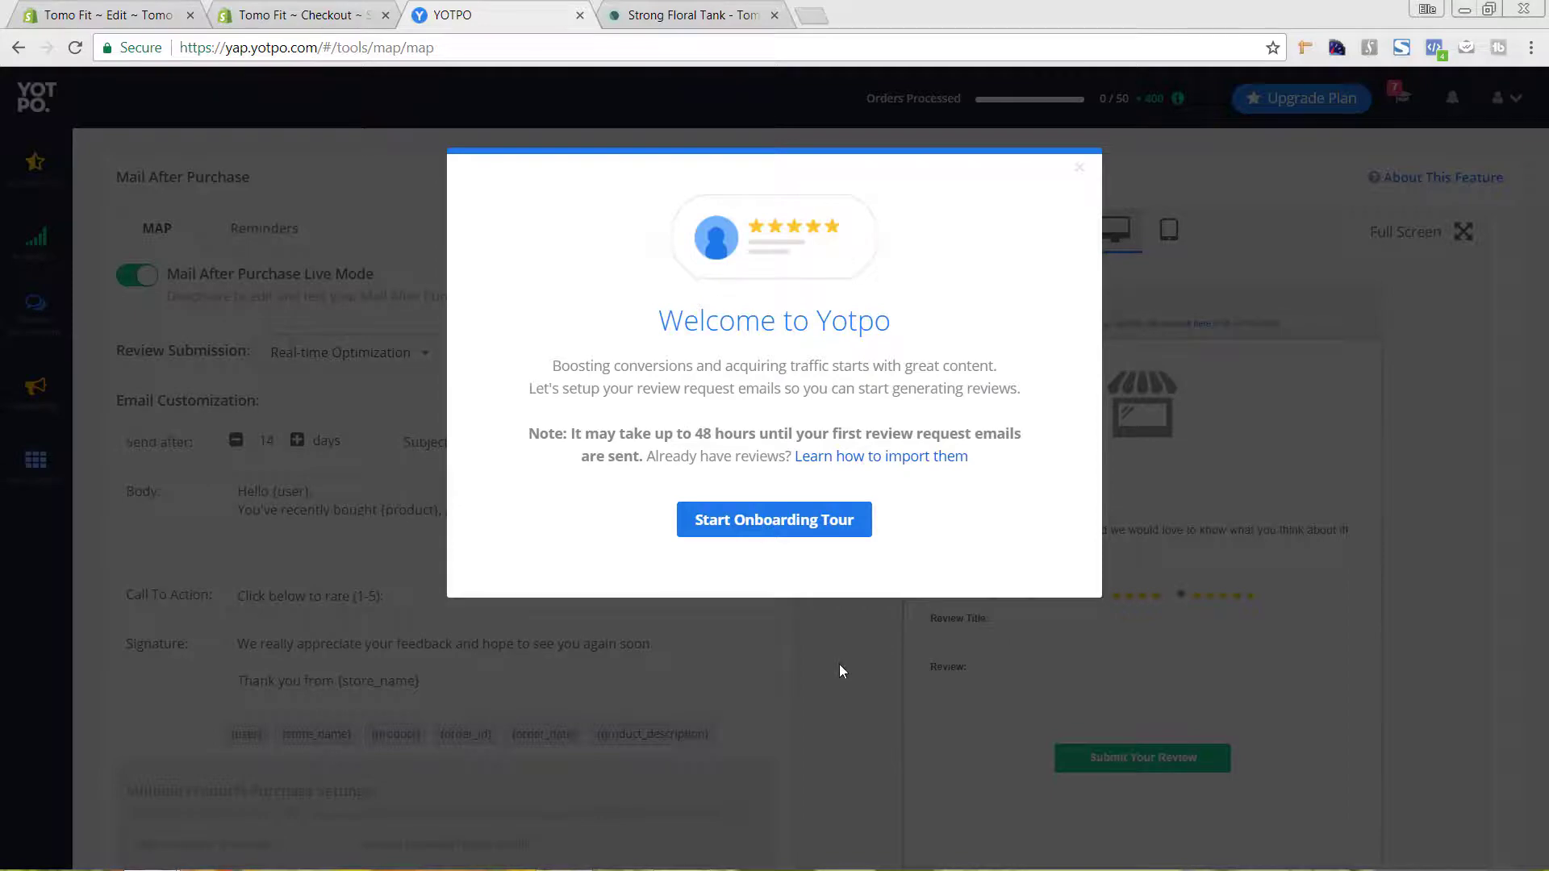
click(1081, 172)
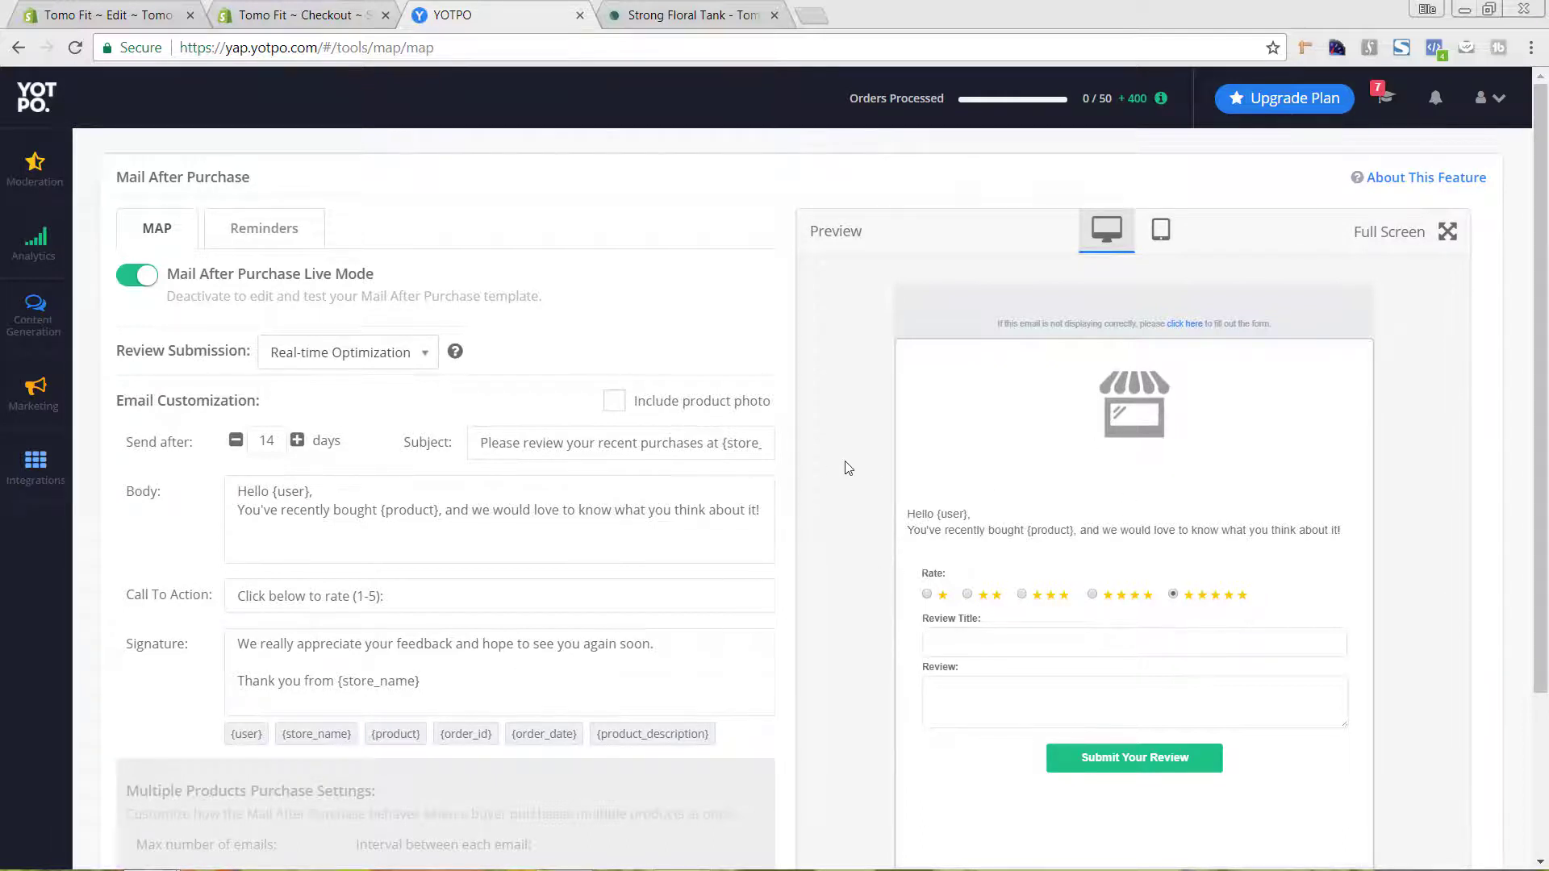
Turn on Include product photo in the Mail After Purchase email and save the changes
click(614, 401)
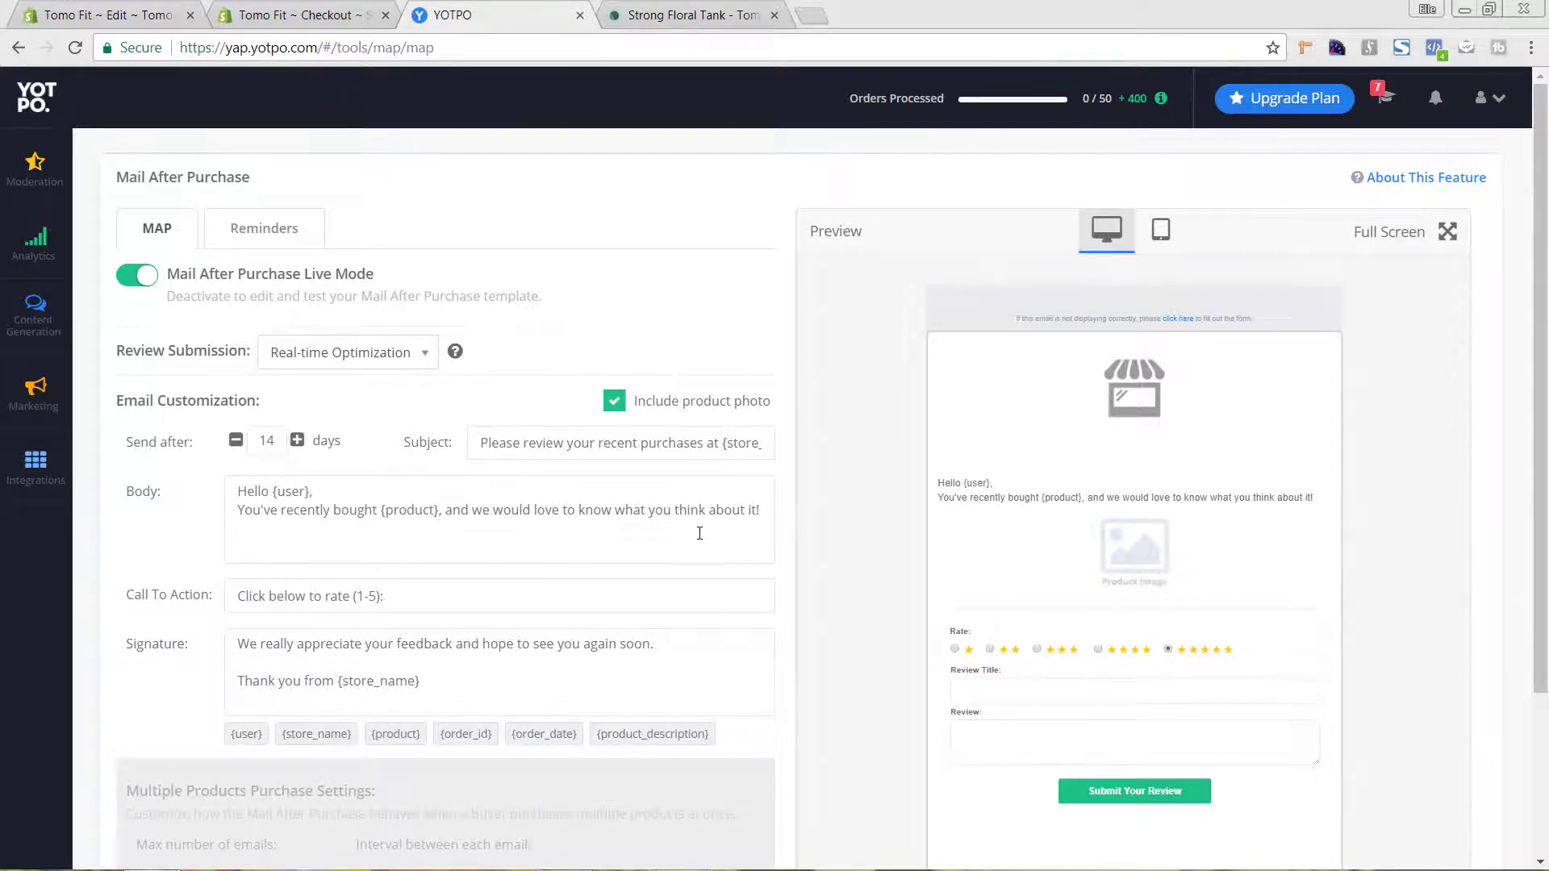
scroll(709, 528, down, 3)
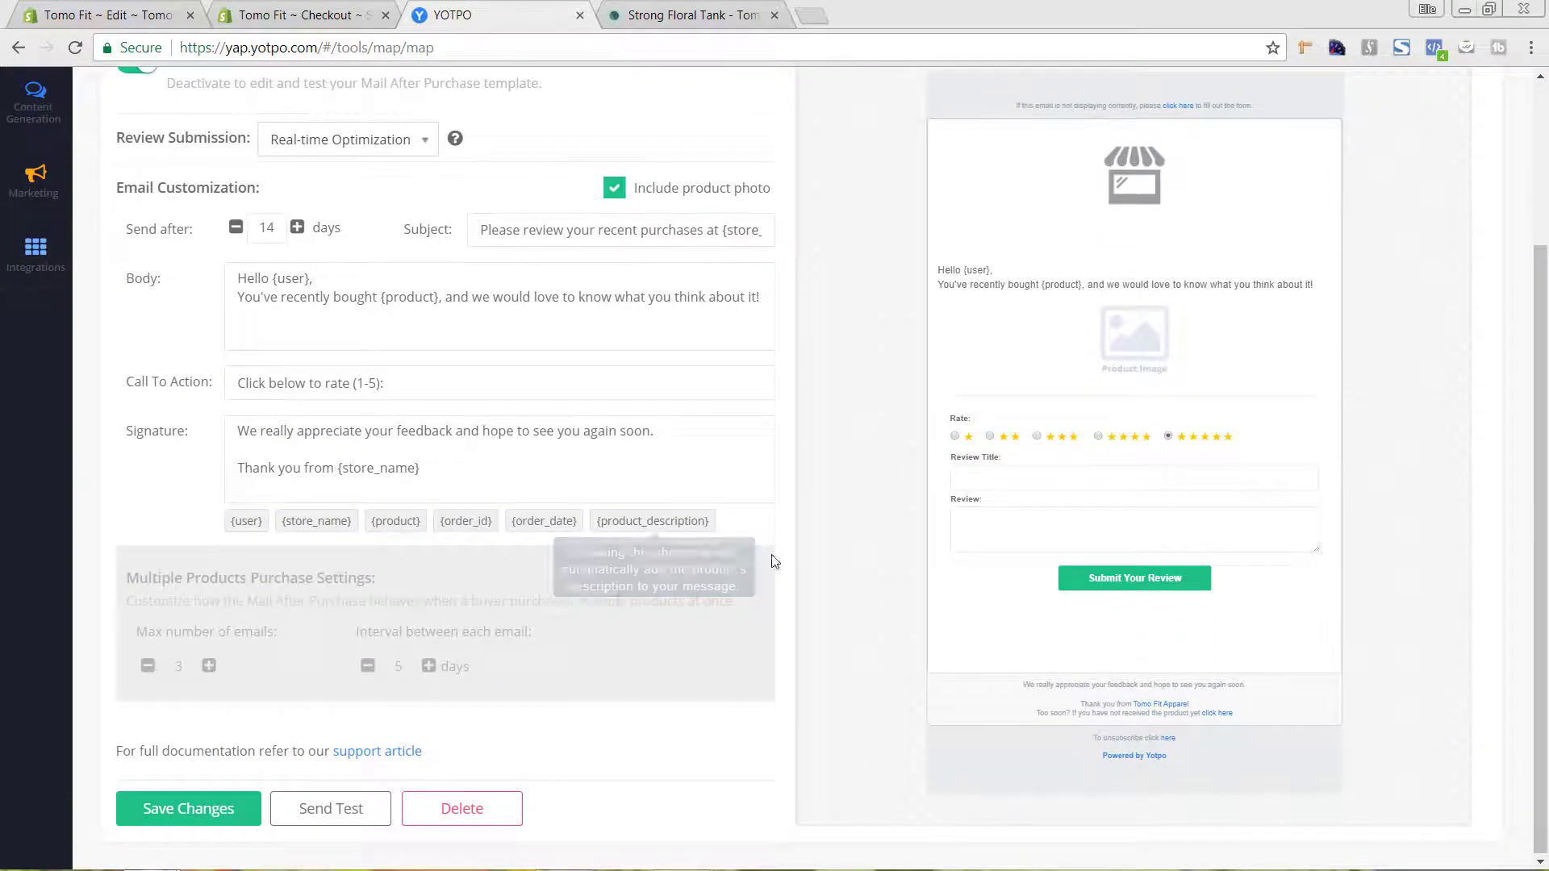
click(201, 820)
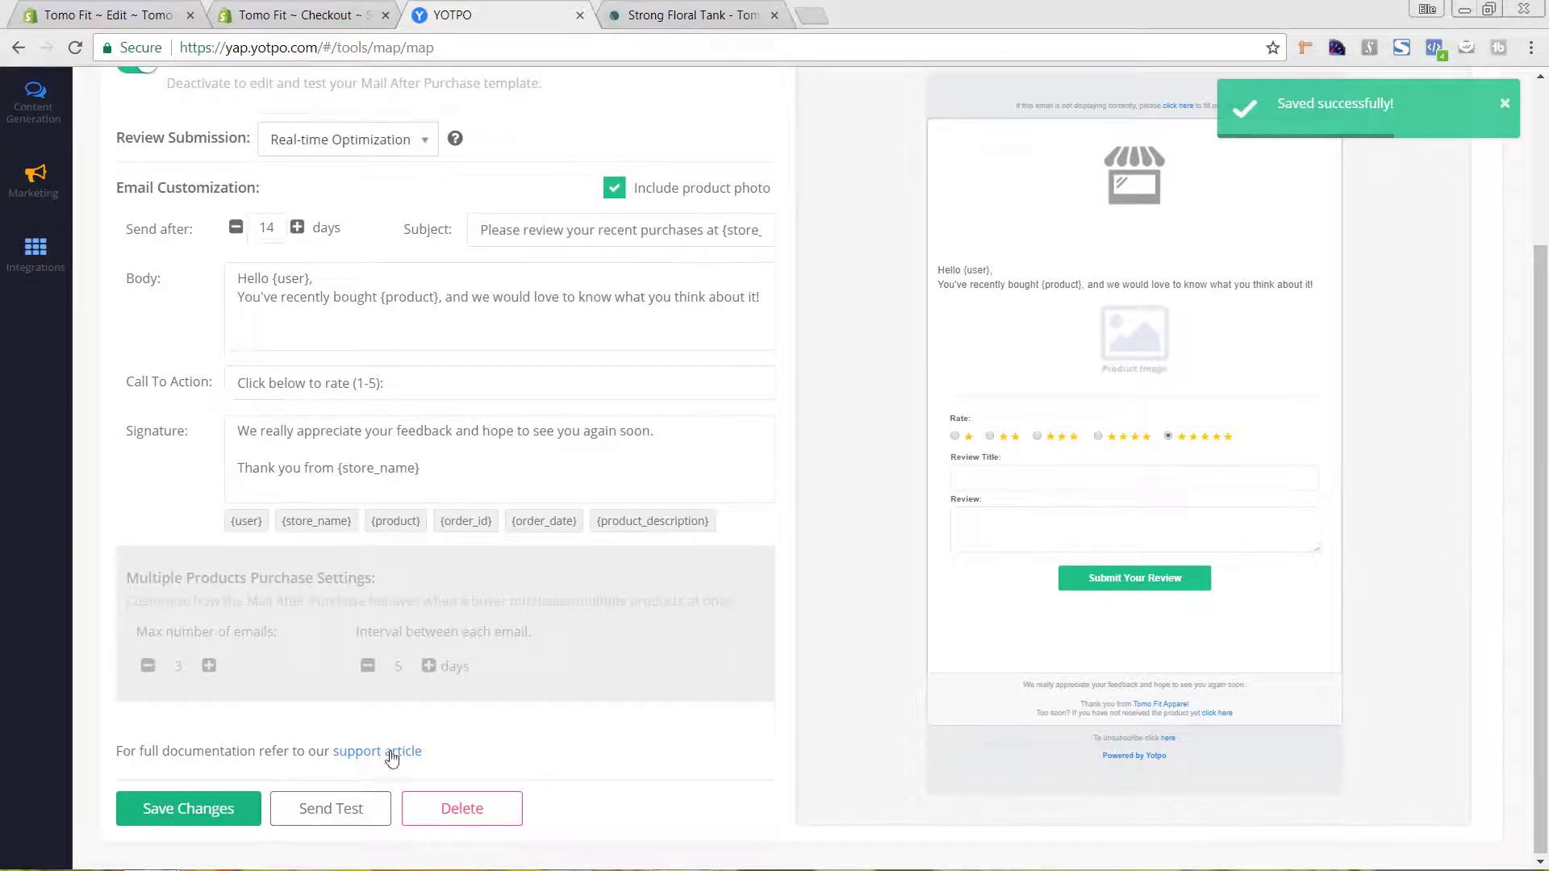
Check the empty Reviews and Q&A list, then open Reviews Moderation Settings
scroll(440, 718, up, 1)
scroll(440, 718, up, 2)
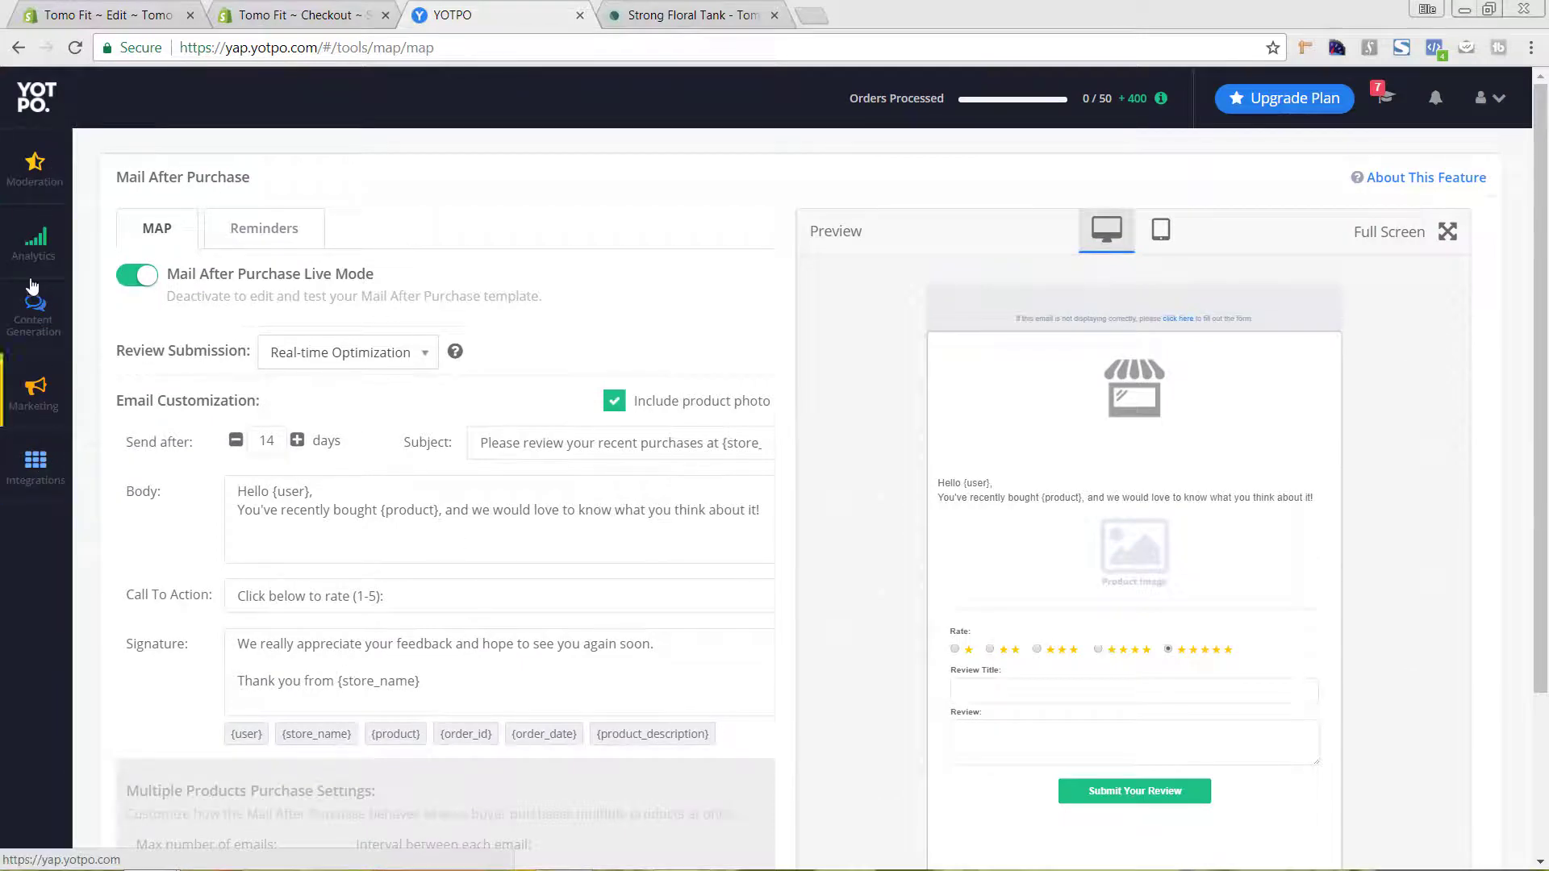
click(40, 178)
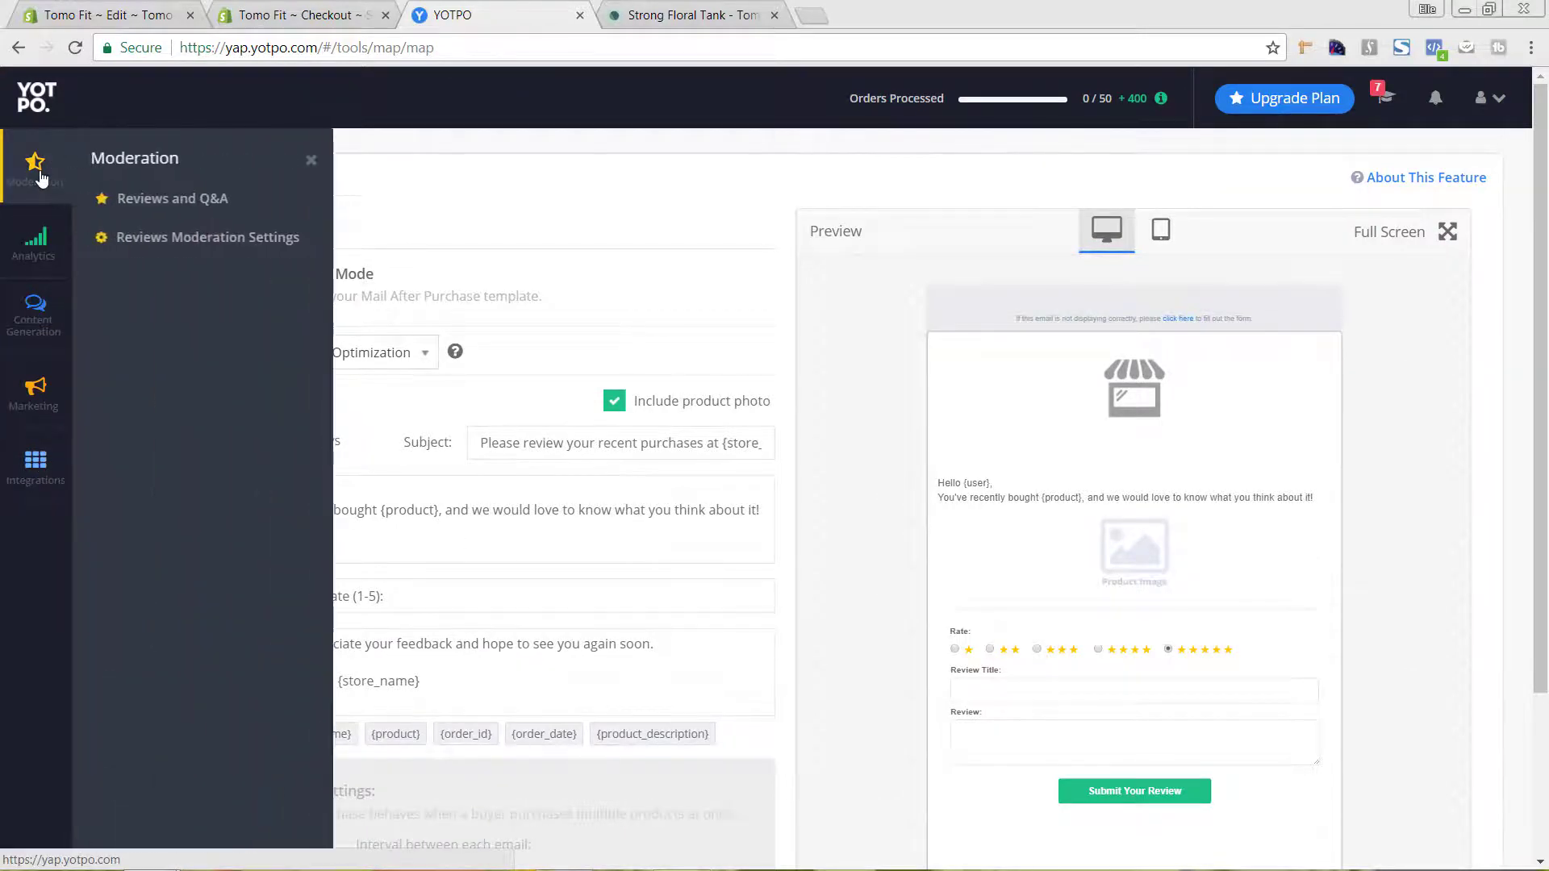
click(203, 199)
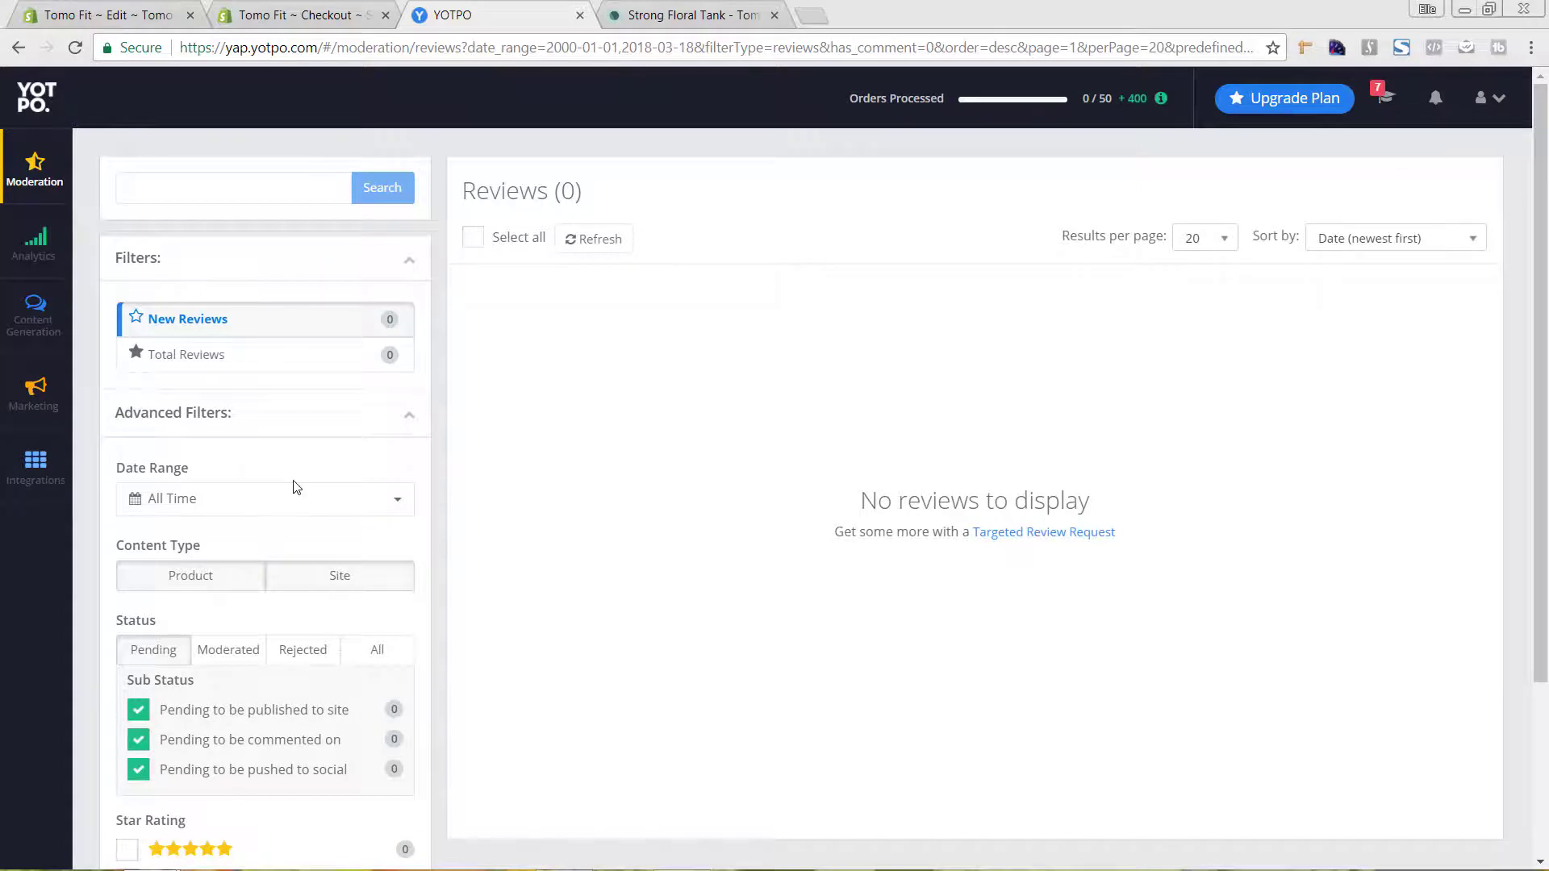
scroll(296, 486, down, 3)
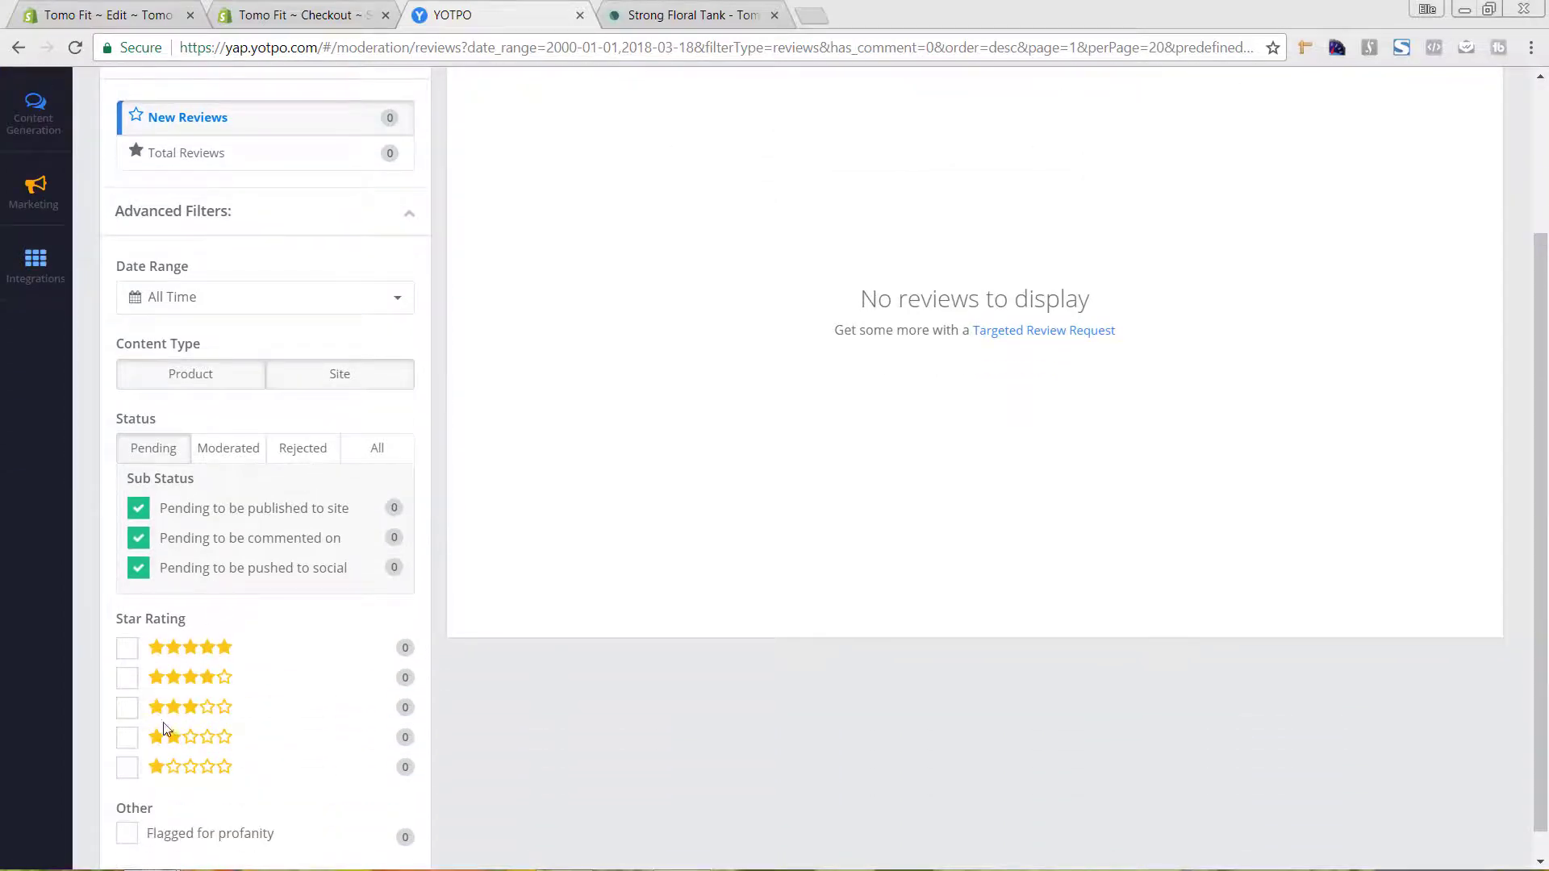
scroll(194, 710, up, 3)
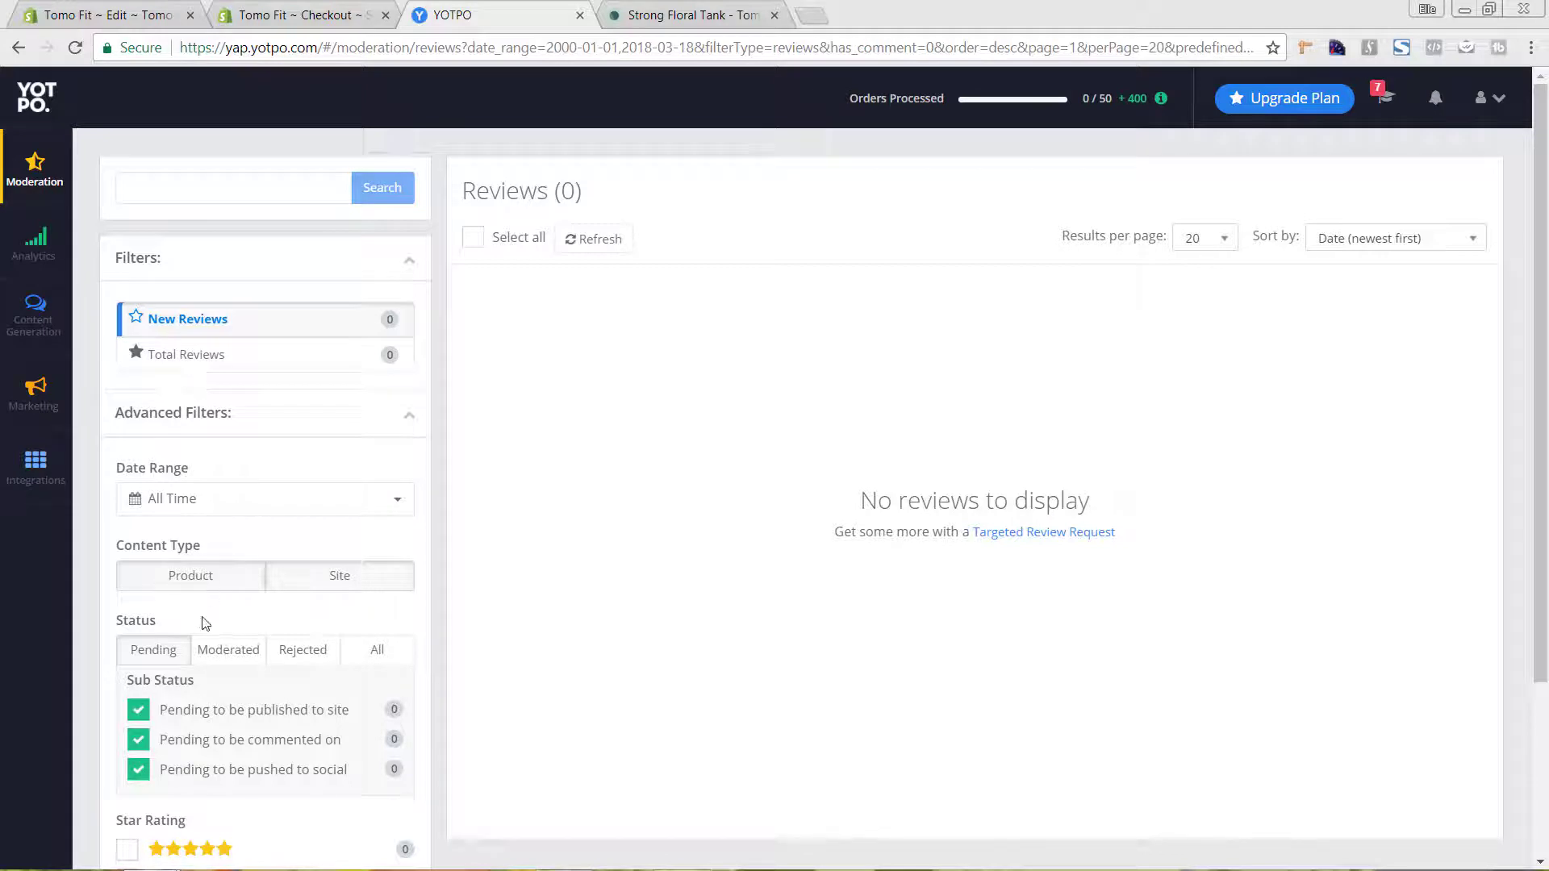
click(52, 166)
click(171, 239)
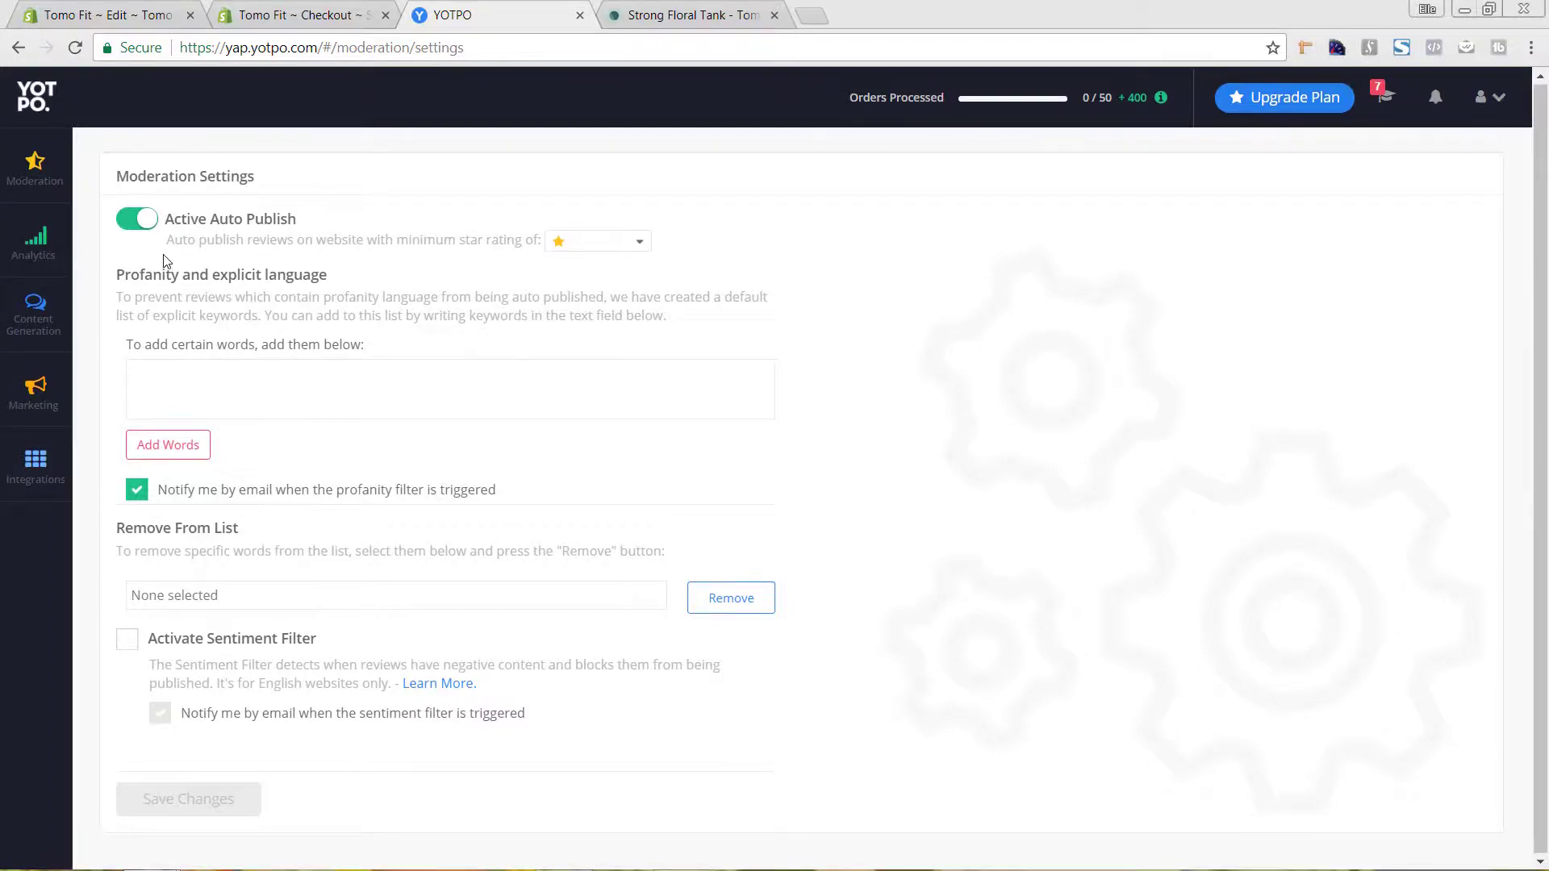
Open the Analytics Emails dashboard with Mail After Purchase sent, opened and review counts
click(33, 250)
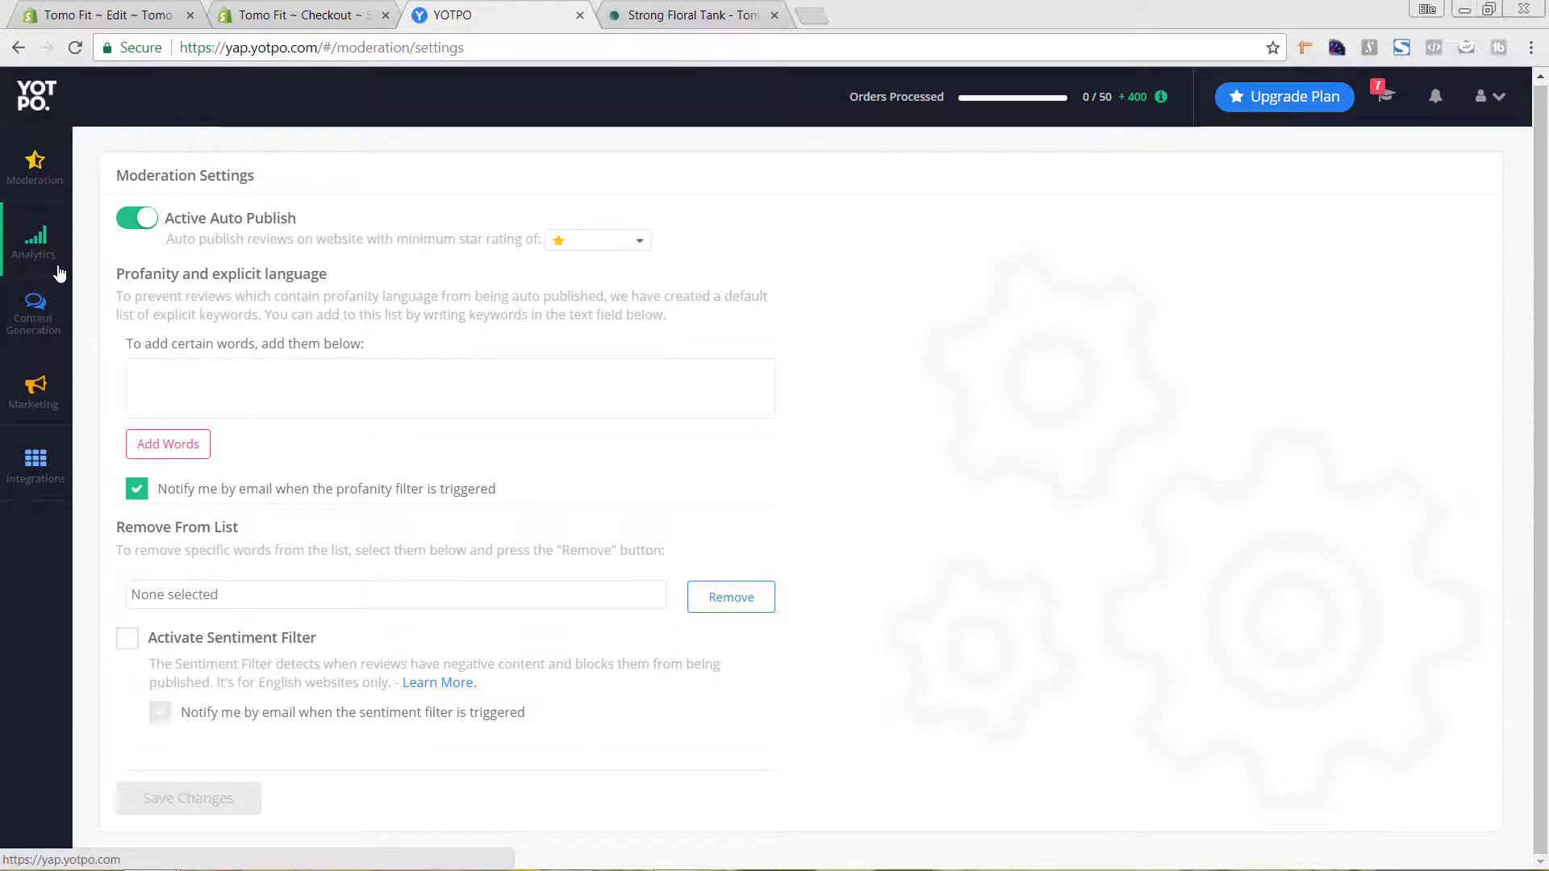
click(53, 267)
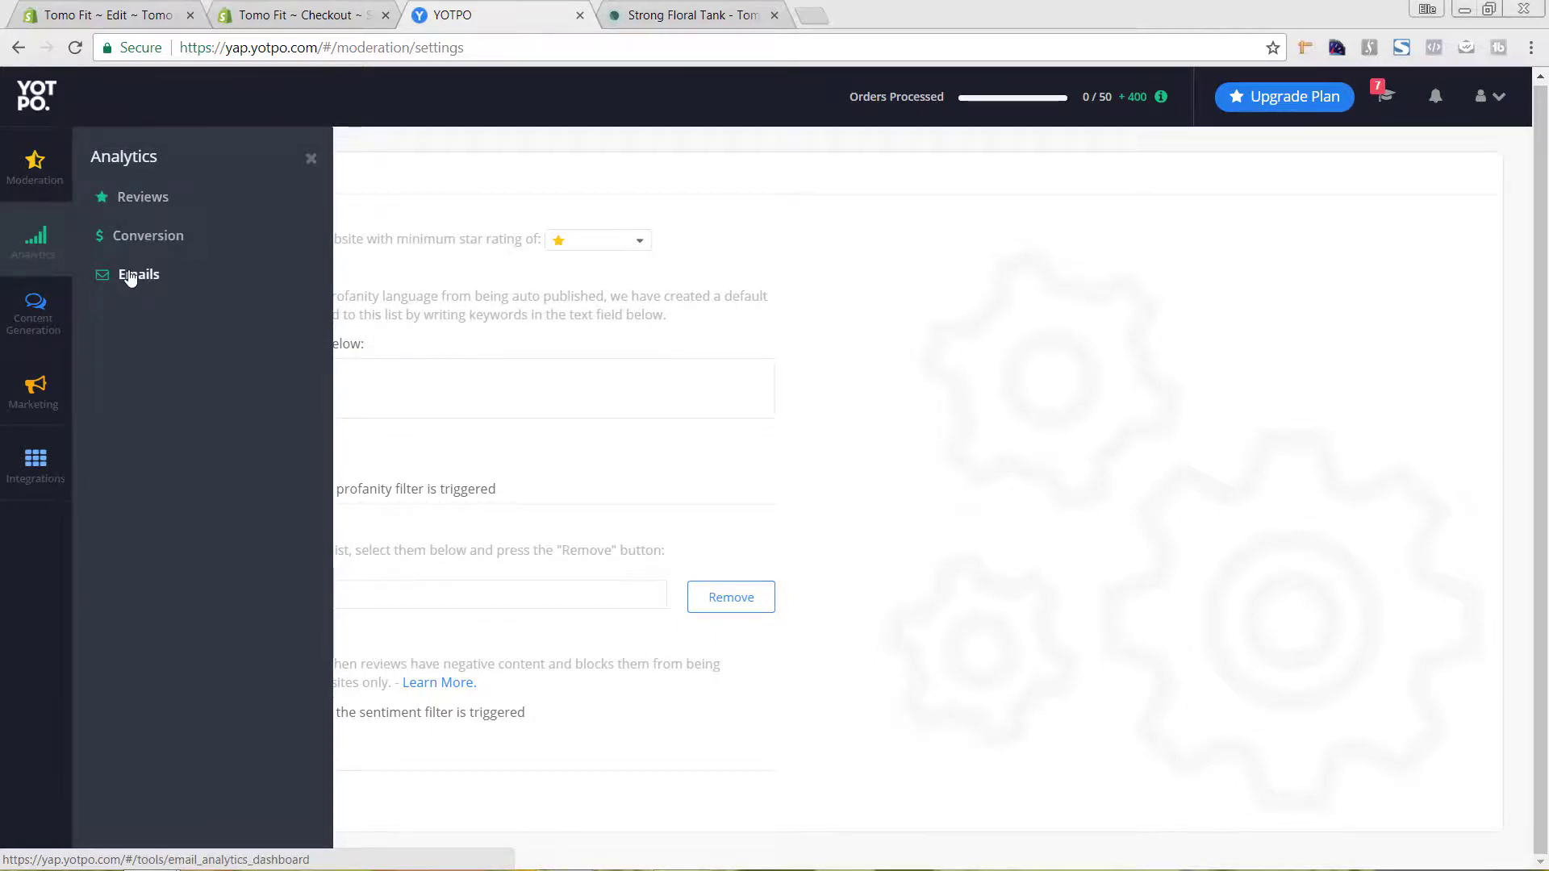
click(130, 277)
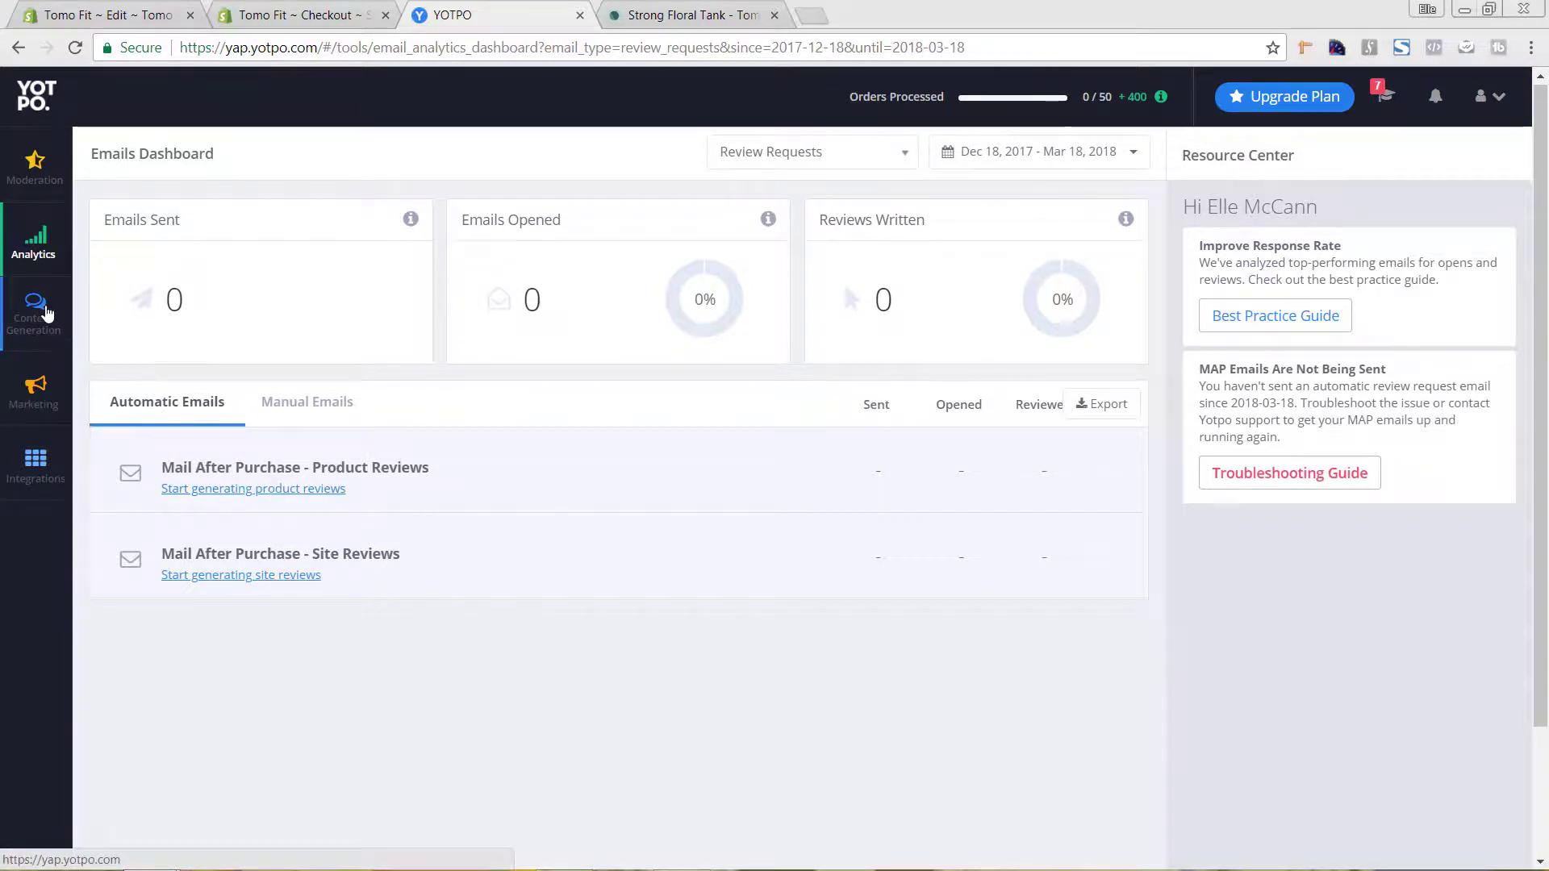
Navigate to Marketing > On Site > Reviews Tab in the Yotpo sidebar
mouse_move(46, 313)
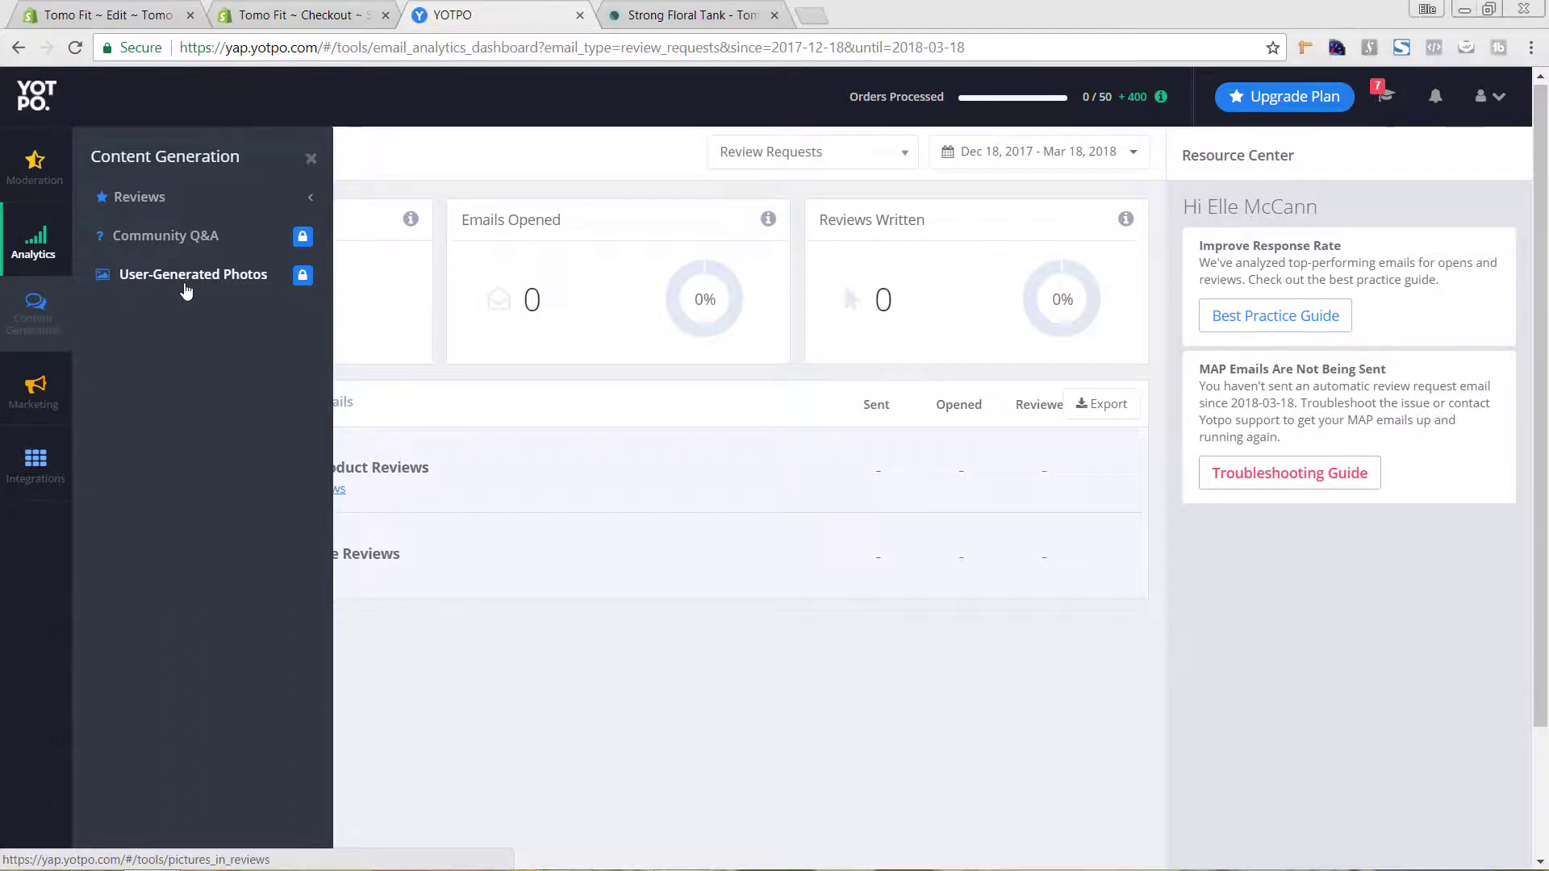
click(55, 399)
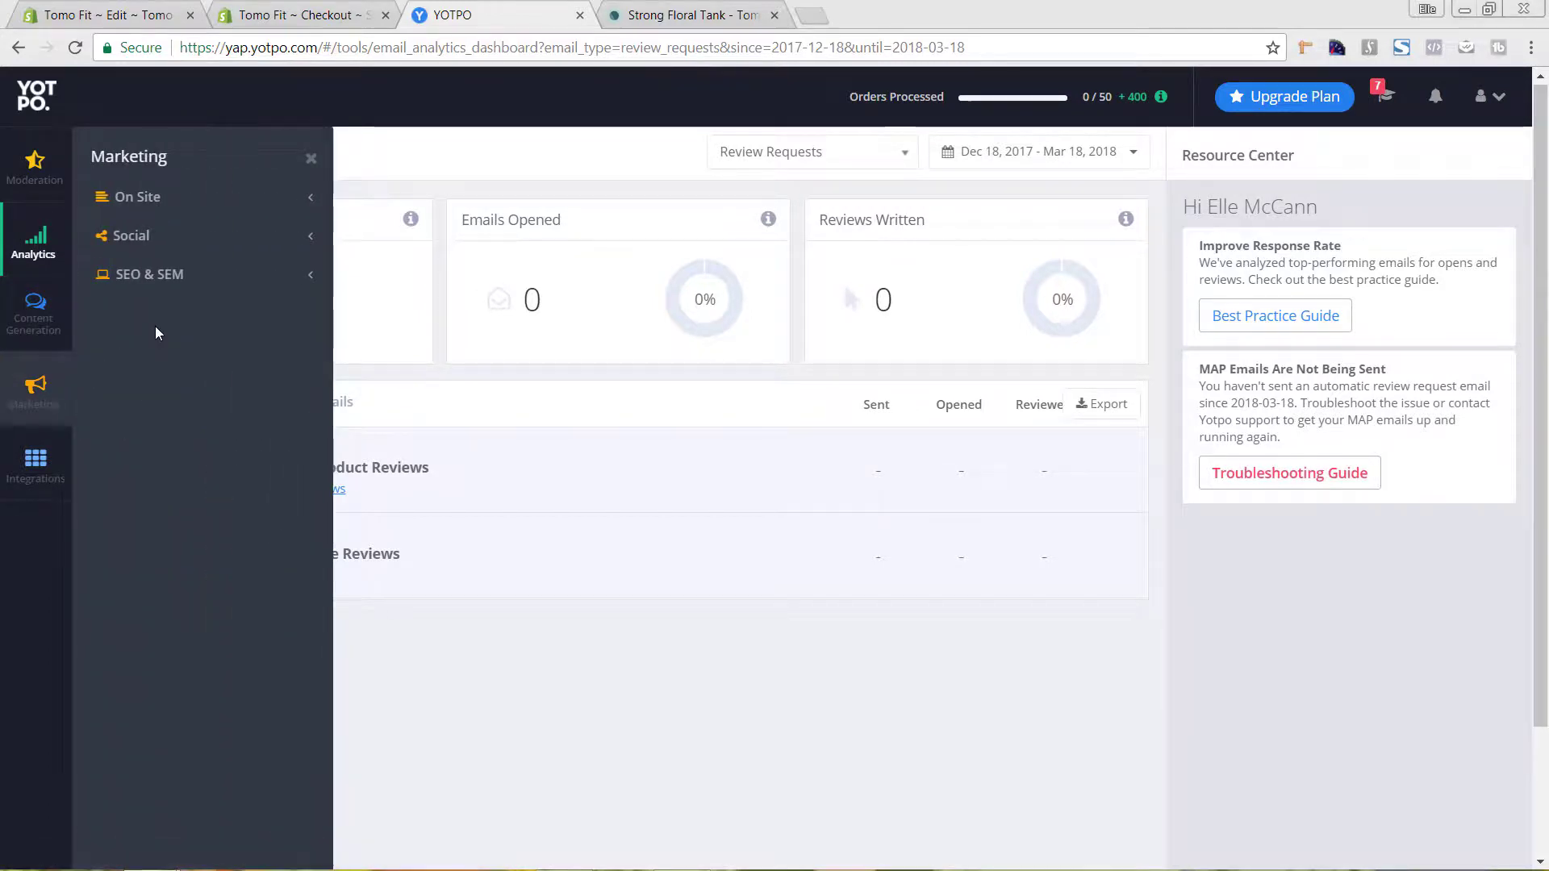
click(288, 201)
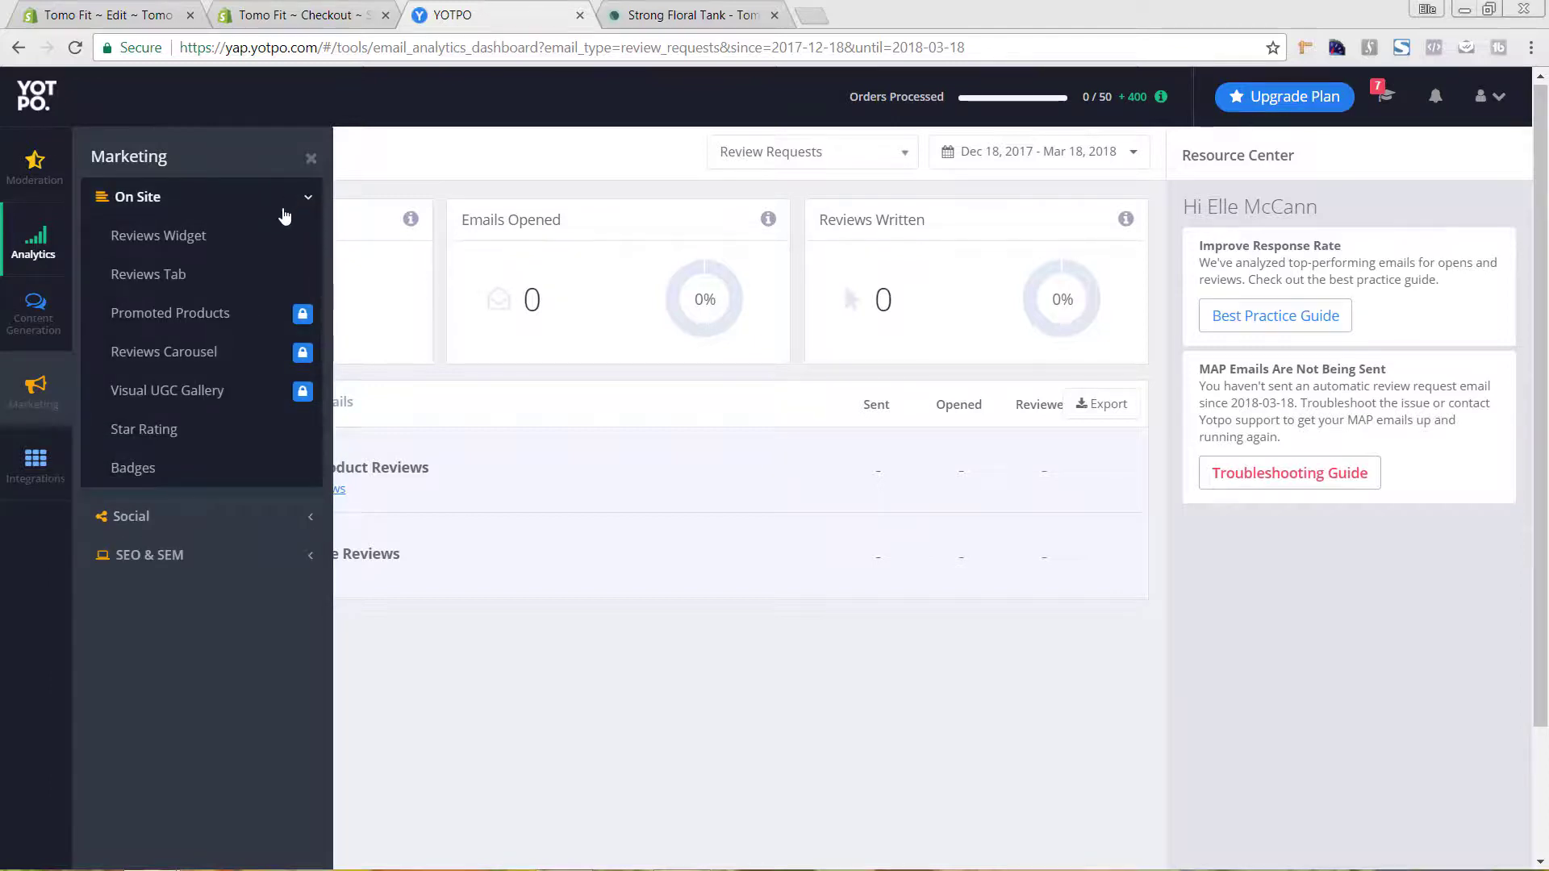
click(180, 274)
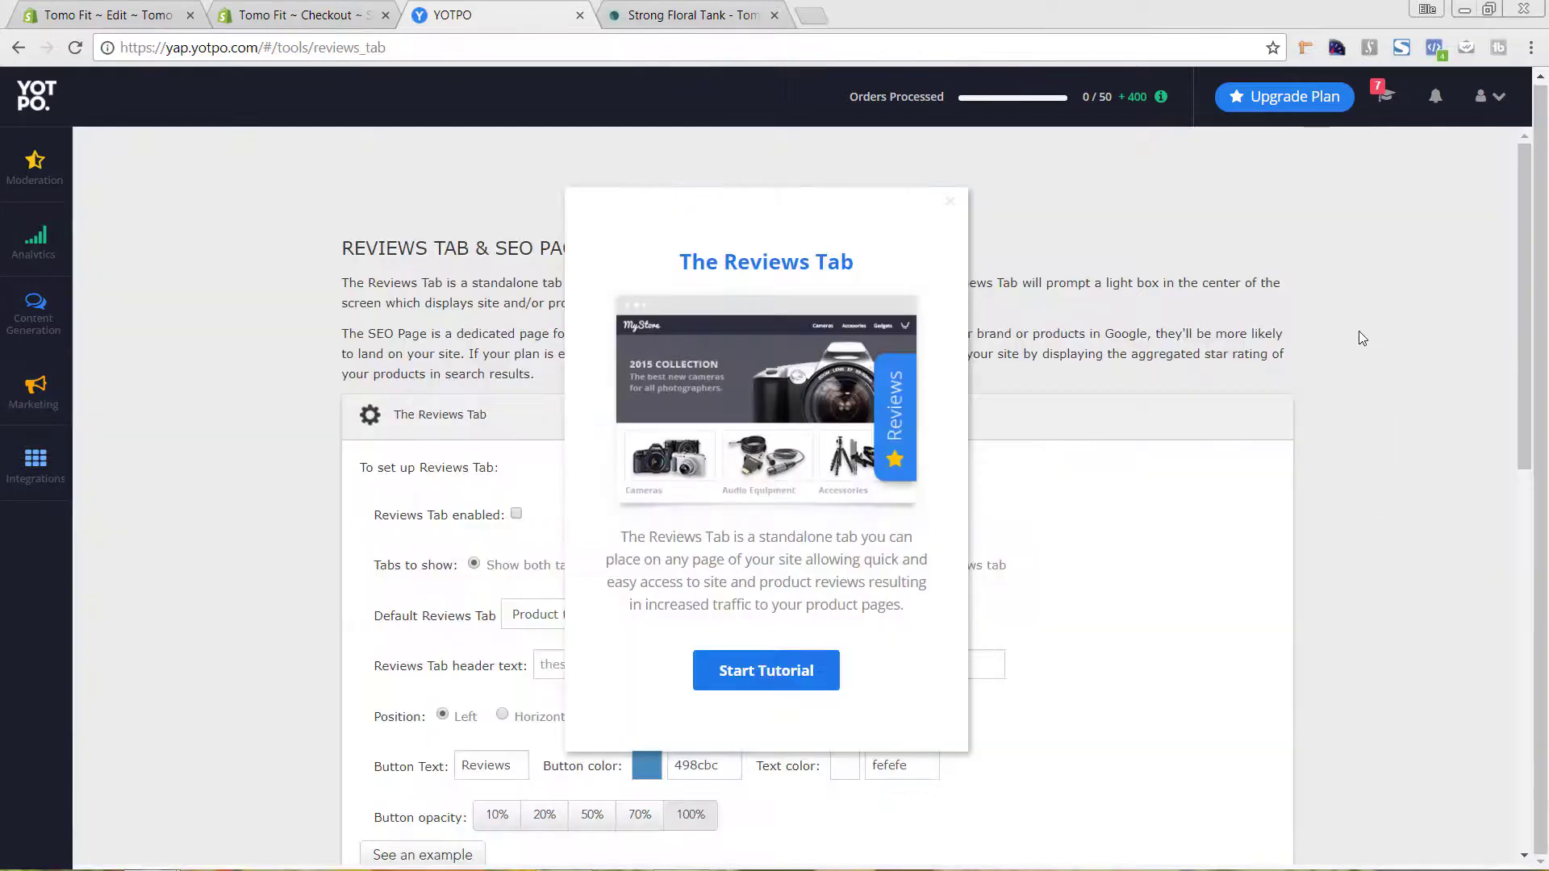
Reload the Strong Floral Tank product page and scroll down to the Yotpo reviews widget
click(663, 18)
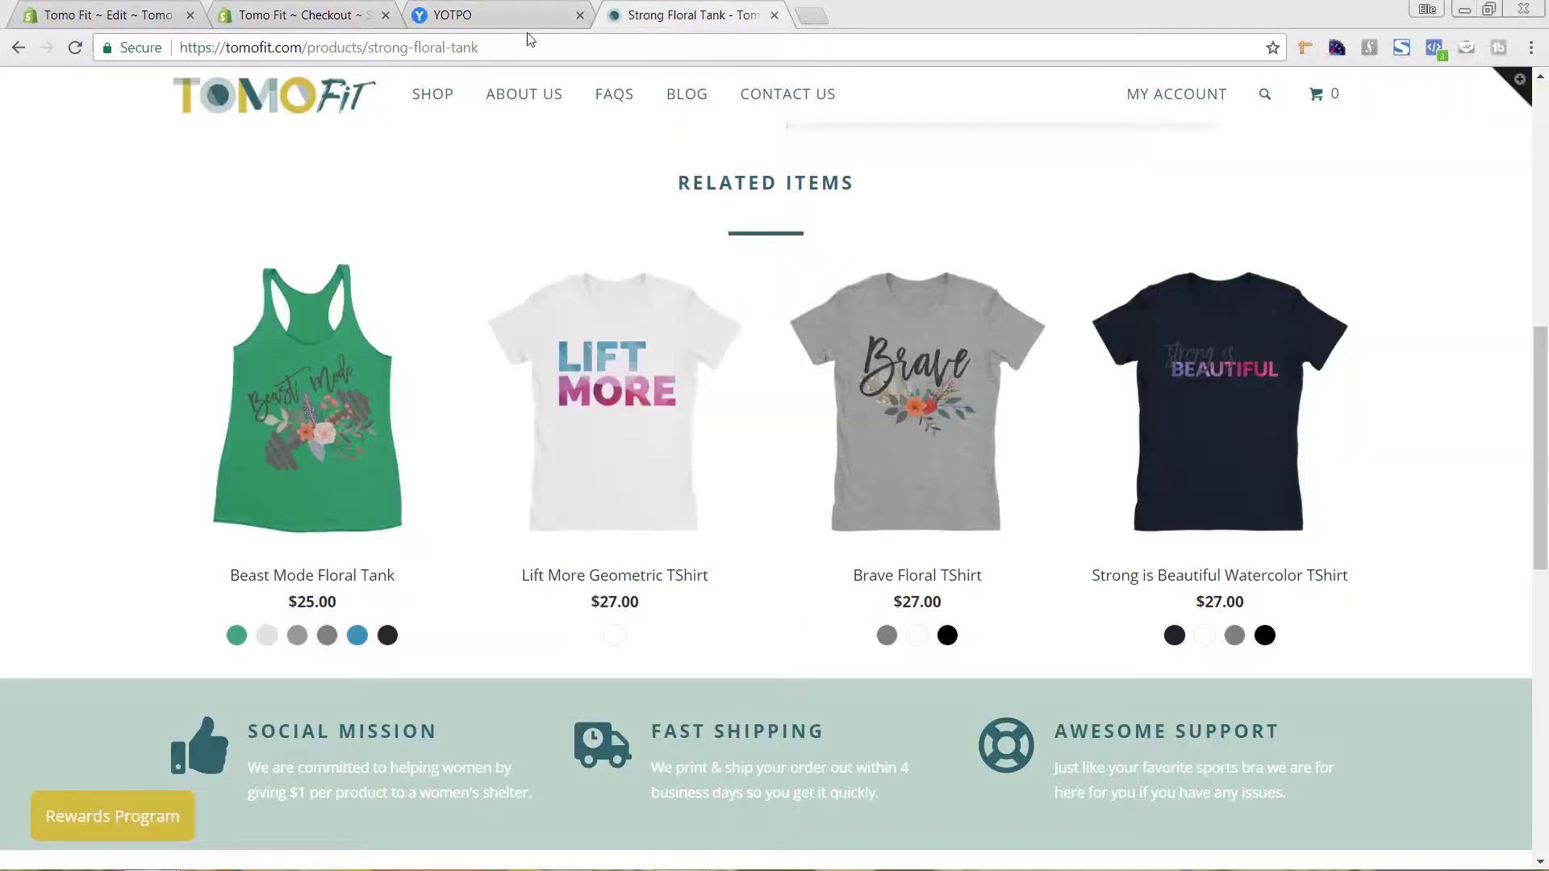
click(75, 48)
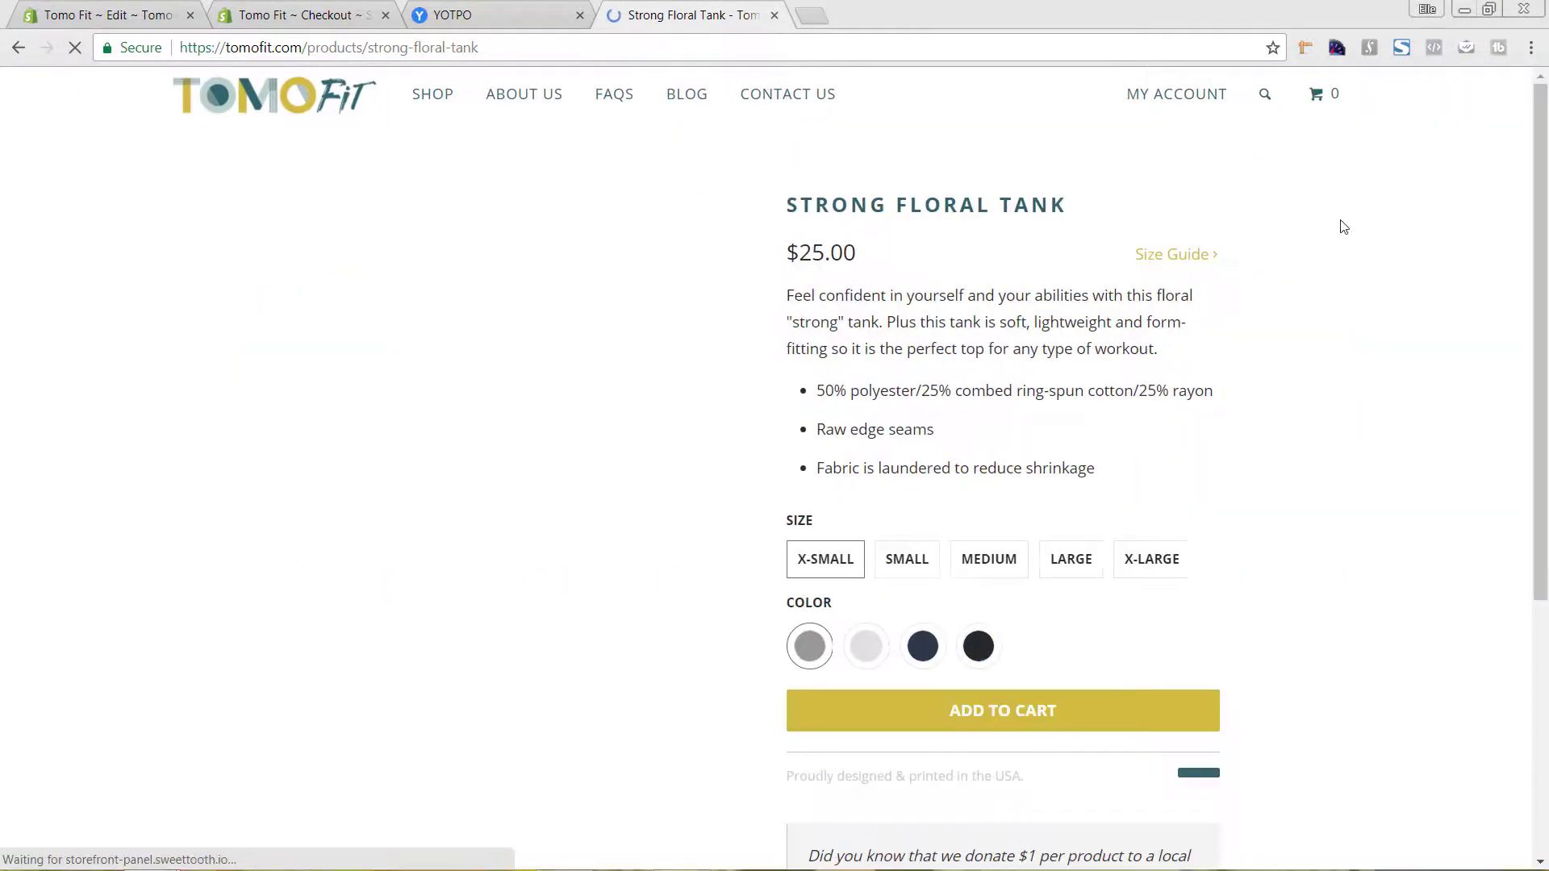
scroll(1366, 379, up, 10)
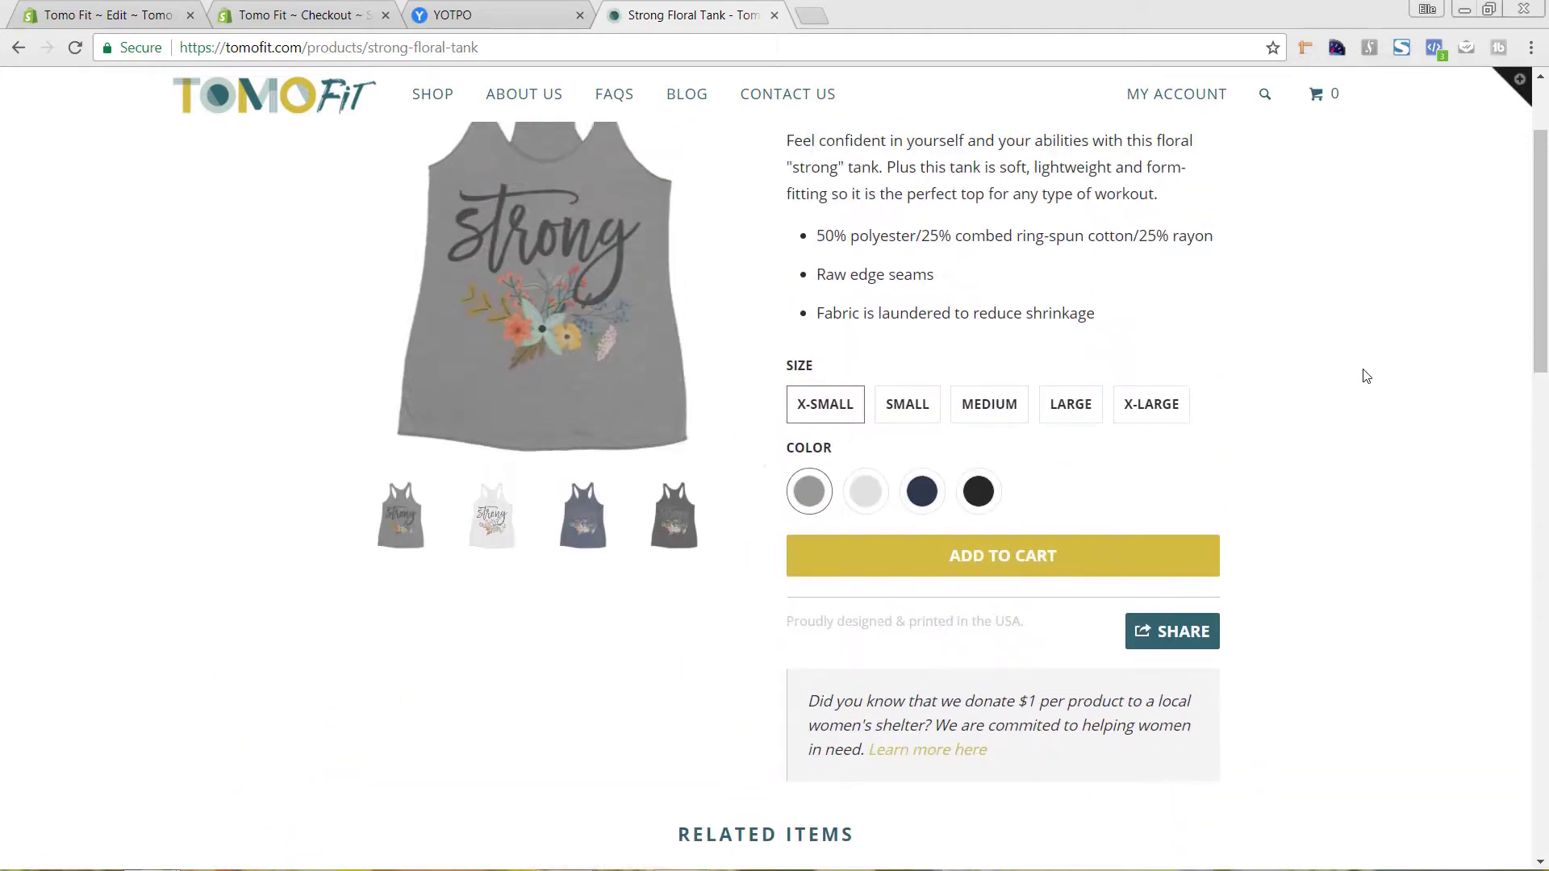
scroll(1024, 407, down, 8)
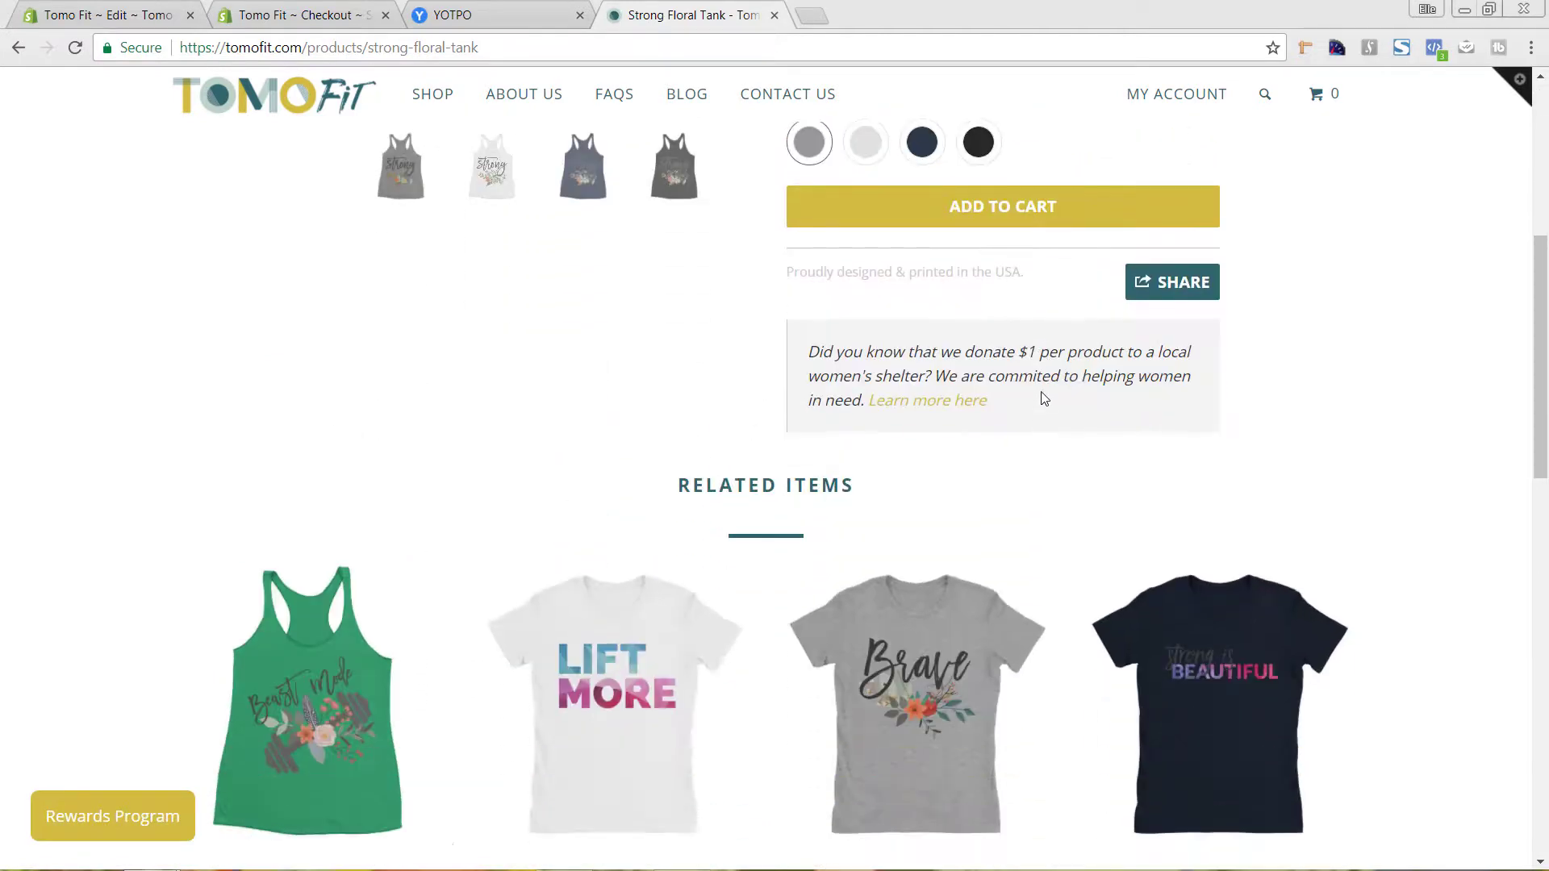
scroll(1042, 399, down, 6)
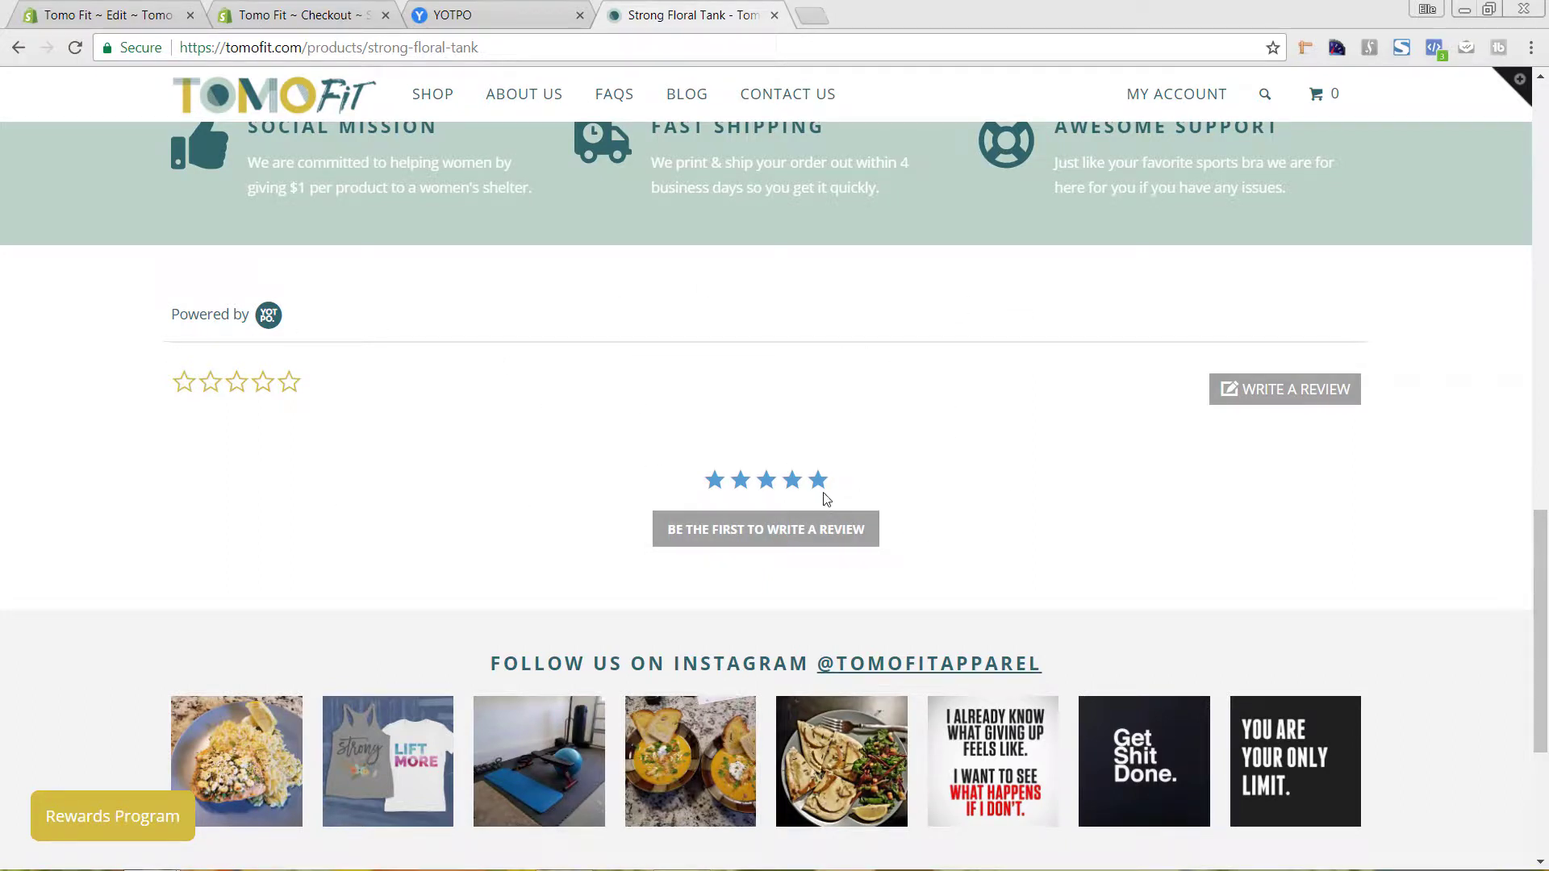
Close the Reviews Tab tutorial, review the Shopify integration, then open Moderation > Reviews and Q&A
click(463, 19)
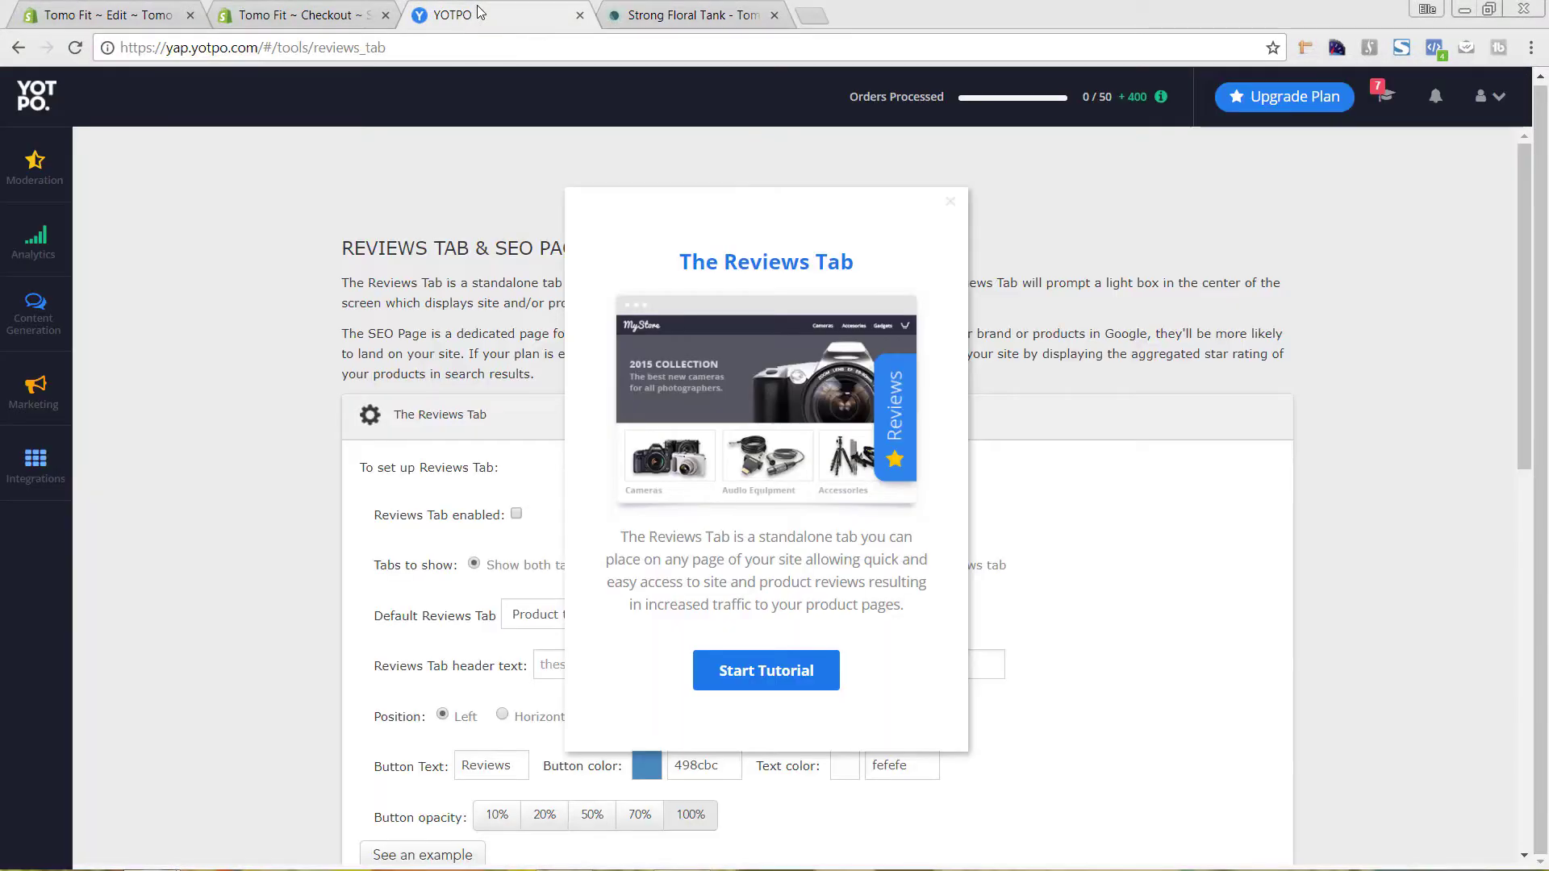
click(950, 201)
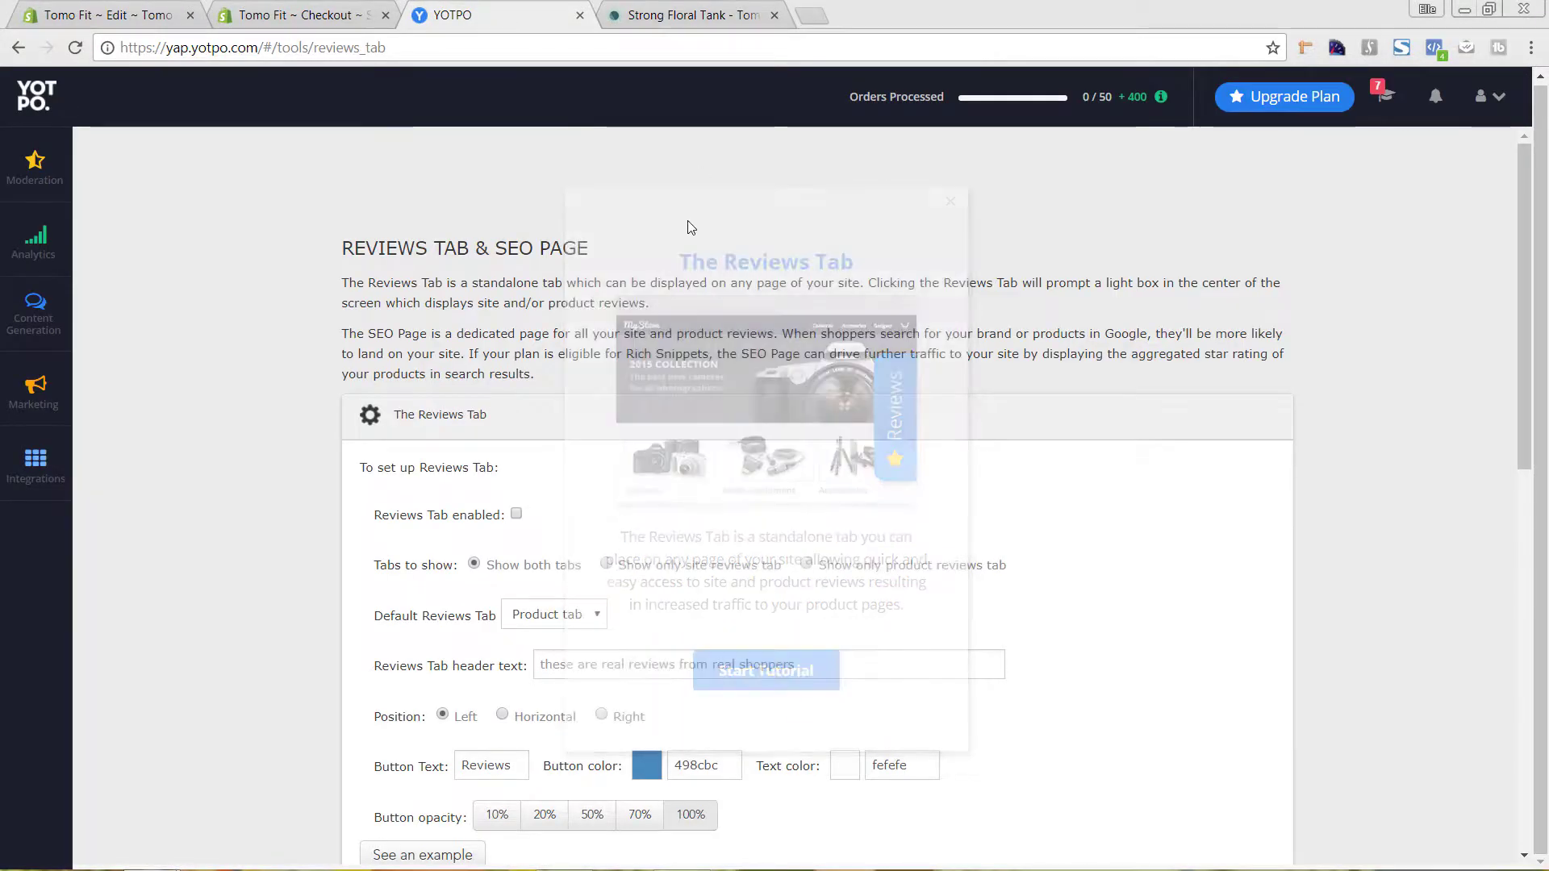
click(46, 469)
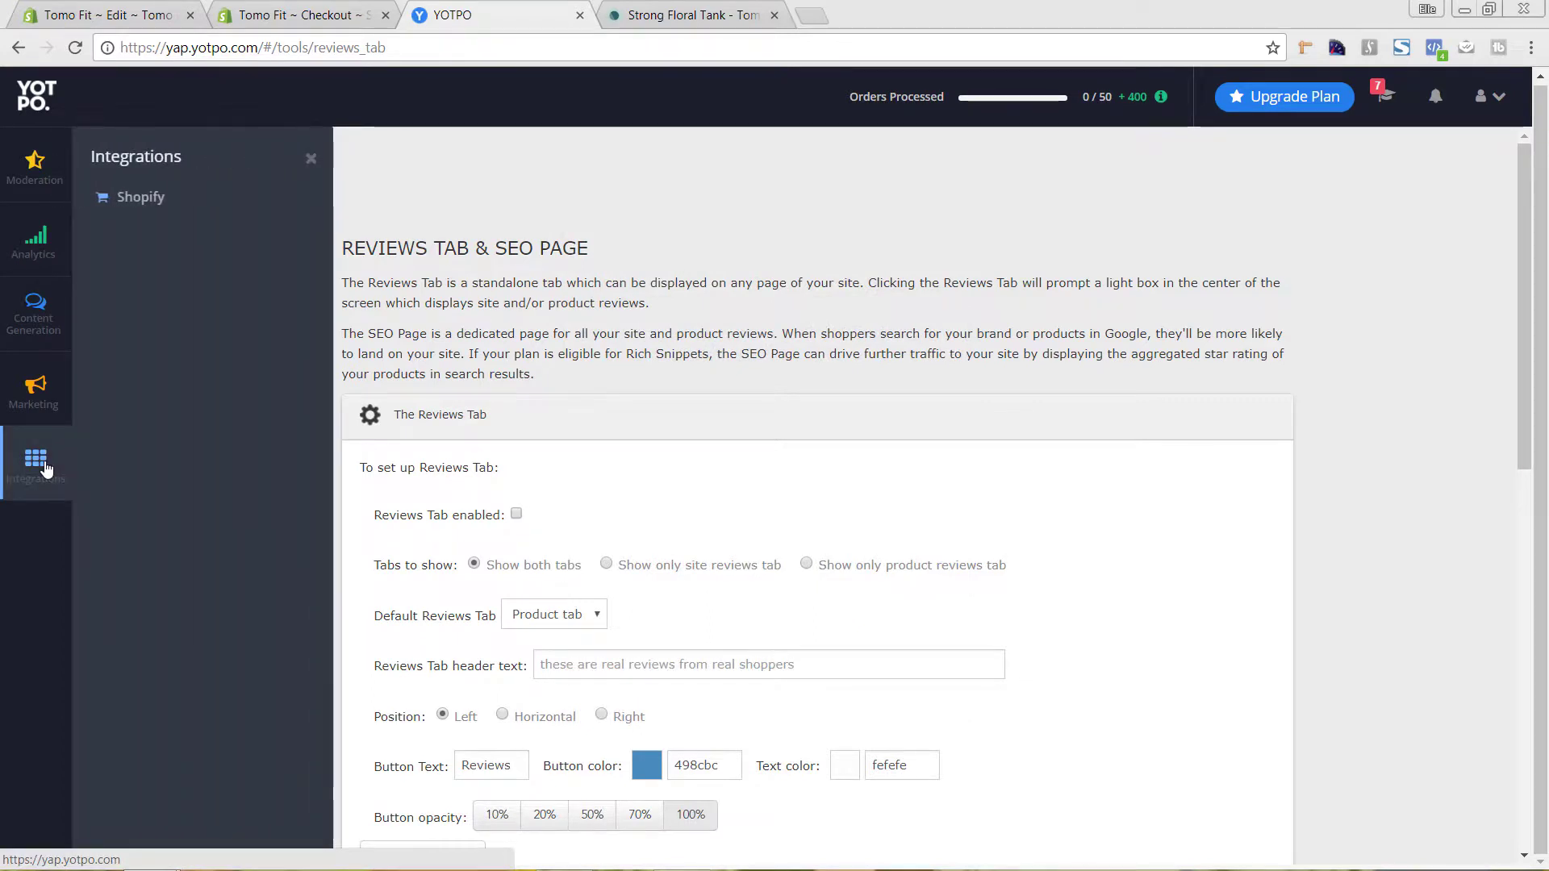
click(128, 197)
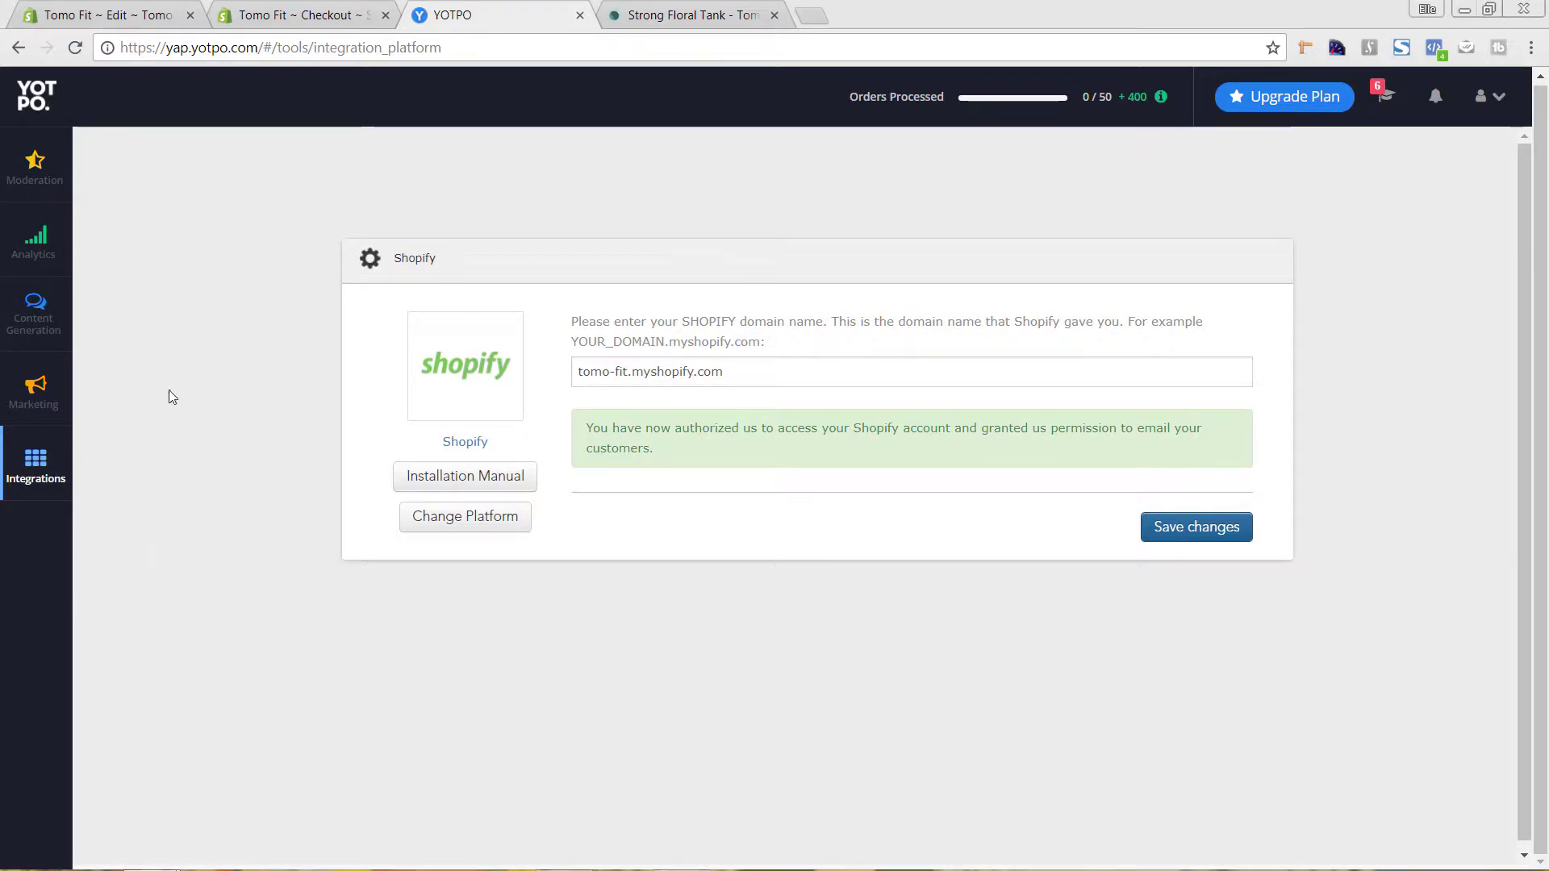
mouse_move(52, 172)
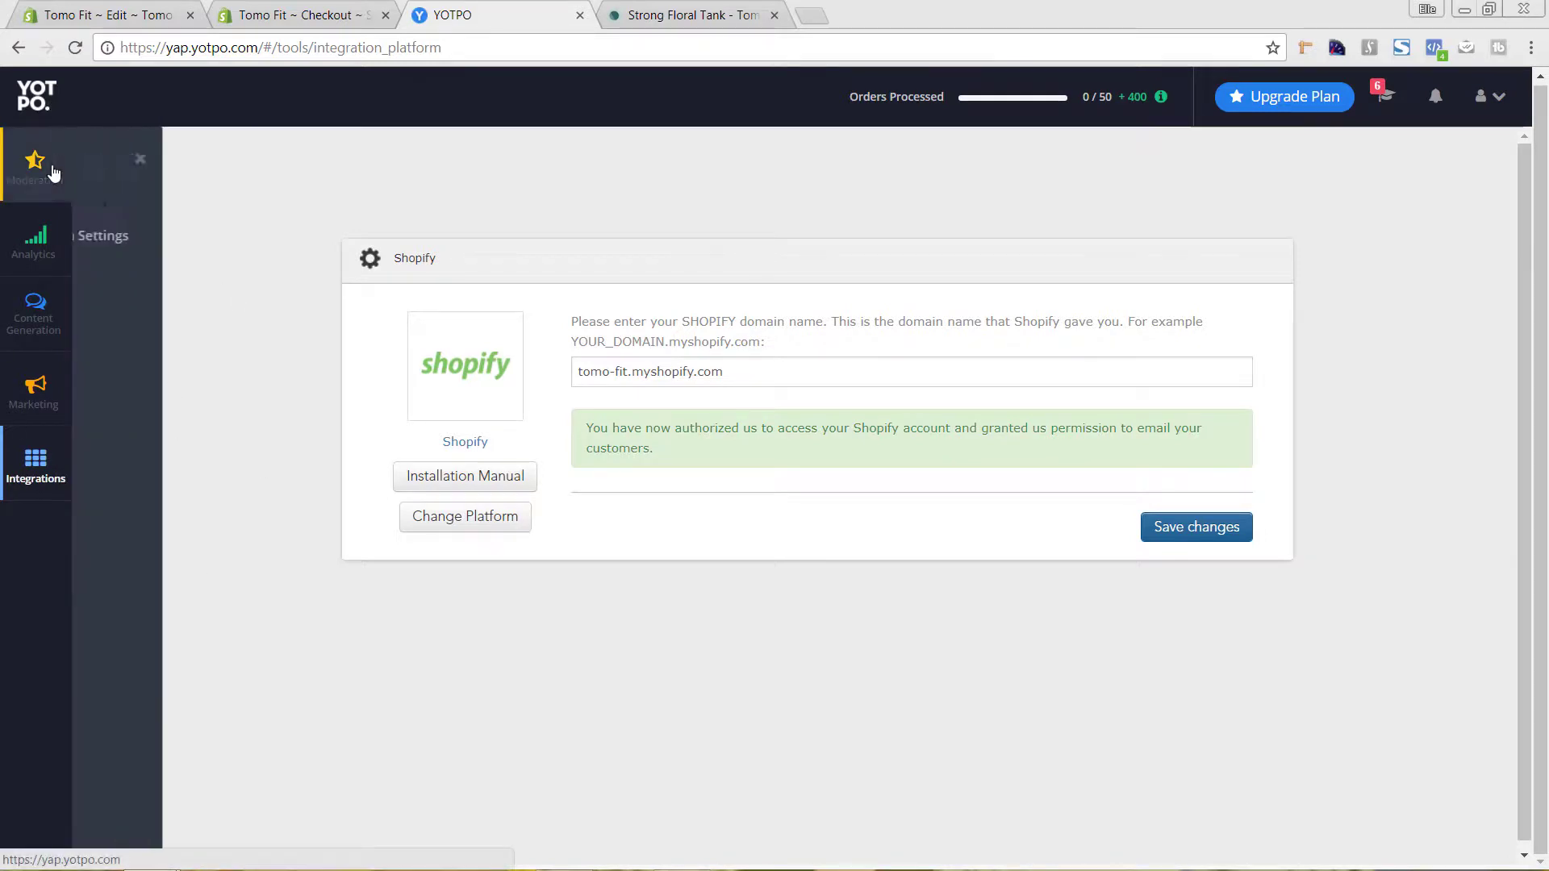
click(121, 204)
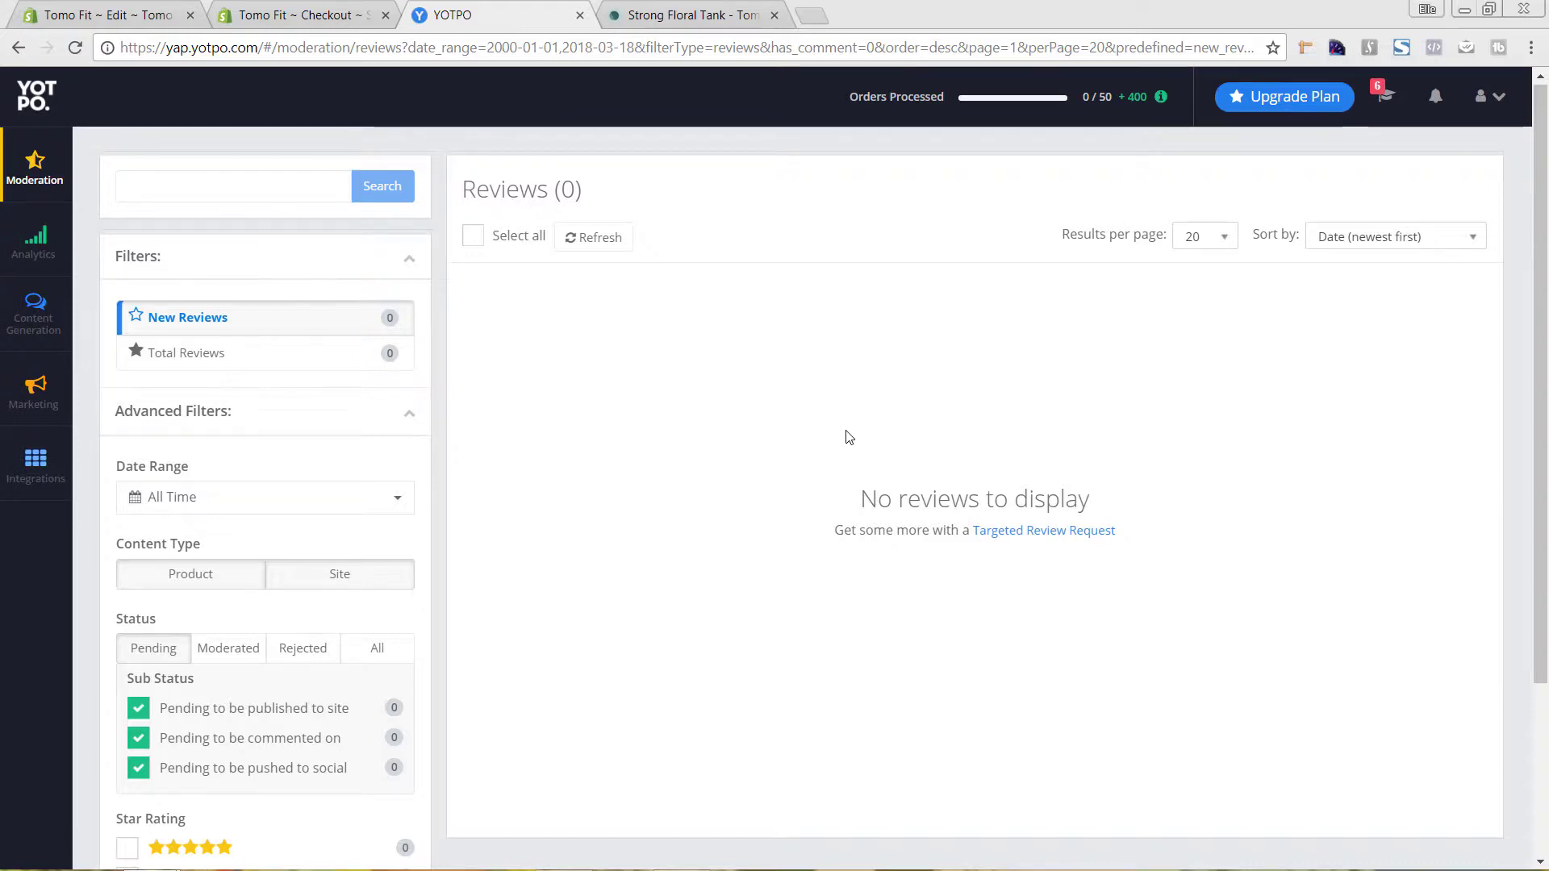
scroll(847, 427, down, 1)
scroll(845, 422, down, 2)
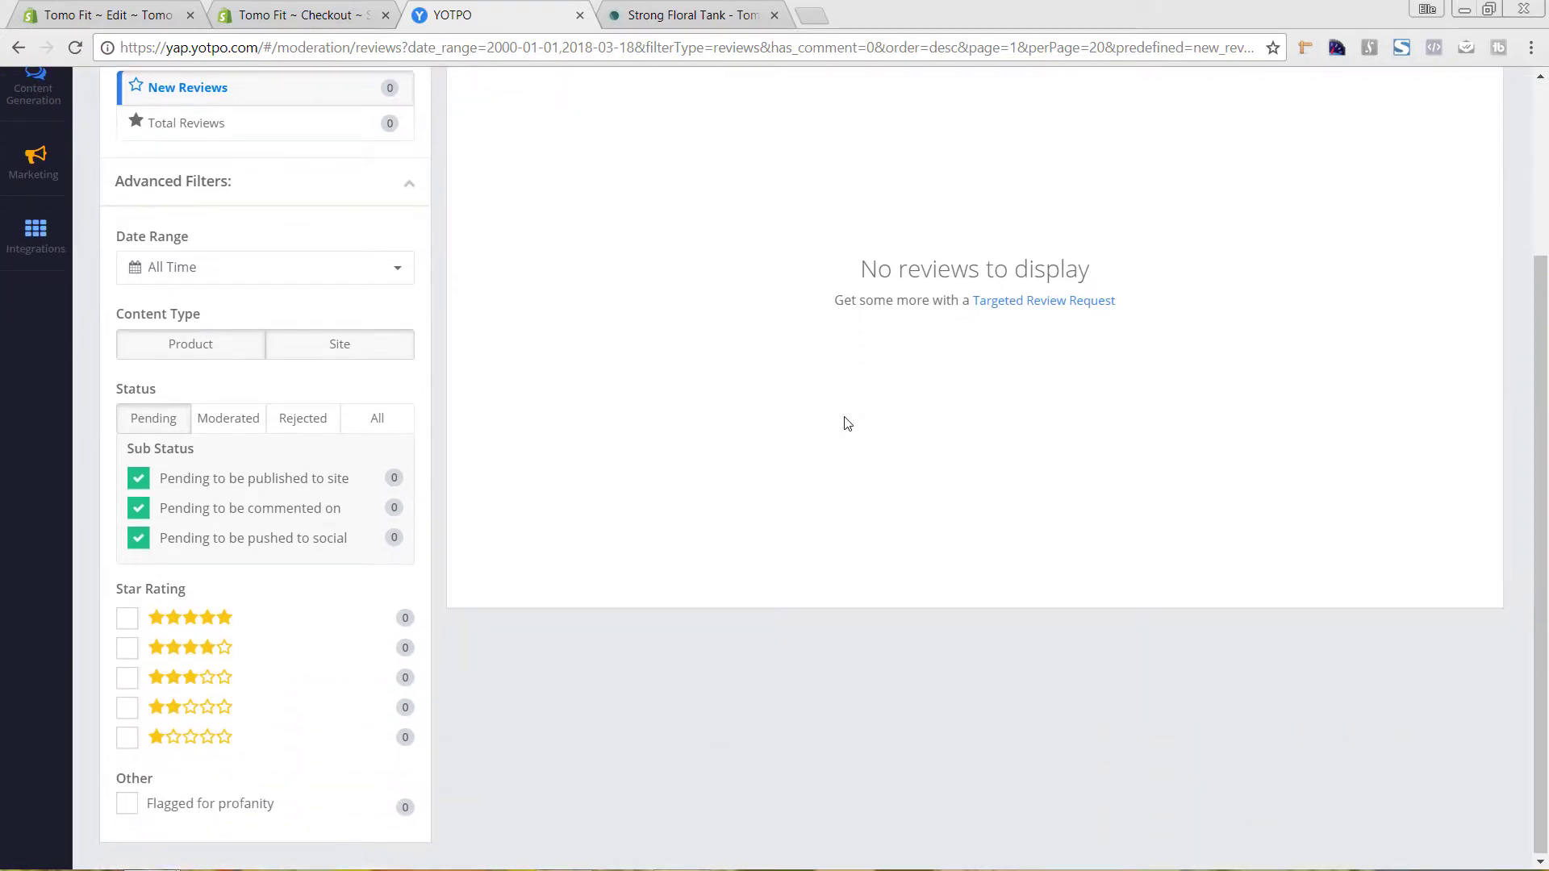
scroll(847, 424, up, 3)
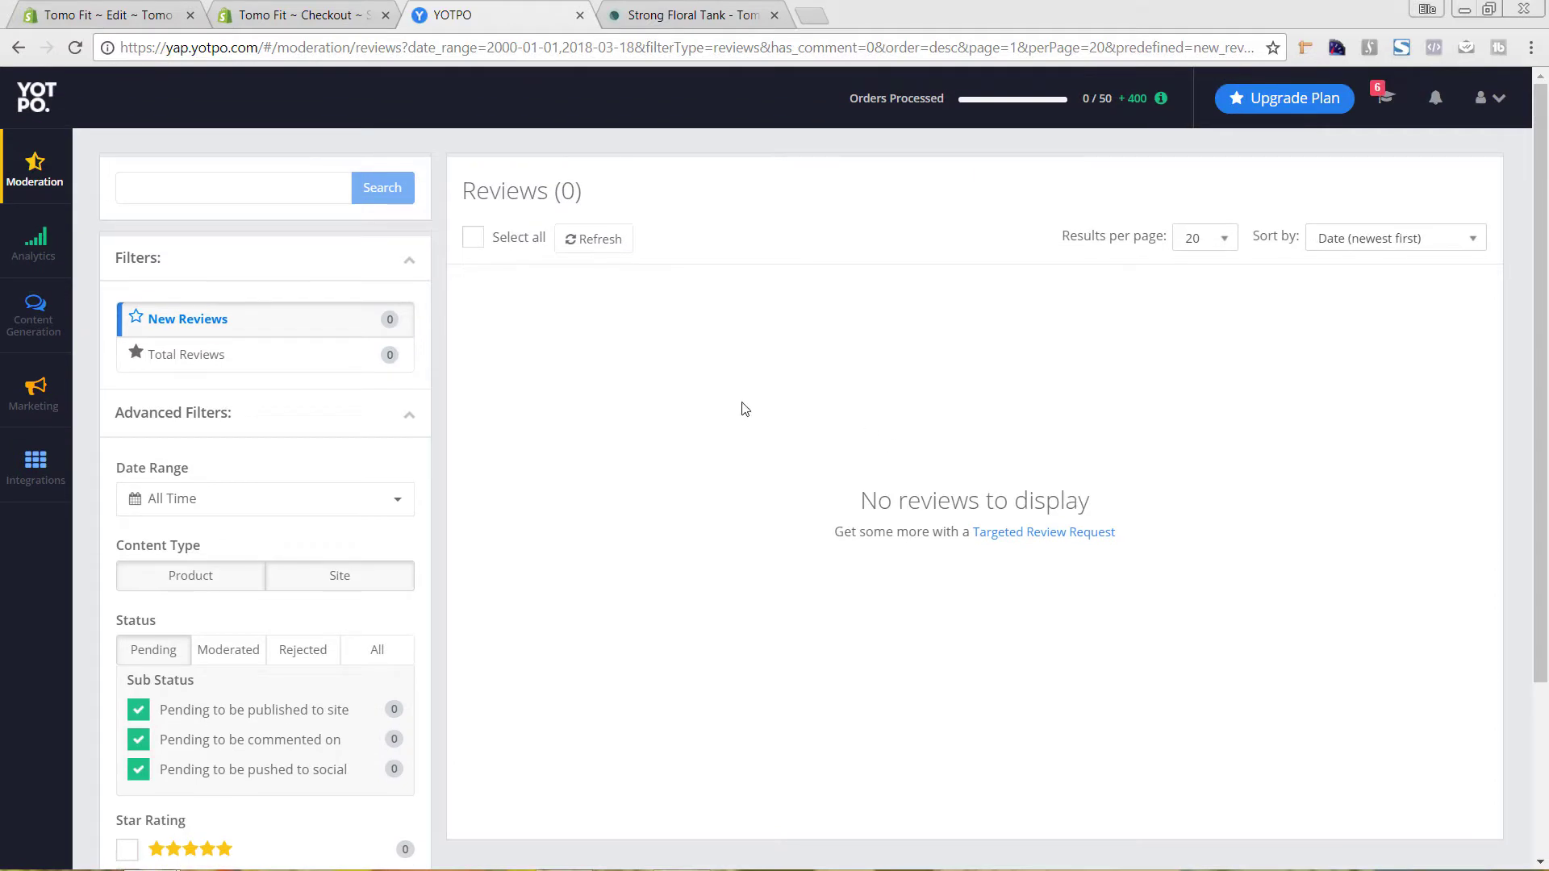